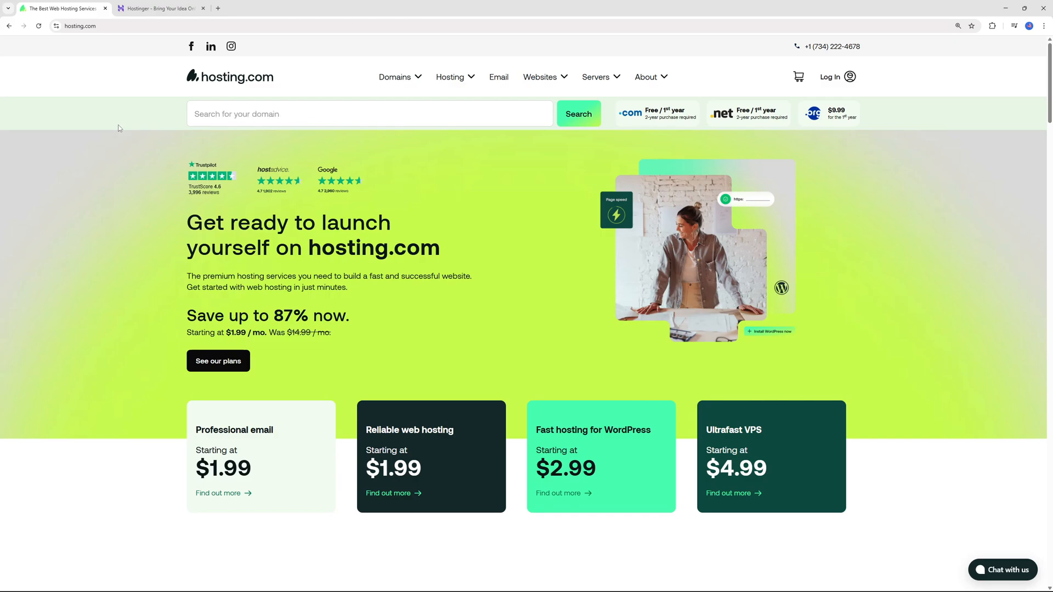
Step: Compare the hosting.com and Hostinger home pages, looking at their hosting offers and starting prices
click(137, 8)
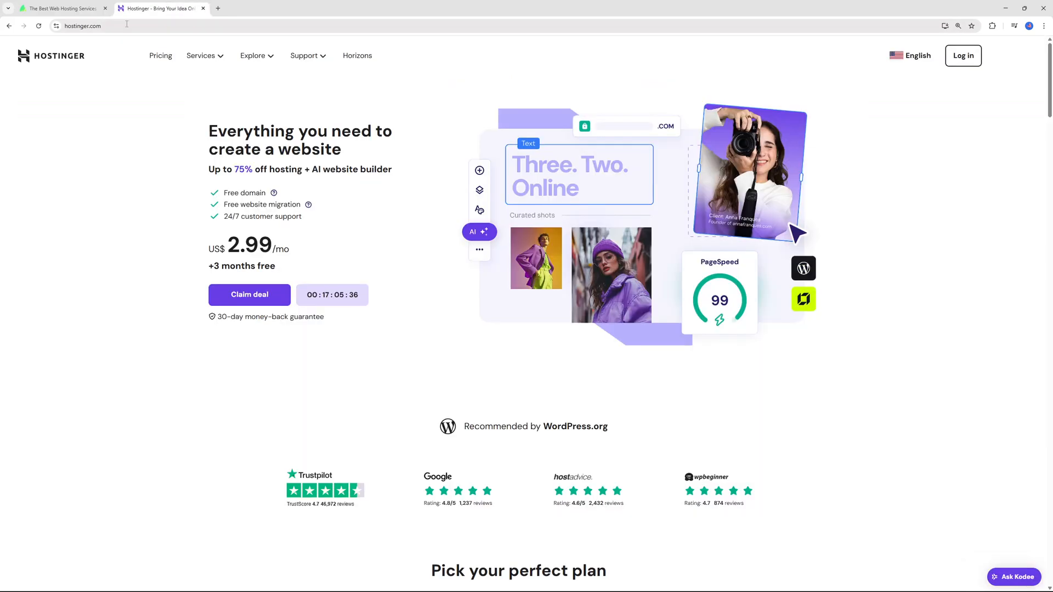
click(63, 8)
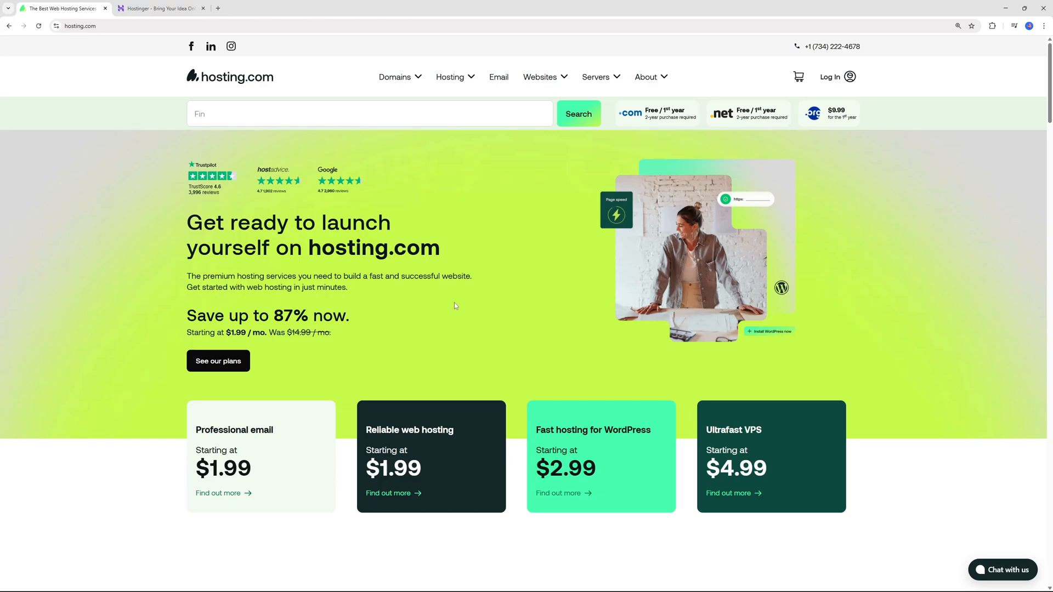
click(182, 5)
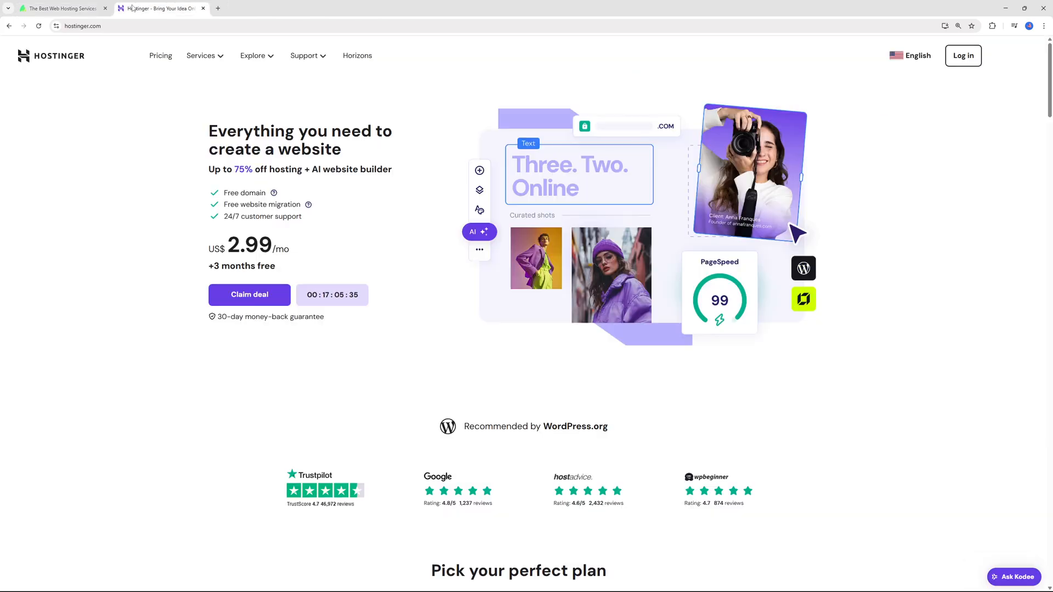
click(82, 8)
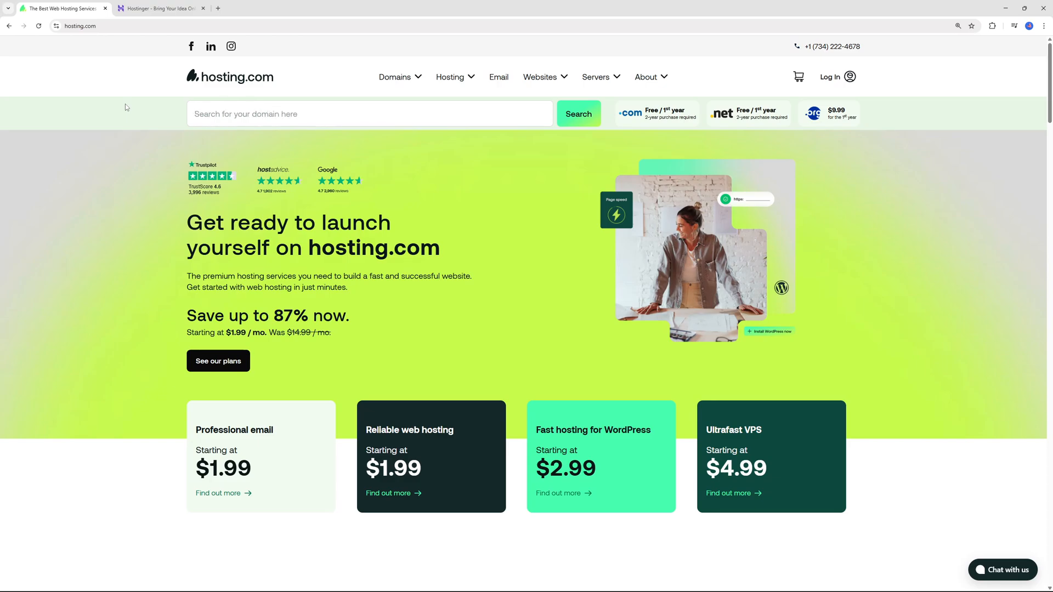
scroll(384, 379, down, 2)
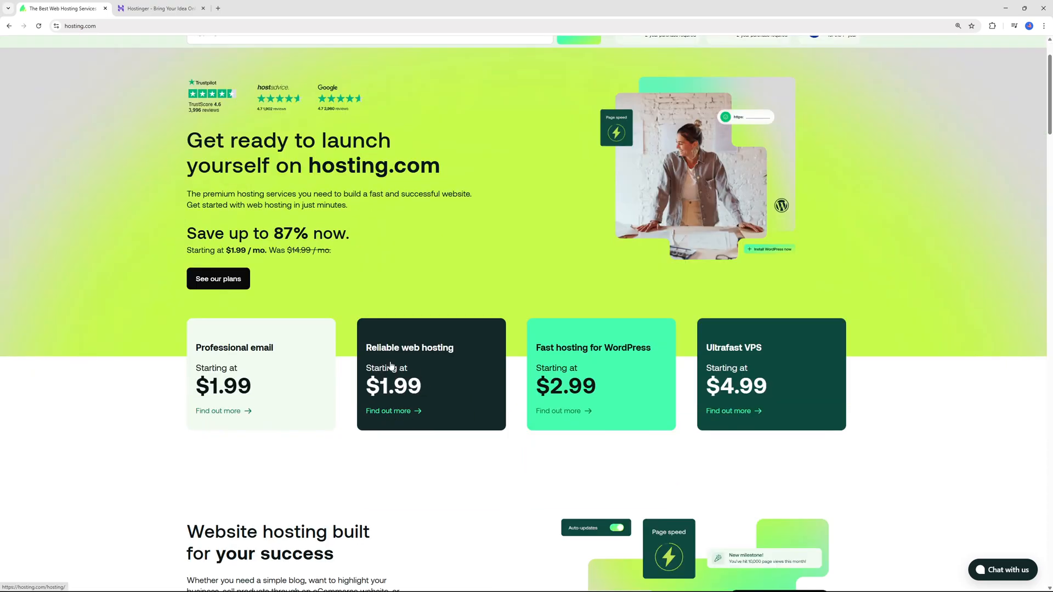
scroll(391, 399, up, 2)
click(152, 9)
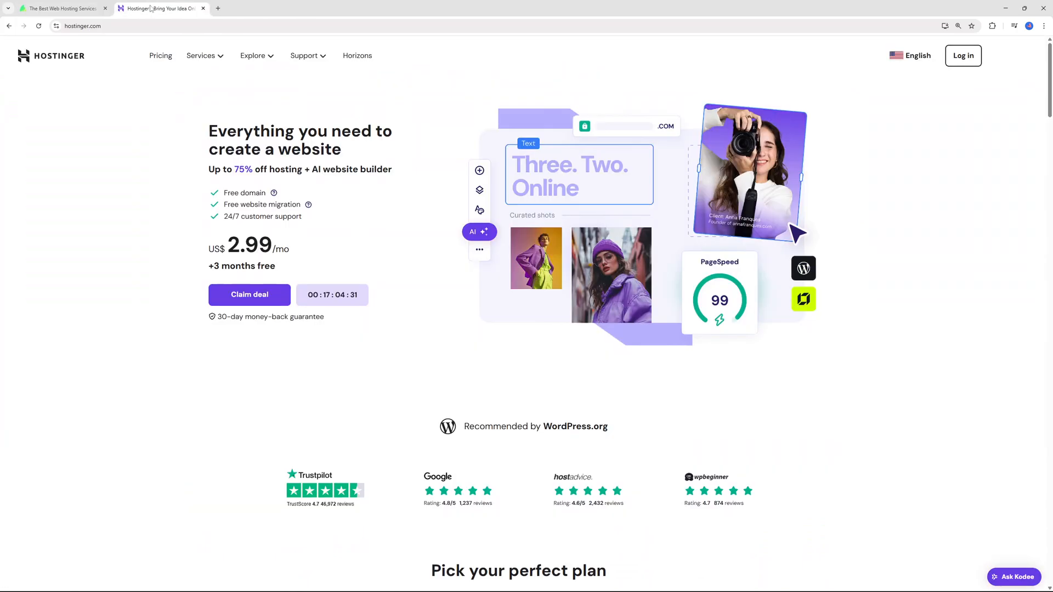
drag(302, 253, 260, 250)
click(208, 253)
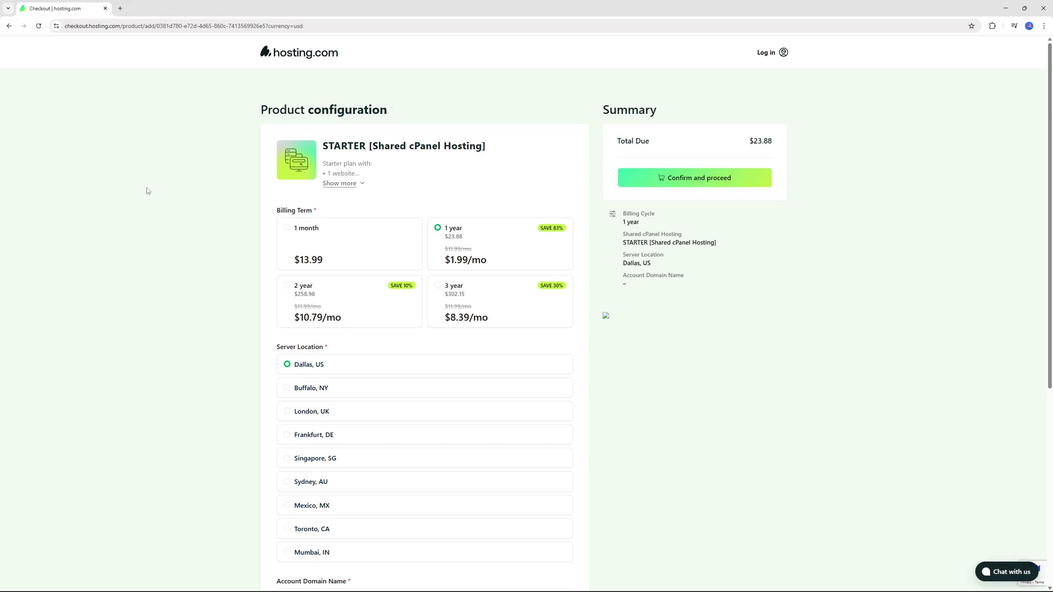
Step: Configure the STARTER shared cPanel hosting plan with a 1 year billing term and the Frankfurt, DE server location
click(477, 247)
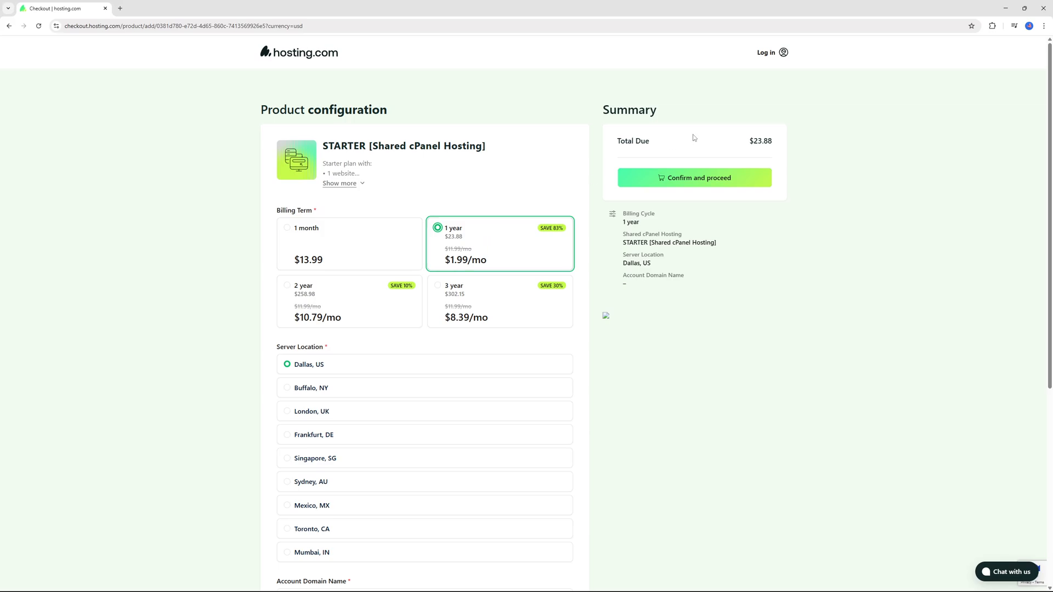
scroll(637, 167, down, 3)
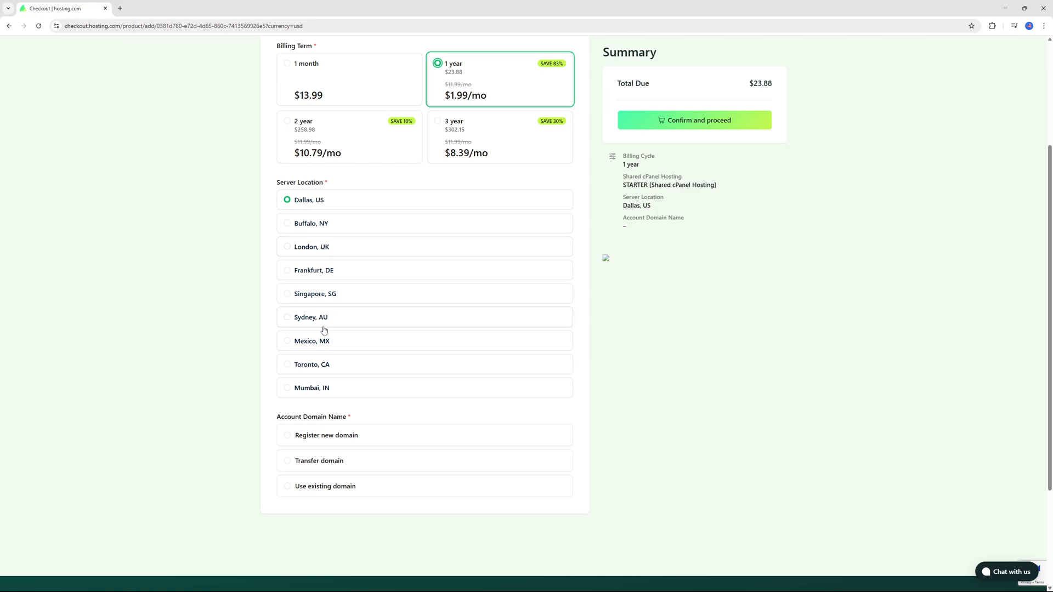
click(317, 275)
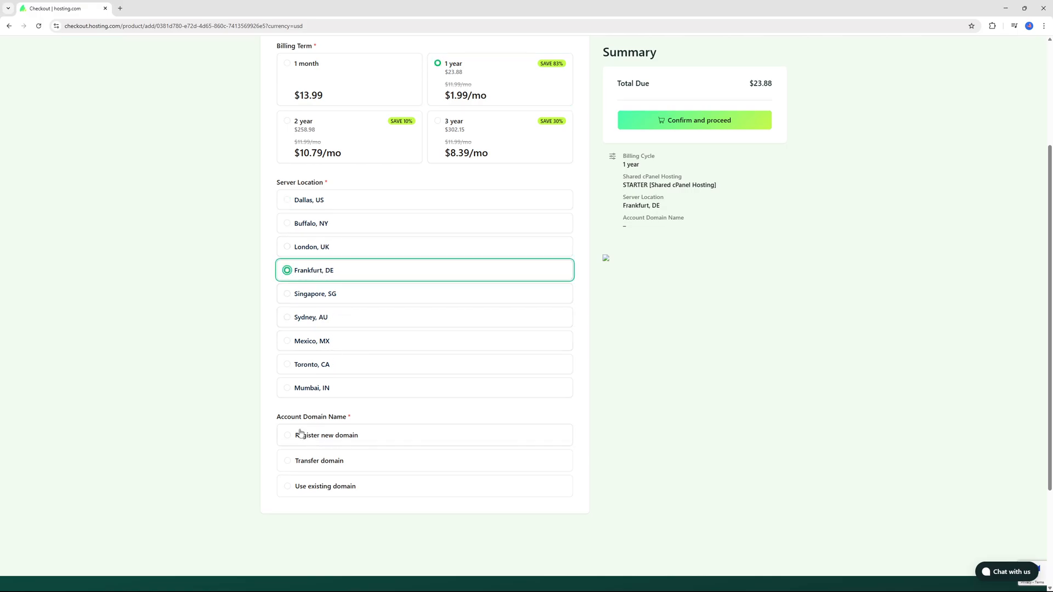
Step: Register myawesomebusinessllc.com as the plan's new domain, add it to the basket and confirm the product configuration
click(318, 437)
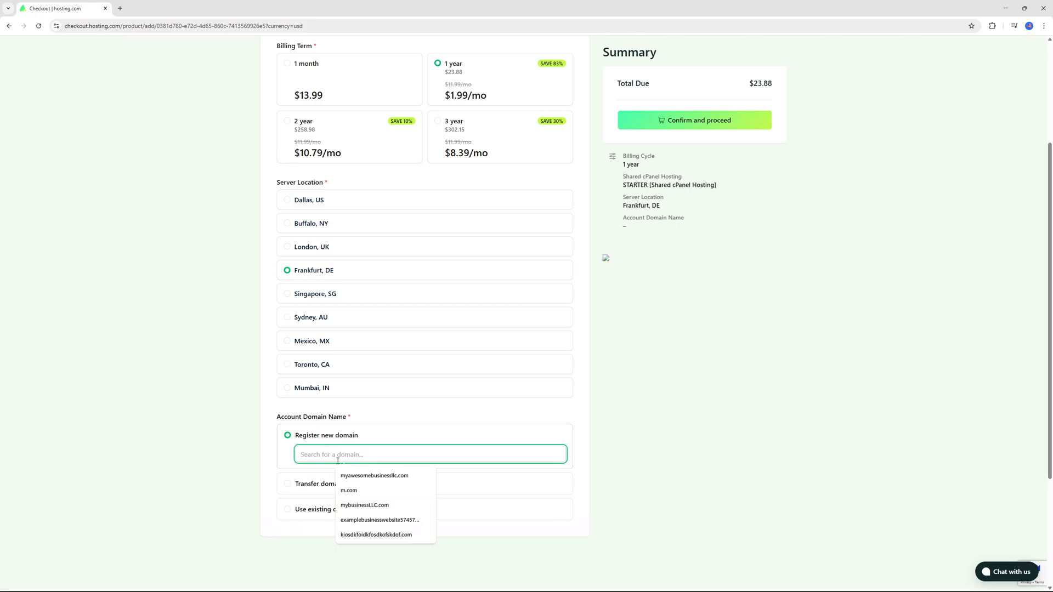
click(368, 477)
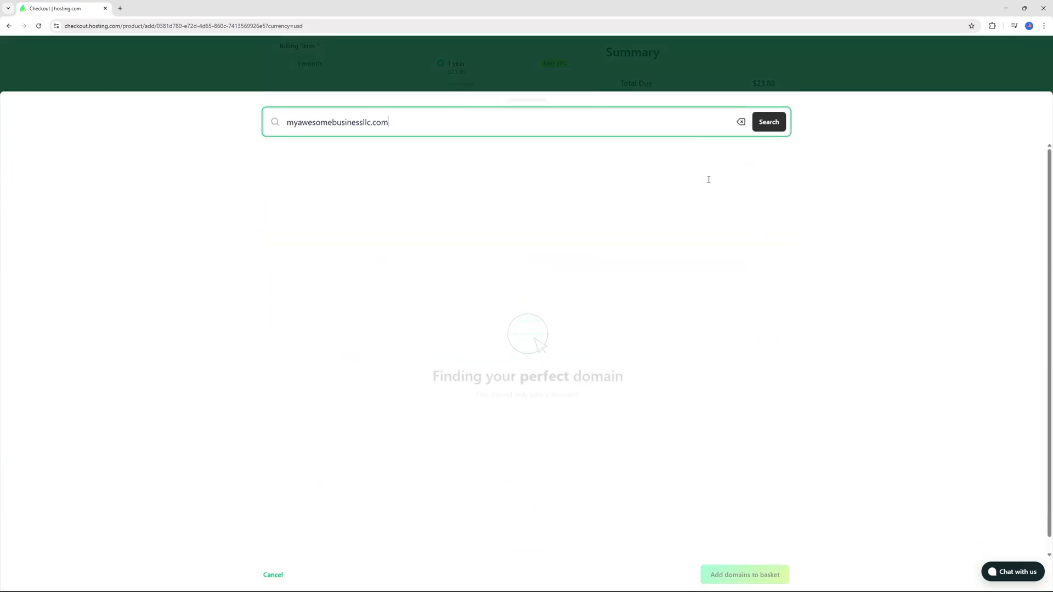
click(771, 164)
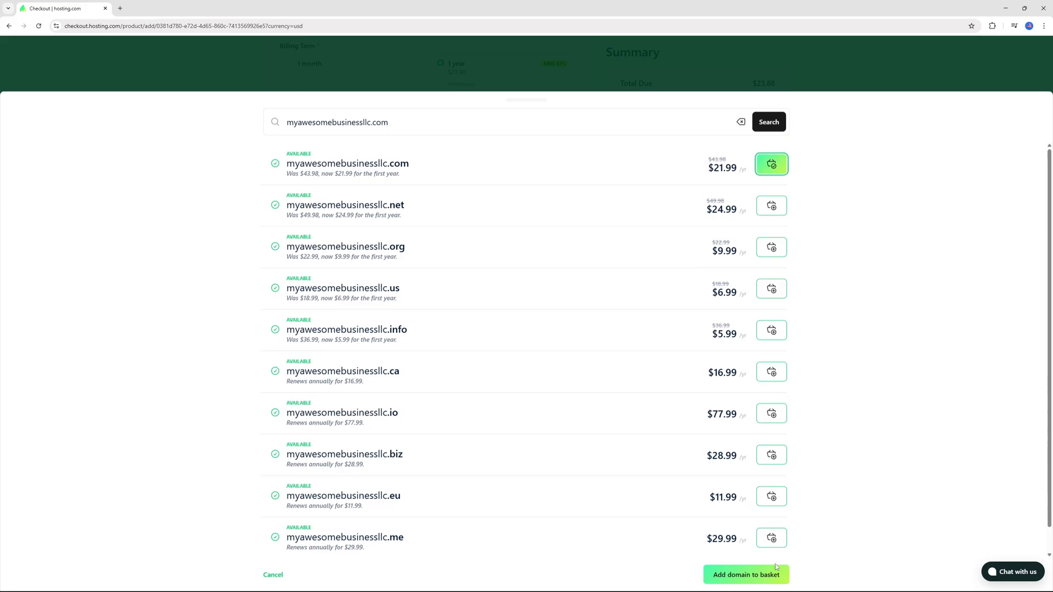
click(746, 574)
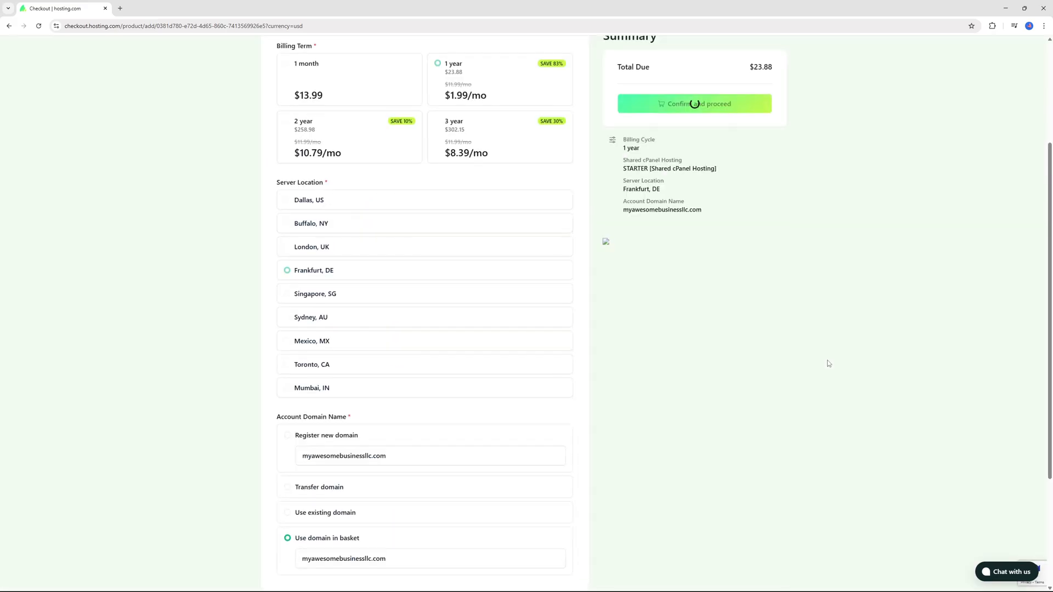
scroll(622, 242, down, 4)
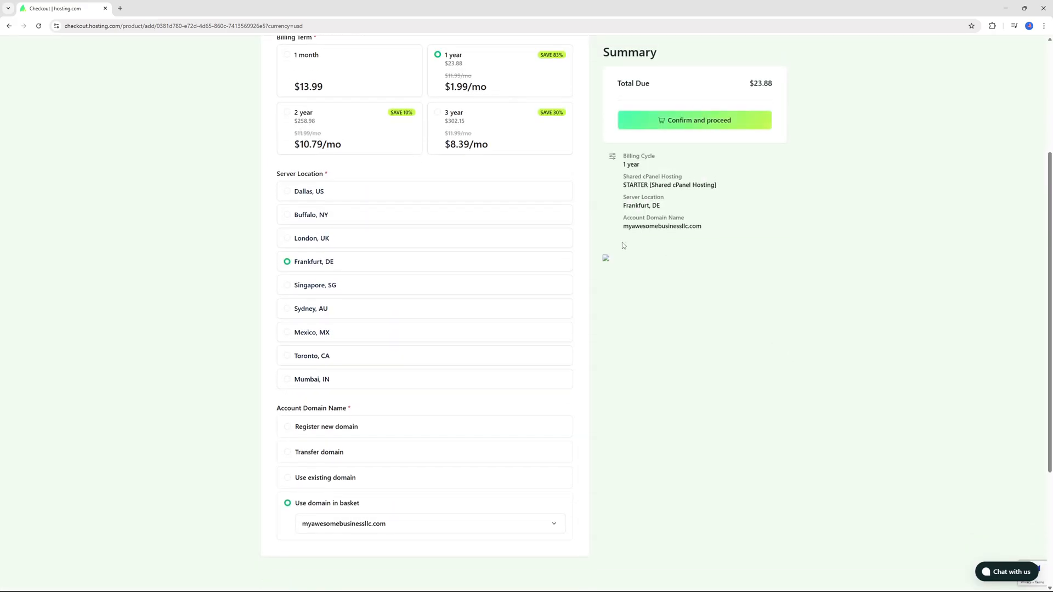
scroll(621, 242, up, 5)
click(708, 121)
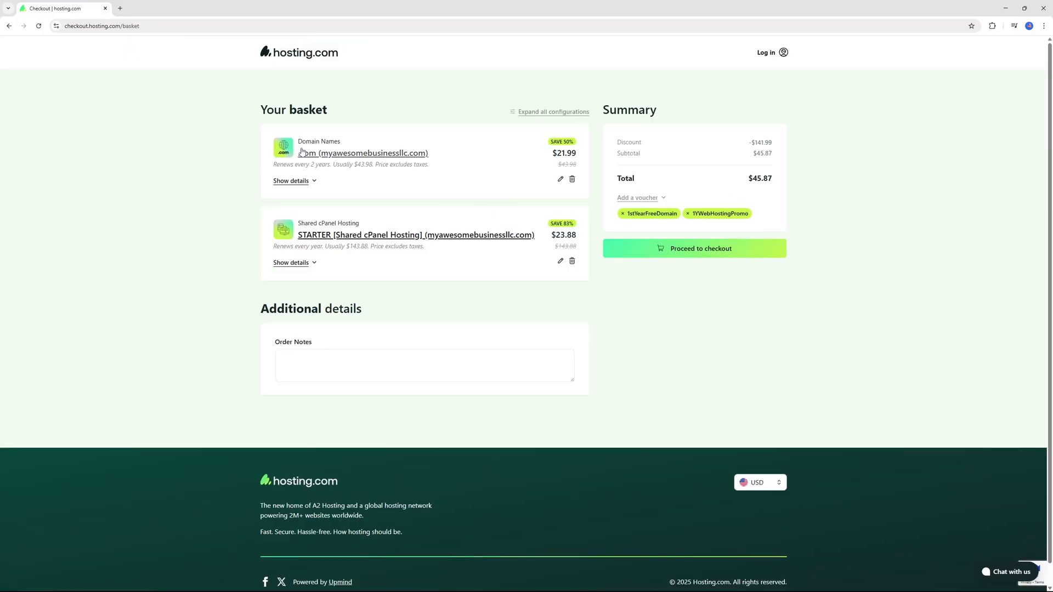
Step: Change the domain's billing term in the basket to 1 year and confirm it
click(560, 179)
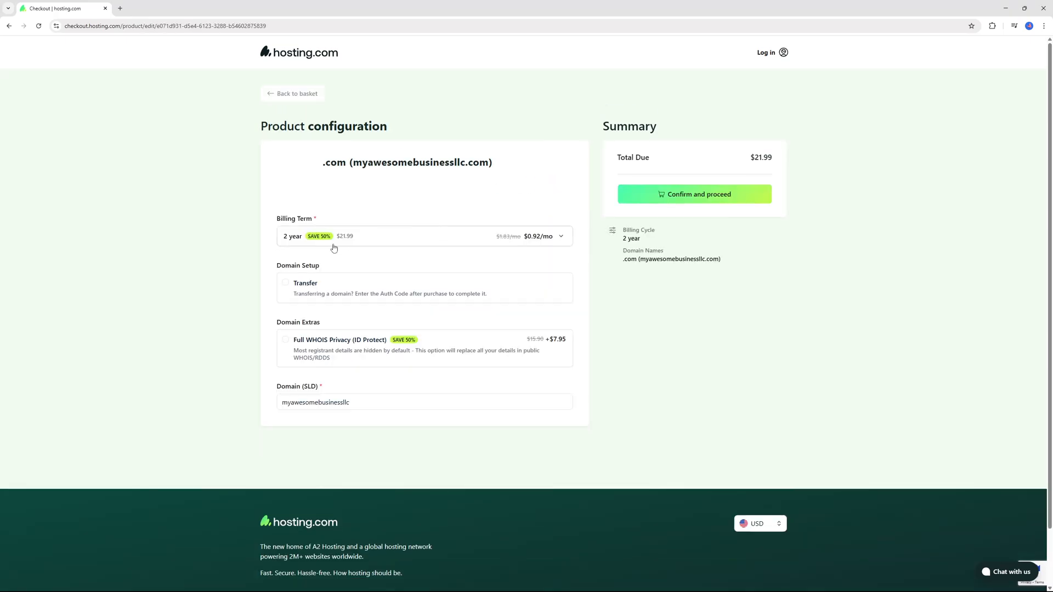
click(483, 243)
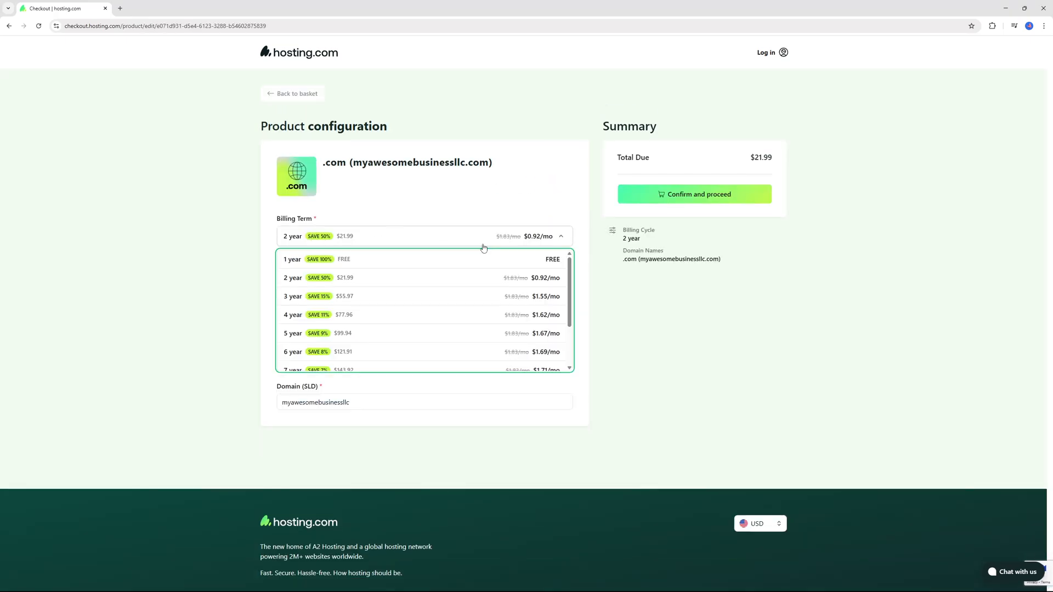
click(333, 259)
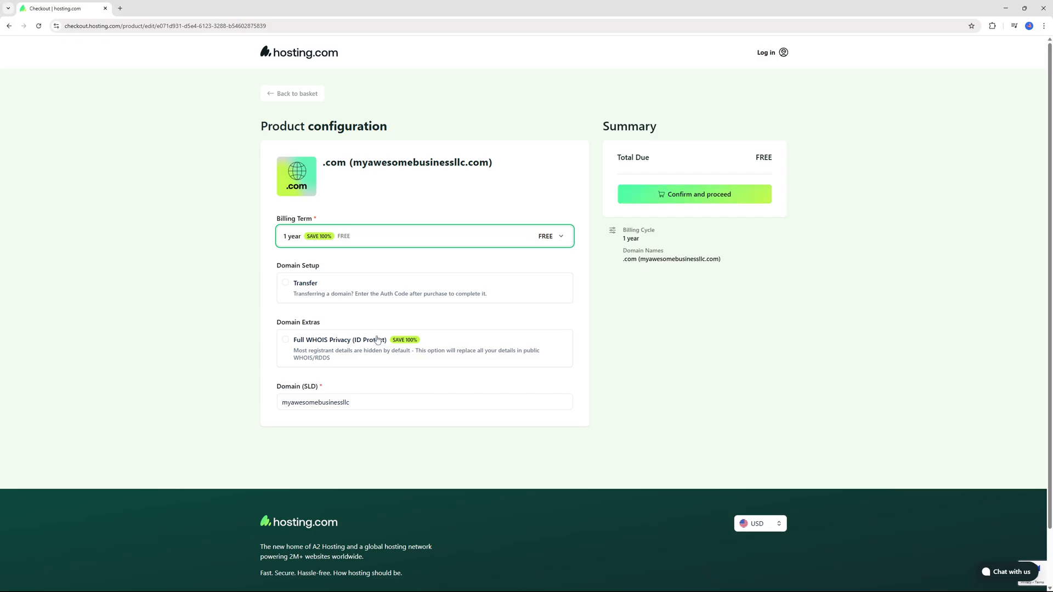
click(620, 196)
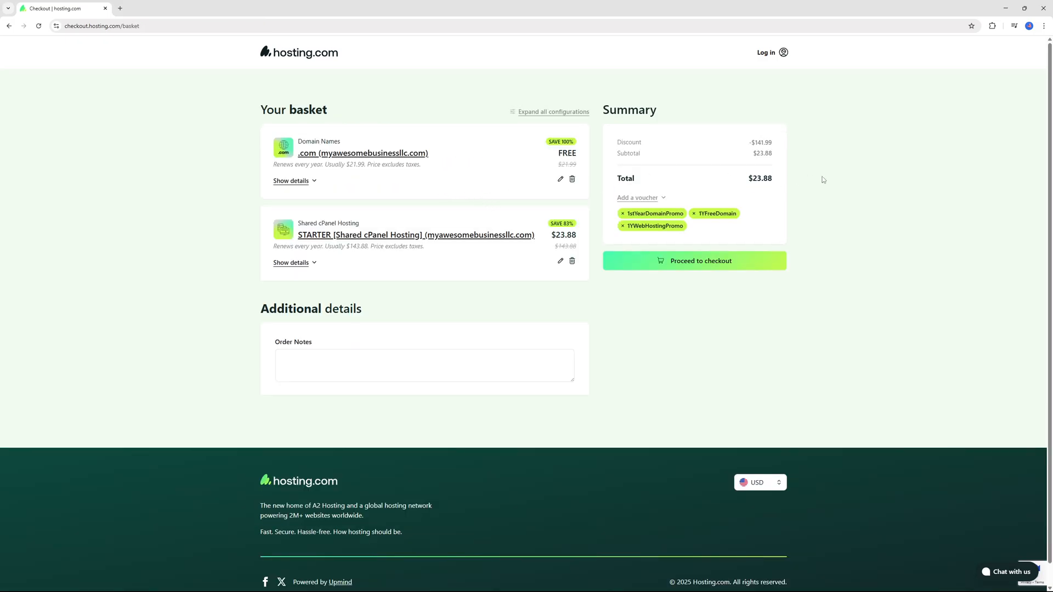
Step: Proceed to checkout and create an account with the customer's first name, last name, email address and password
click(690, 262)
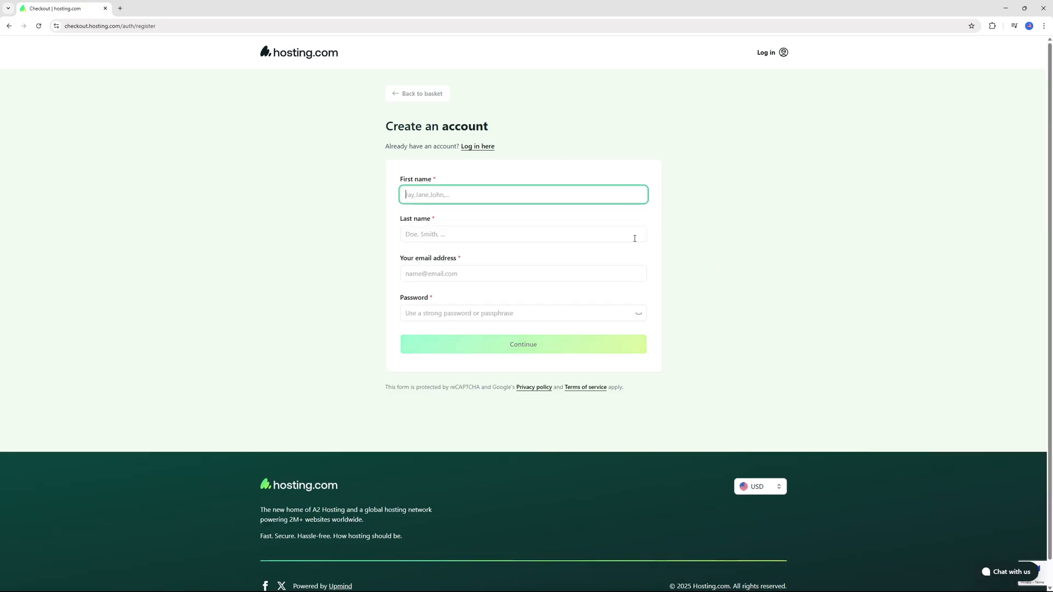
click(429, 199)
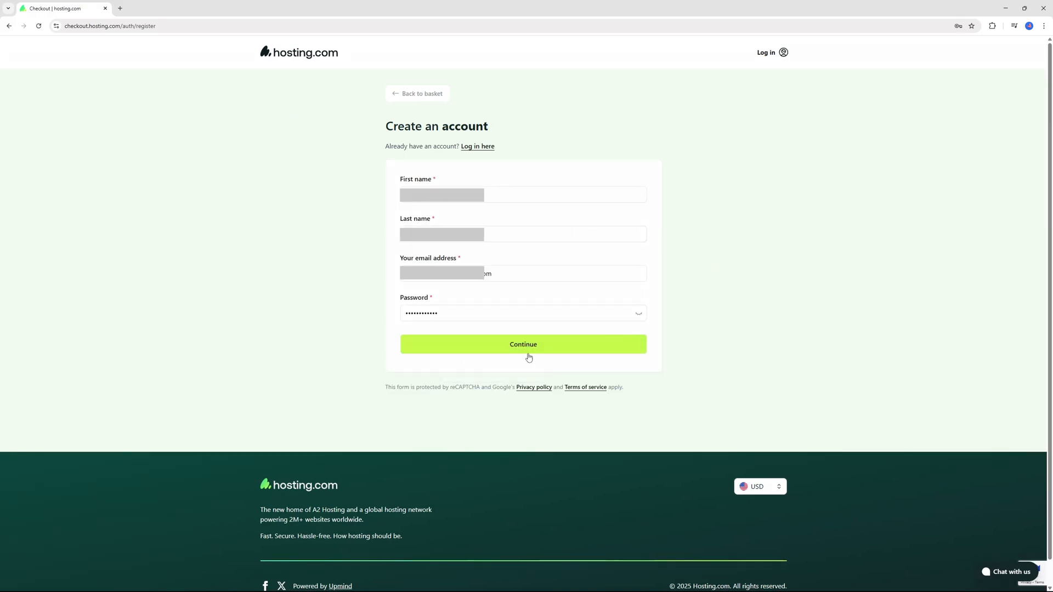
click(527, 351)
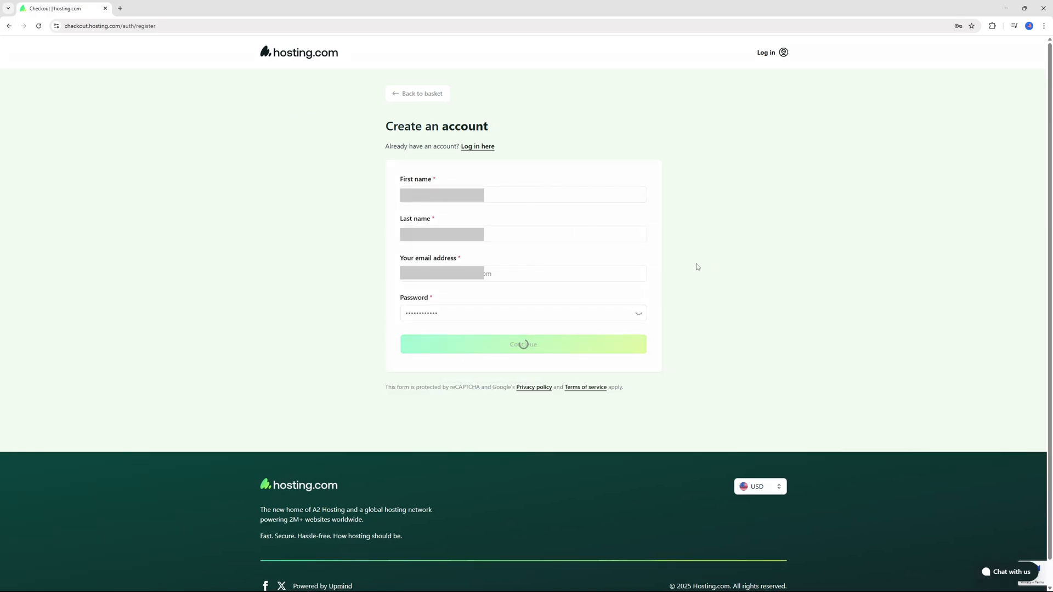
Step: Place and pay for the order by credit or debit card, and go to the customer account
scroll(411, 214, down, 5)
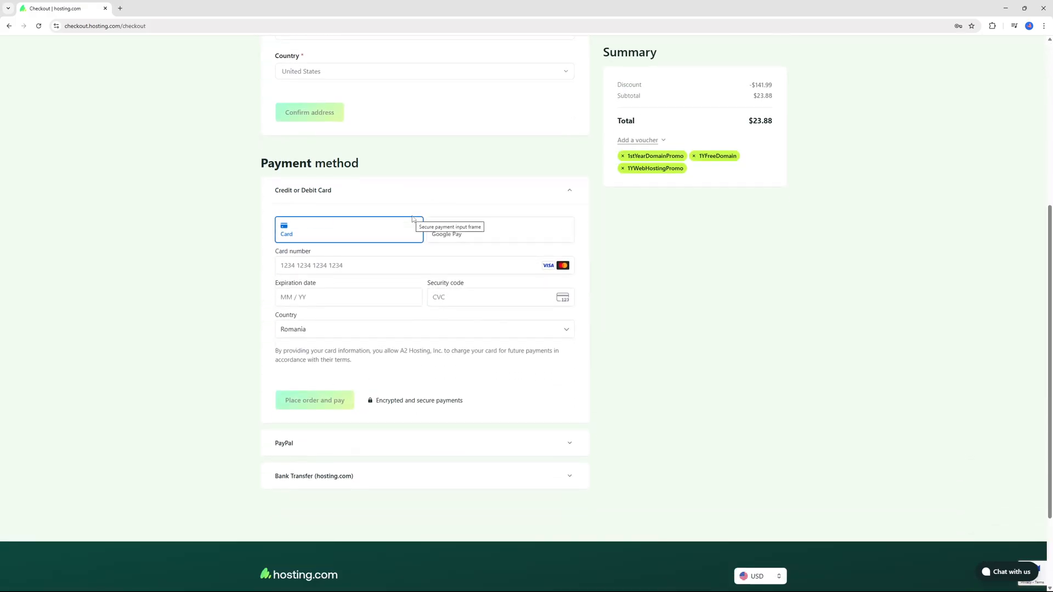
click(315, 407)
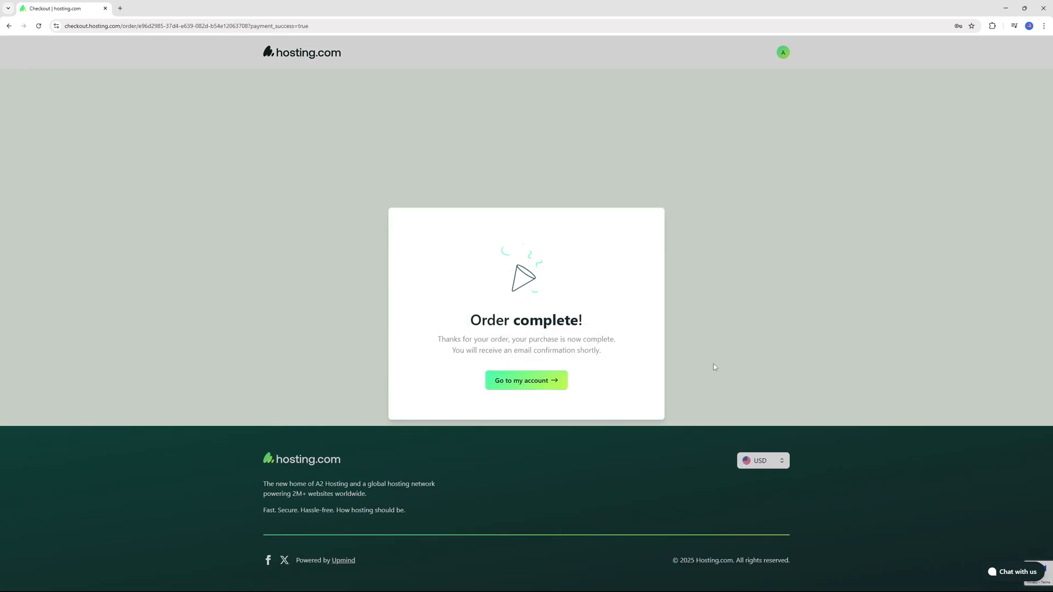
click(527, 380)
Step: Log in to the shared hosting plan's control panel and start a new WordPress installation with WordPress Manager by Softaculous
click(69, 160)
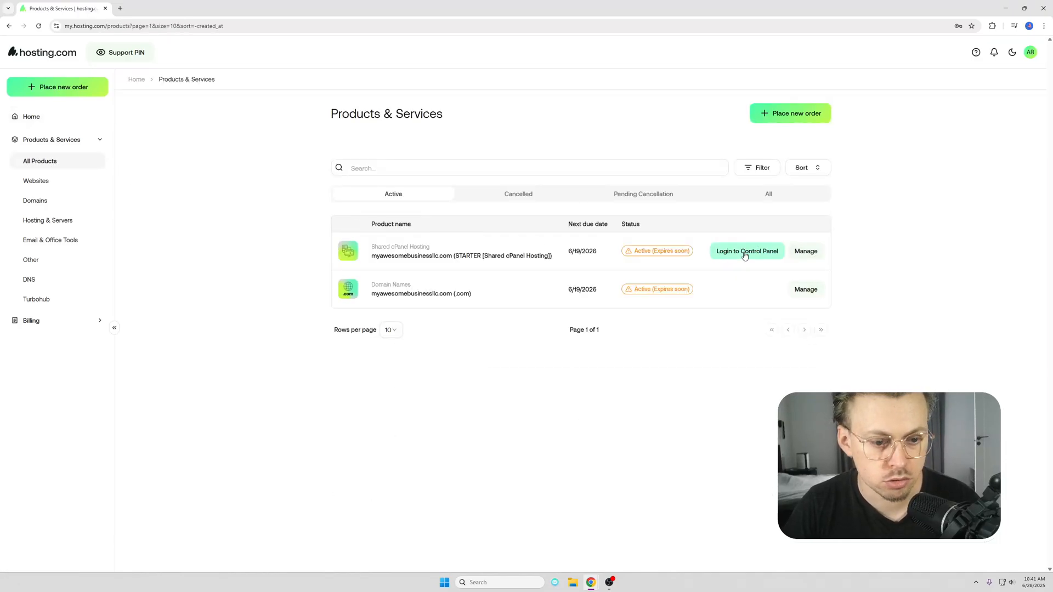
click(743, 252)
scroll(490, 249, down, 3)
scroll(490, 249, down, 9)
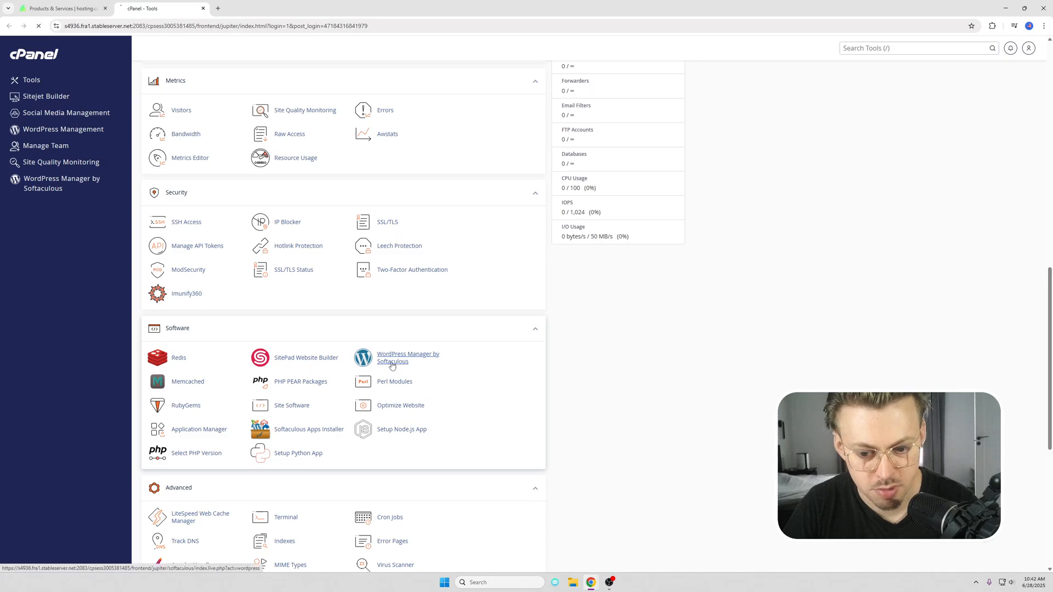
click(405, 363)
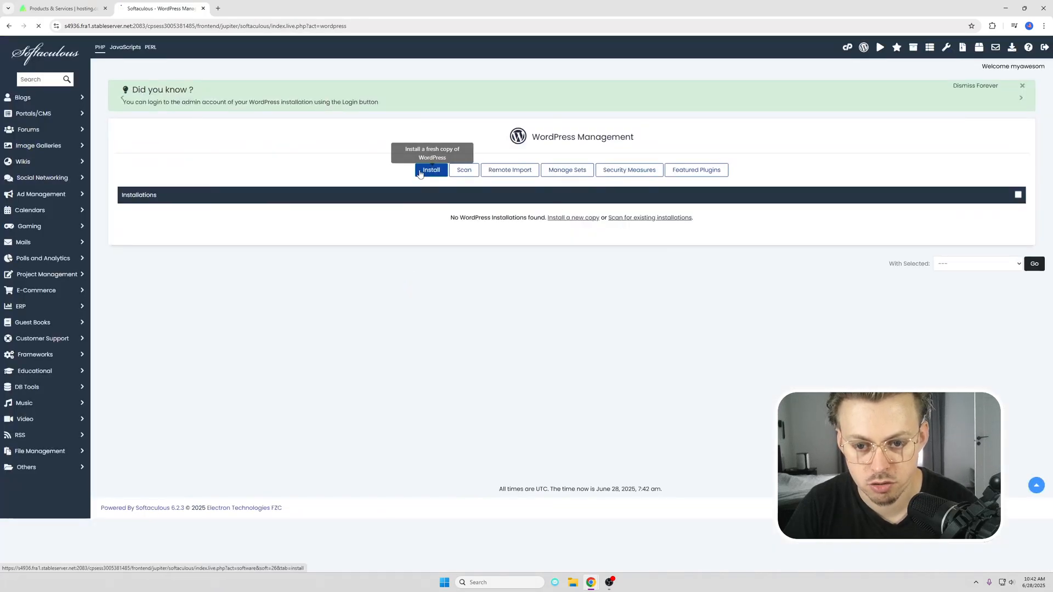
click(431, 170)
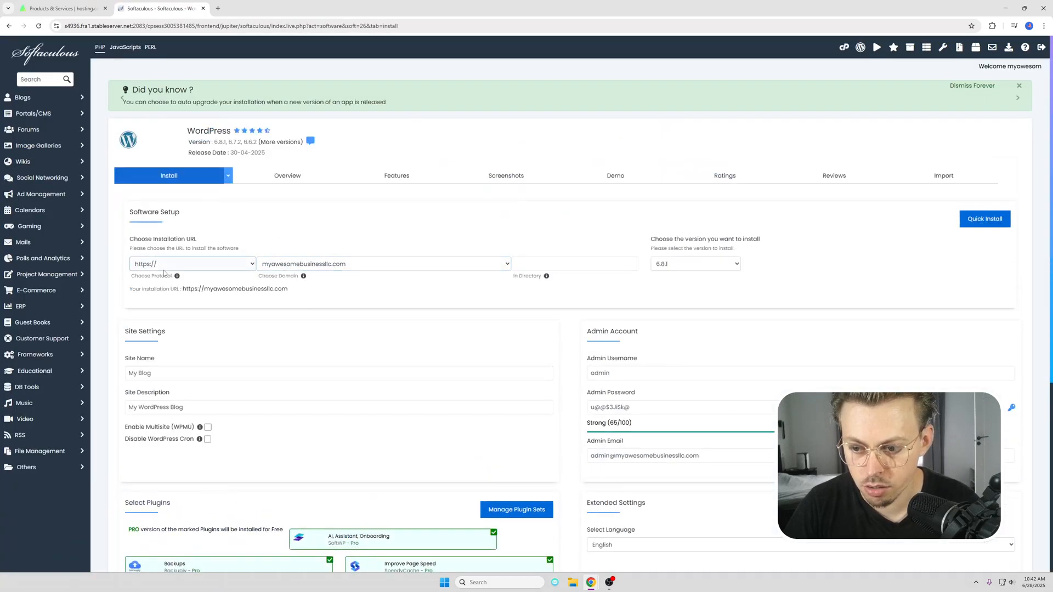
click(192, 264)
click(181, 271)
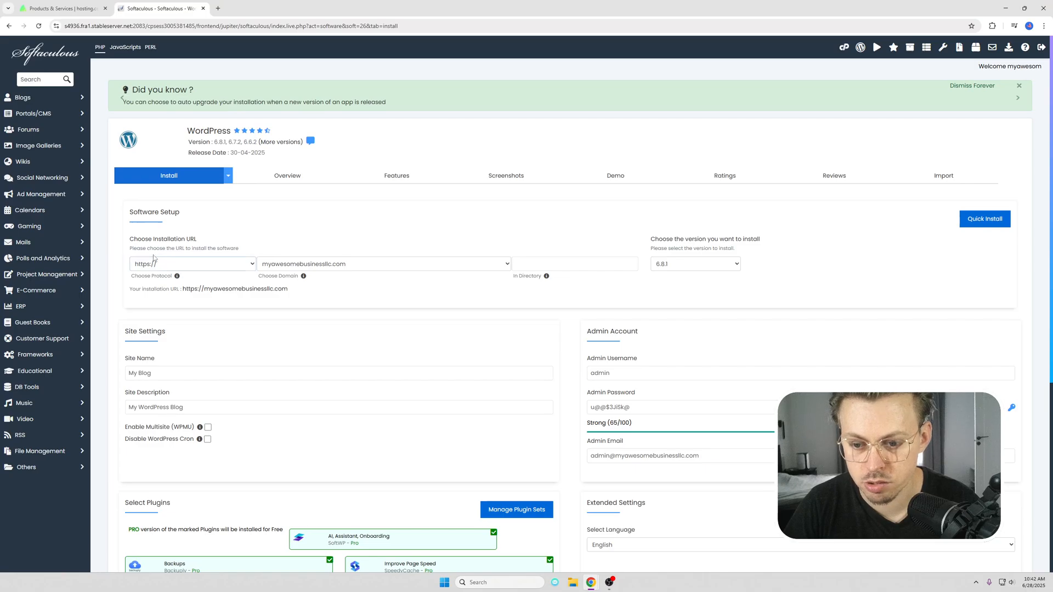
click(559, 265)
Step: Set the WordPress site name to "Interior Design"
scroll(569, 278, down, 1)
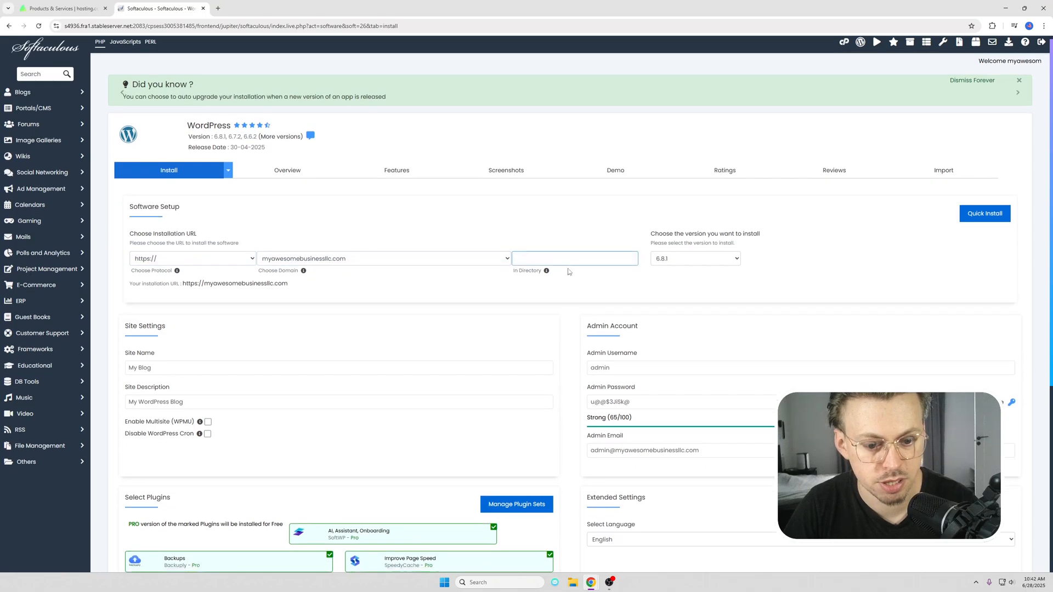
scroll(569, 272, down, 3)
click(179, 209)
key(ctrl+a)
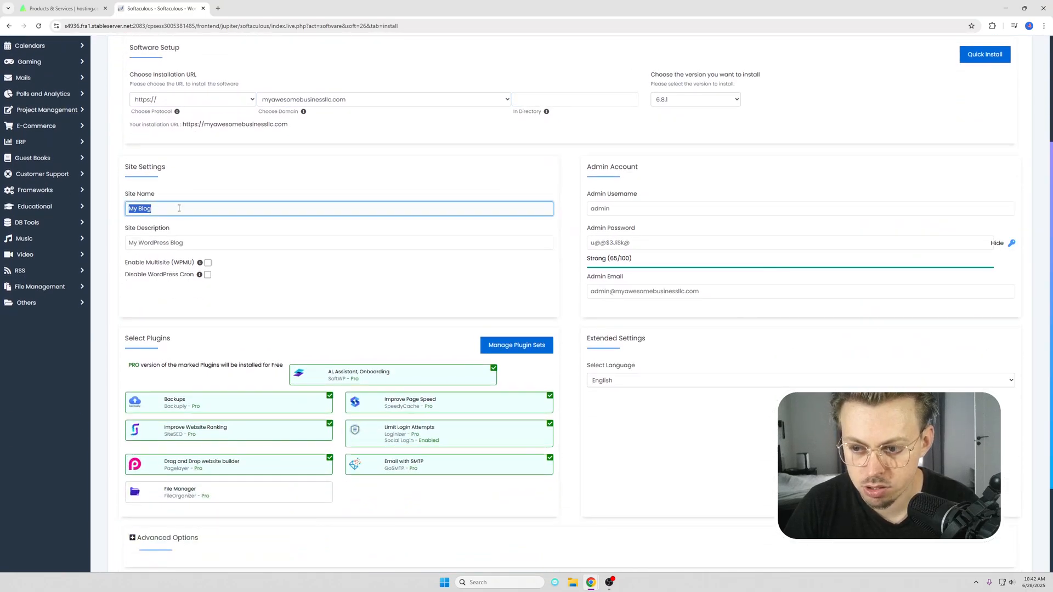
key(Tab)
key(shift+Tab)
text(Interior Design)
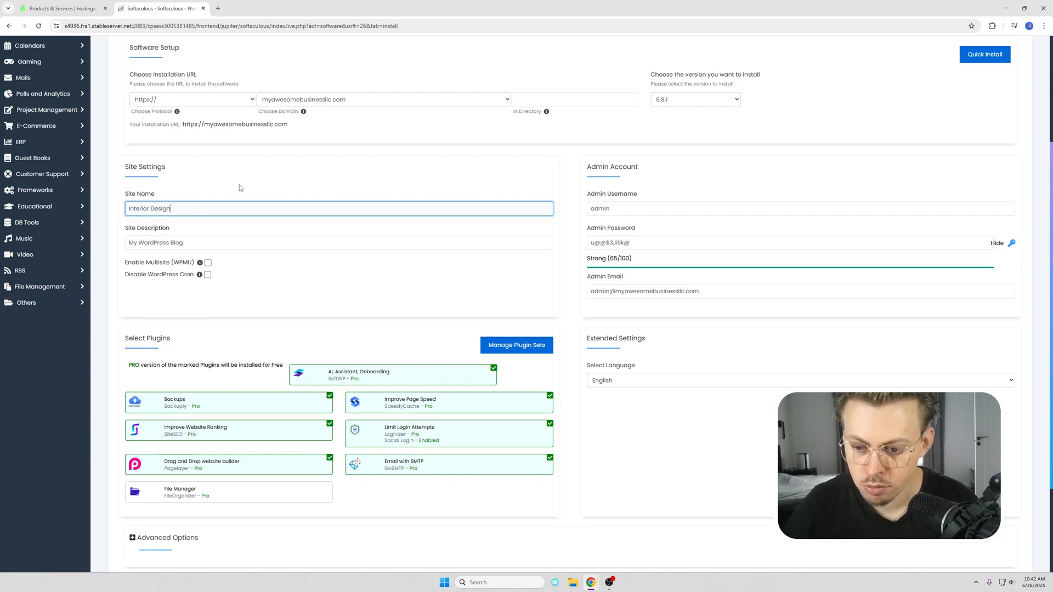
click(287, 254)
Step: Deselect all preselected plugins for the WordPress installation, including backups, website ranking, website builder, SMTP email and limit login attempts
scroll(257, 285, down, 2)
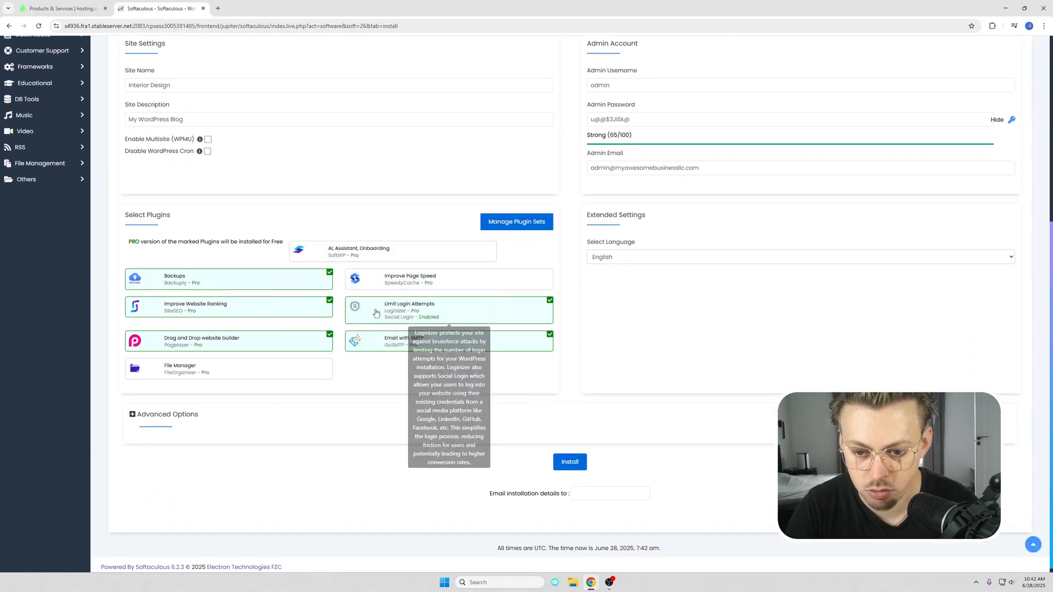
click(375, 340)
click(274, 341)
click(272, 305)
click(282, 282)
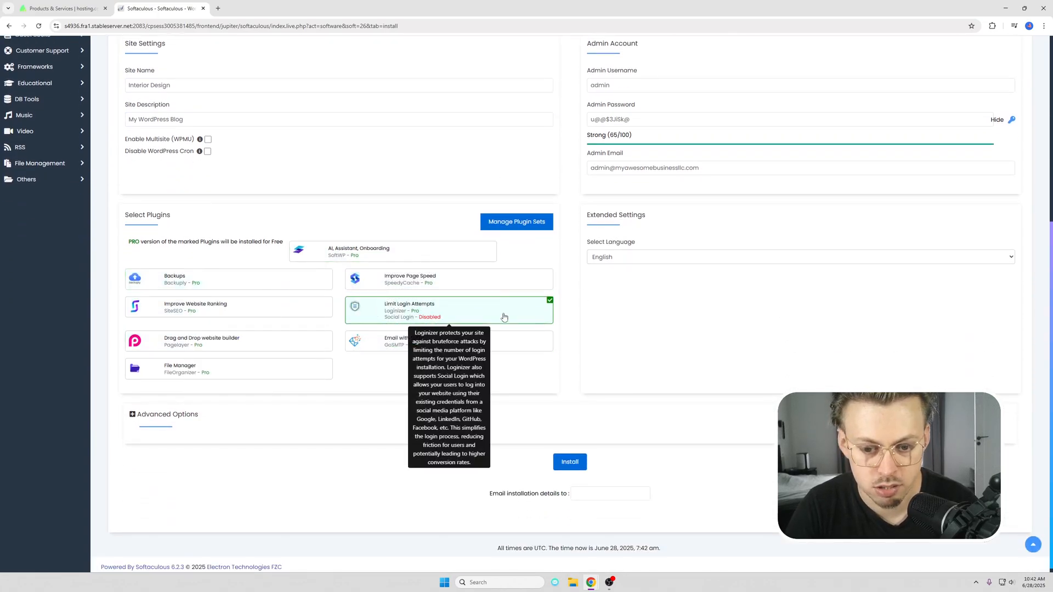
click(504, 317)
Step: Keep the admin username and replace the generated admin password with a custom account password for the WordPress installation
scroll(720, 318, up, 3)
click(634, 249)
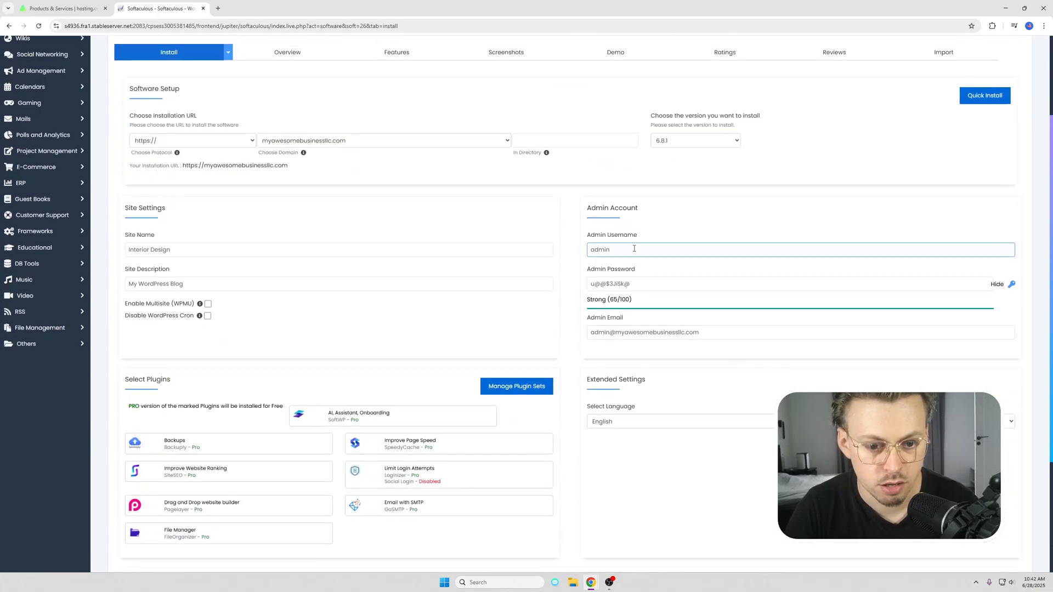
triple_click(660, 284)
text(password)
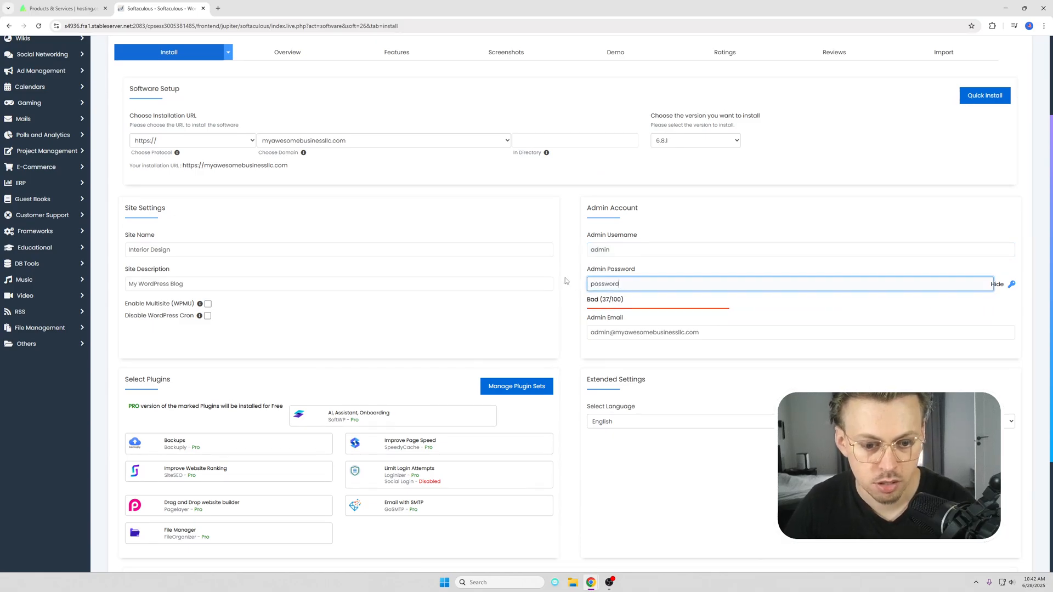
Step: Check the admin email and install WordPress on myawesomebusinessllc.com
triple_click(727, 332)
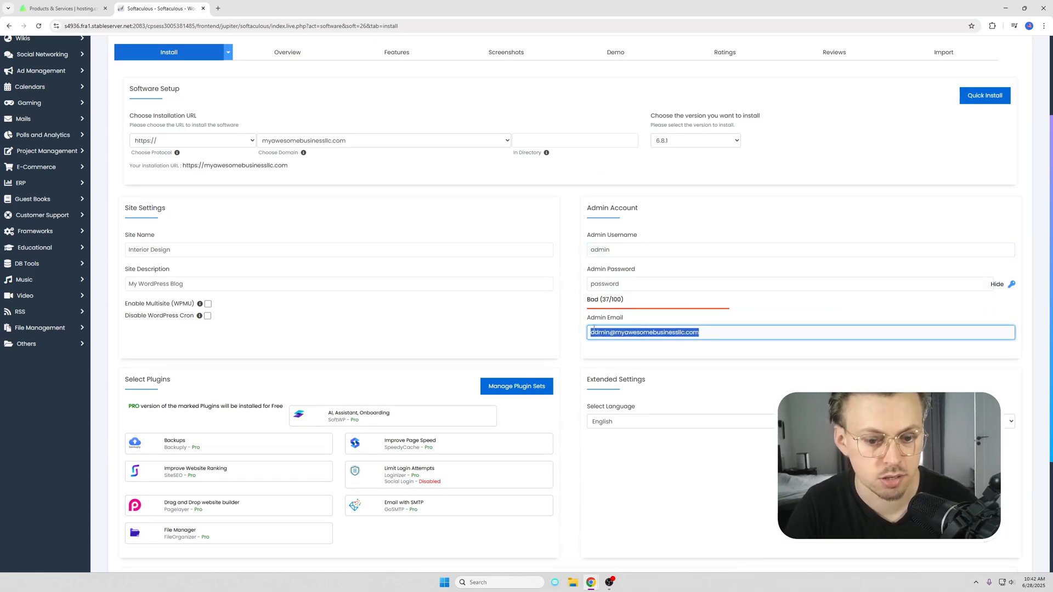
scroll(593, 329, down, 3)
click(567, 454)
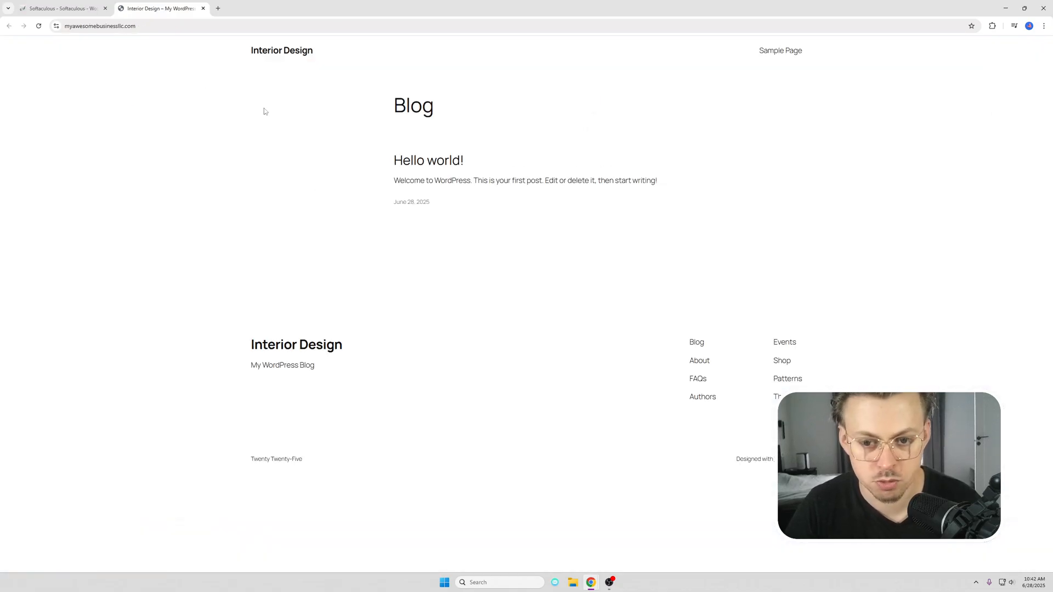
Step: Close the Softaculous page and open the new site's admin login at myawesomebusinessllc.com/admin
click(106, 8)
click(269, 27)
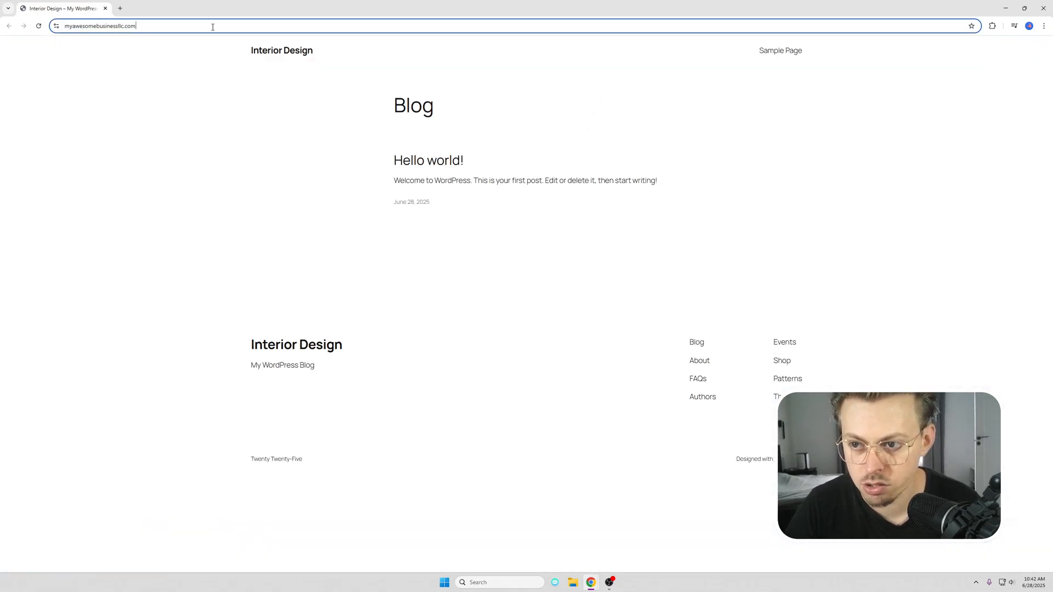
text(/admin)
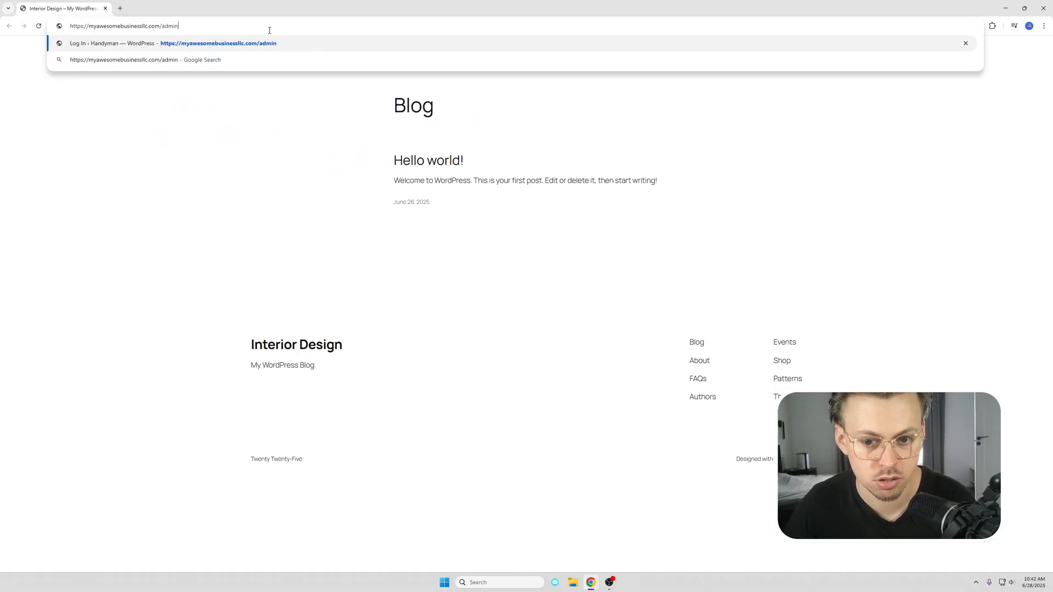
key(Return)
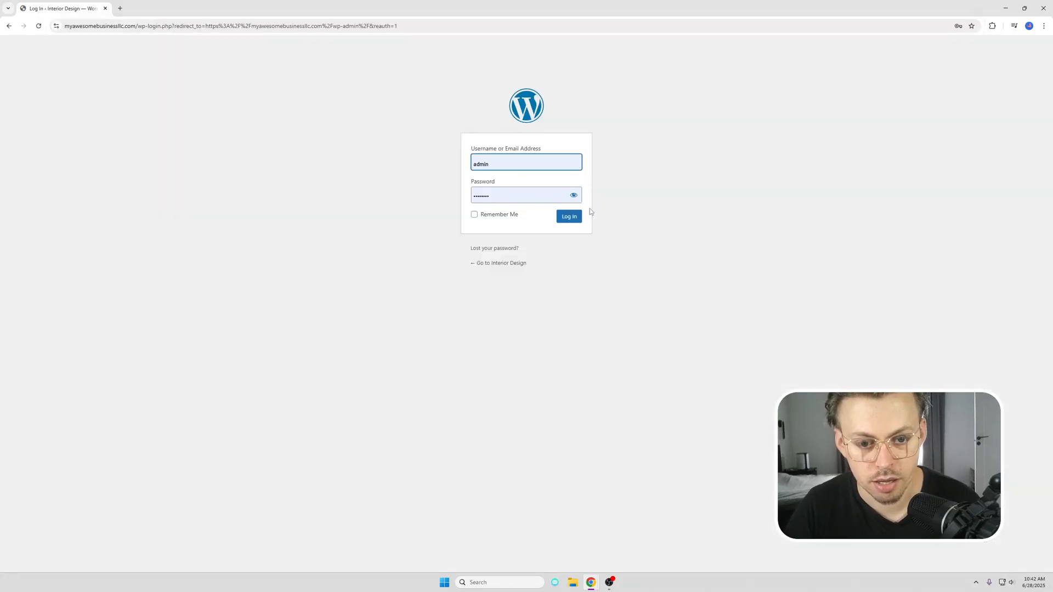
Step: Enlarge the login page and log in to the WordPress dashboard with the prefilled admin credentials
key(ctrl+plus)
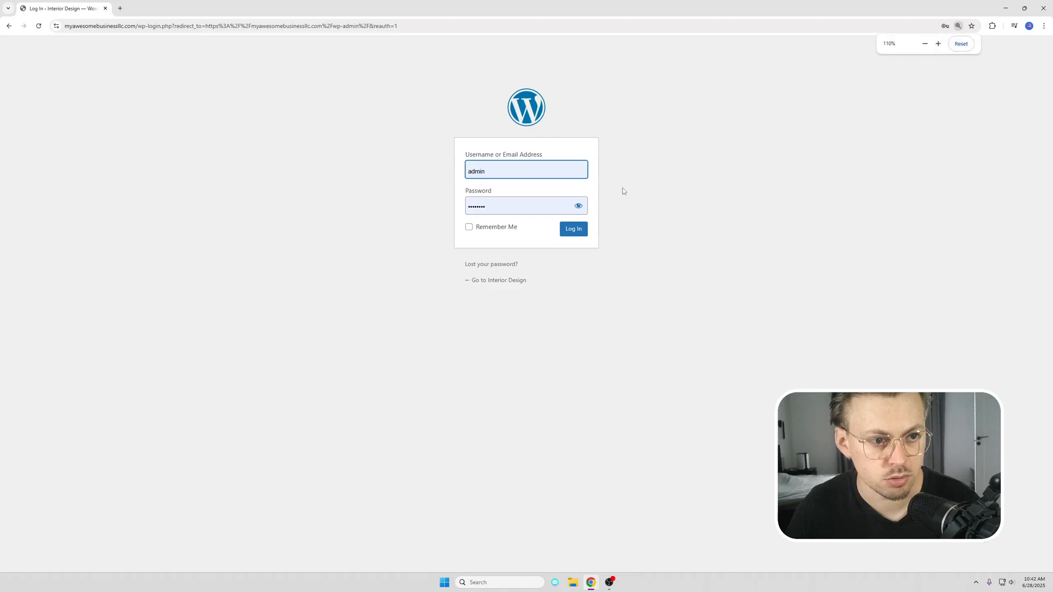
key(ctrl+plus)
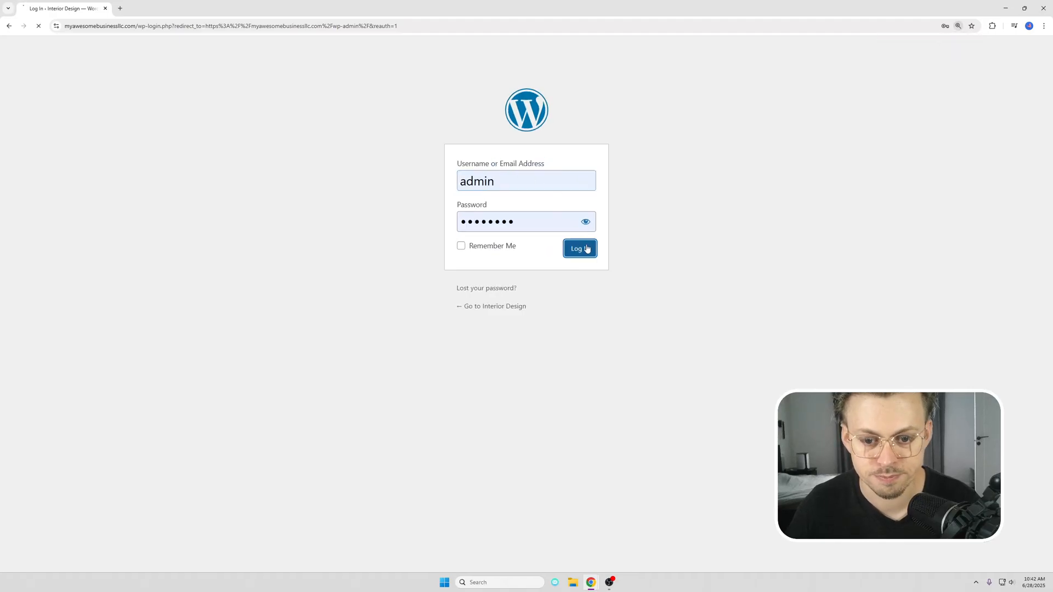
click(586, 247)
Step: Start adding a new theme and search the WordPress theme library for "bosa interior design"
mouse_move(54, 204)
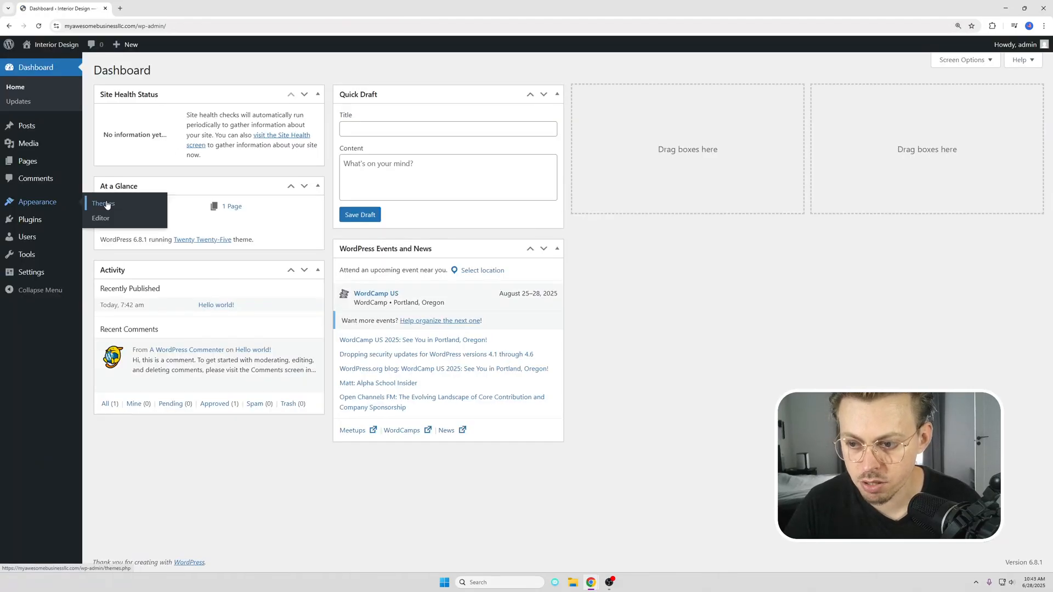
click(107, 205)
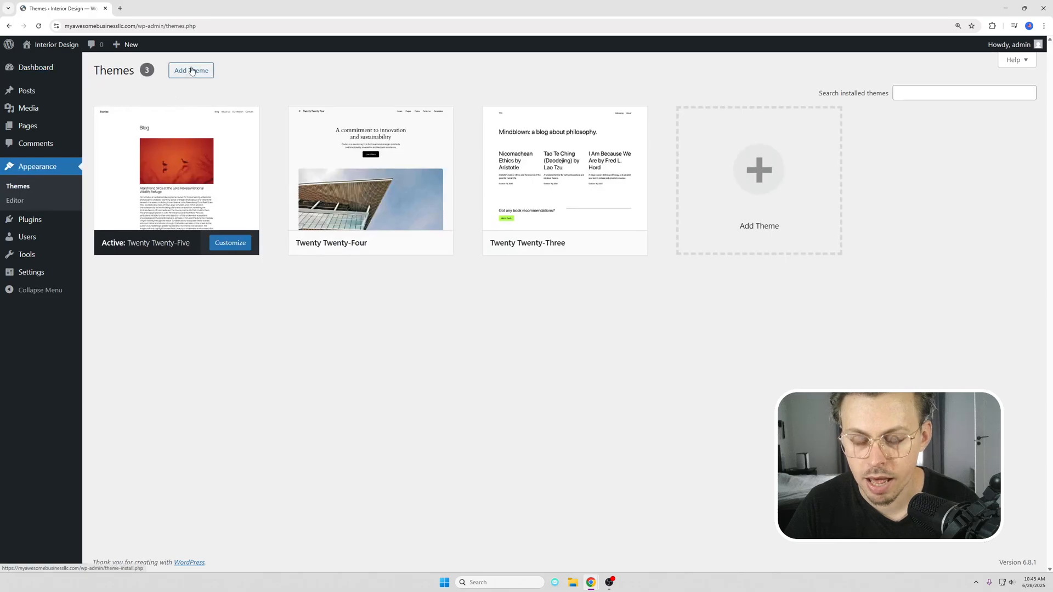
click(191, 70)
click(897, 98)
text(bos)
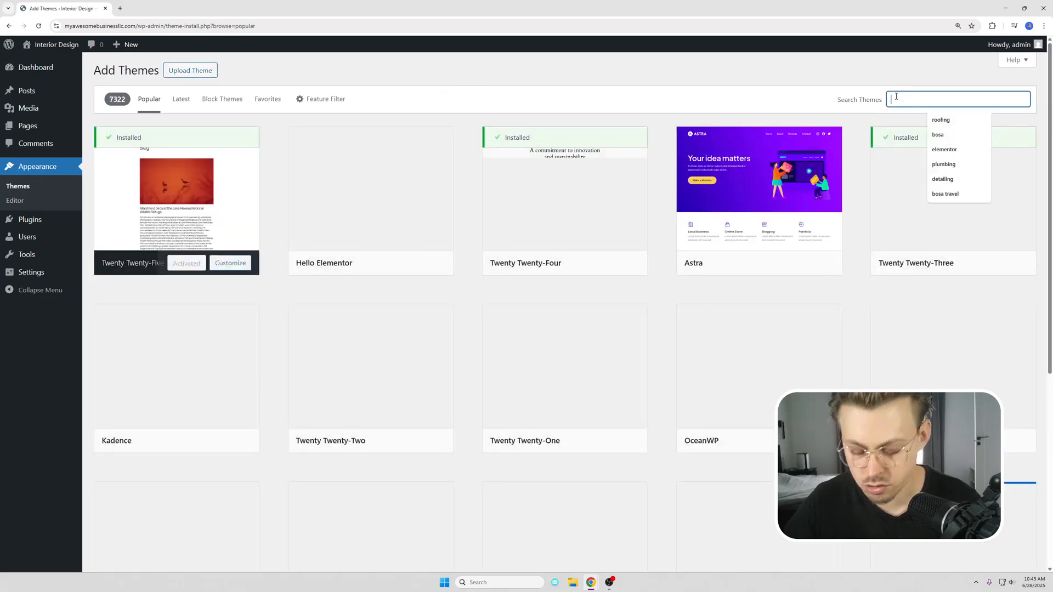
text(a interior d)
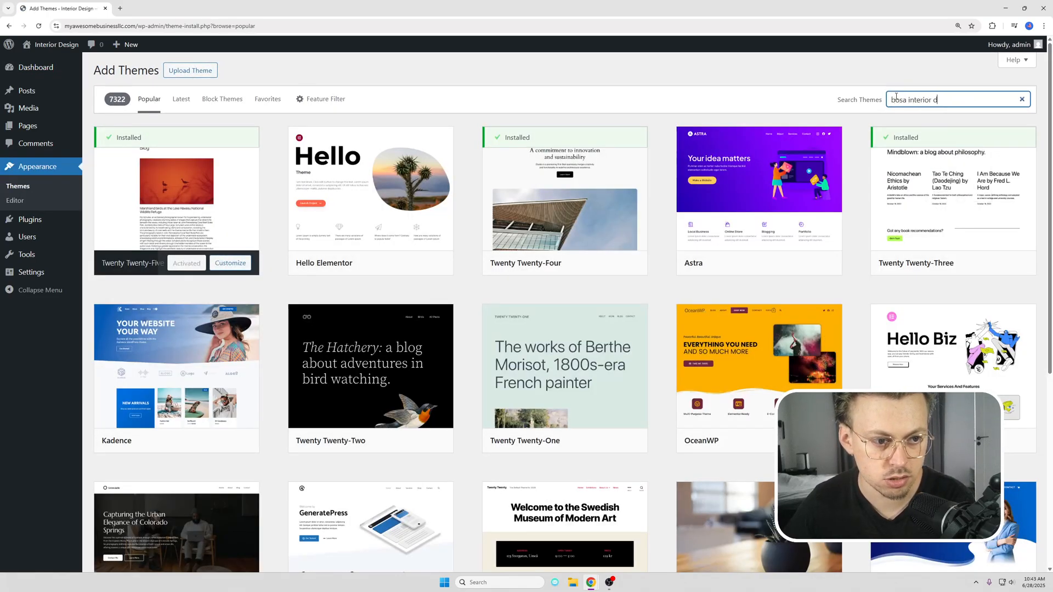
text(esign)
key(Return)
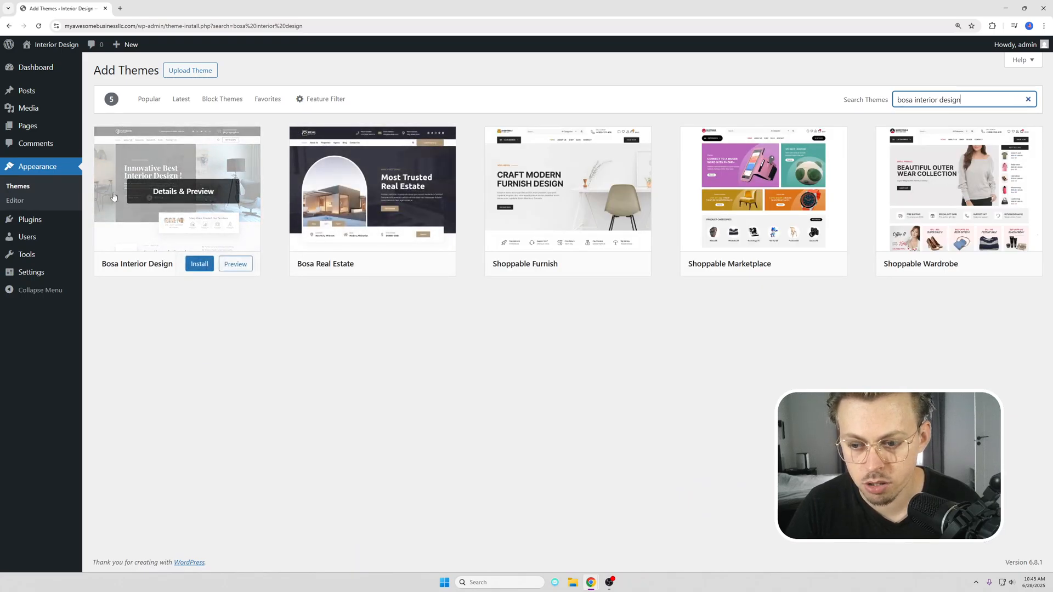
Step: Install and activate the Bosa Interior Design theme, and run its Get started setup to add the recommended plugins
click(202, 267)
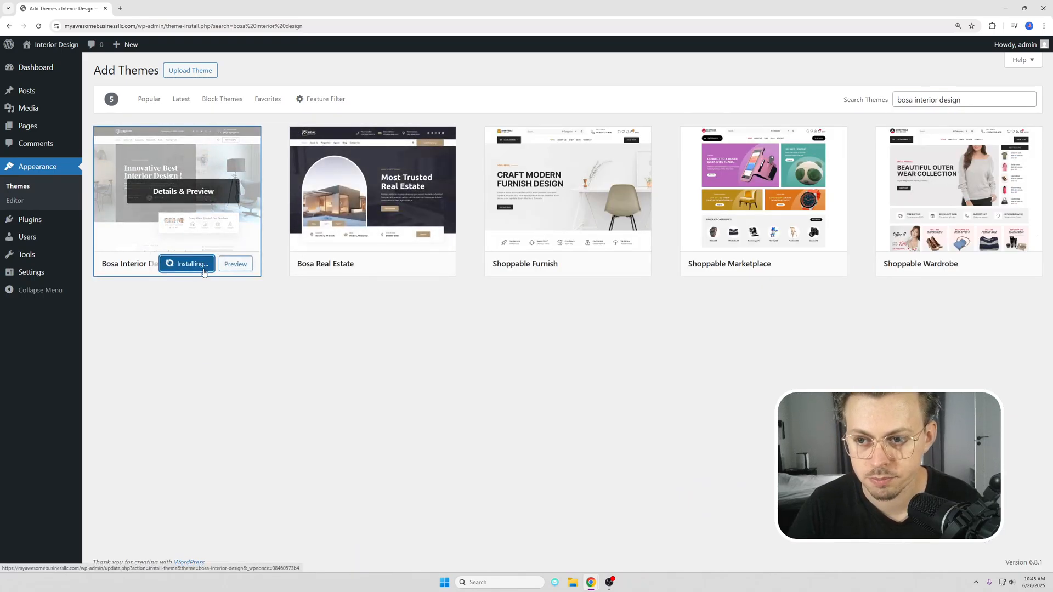
click(183, 265)
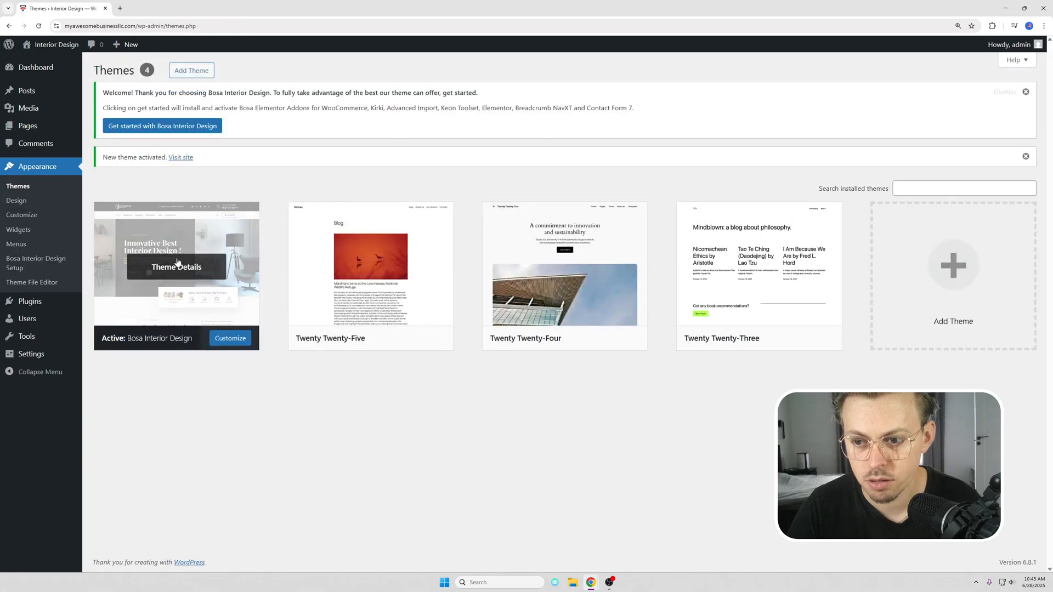
click(157, 127)
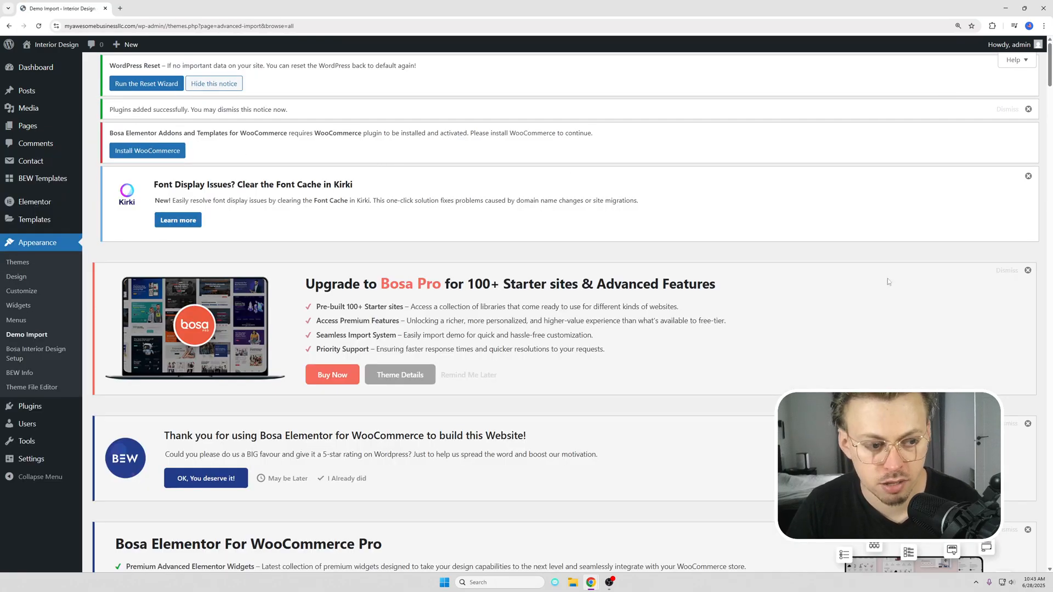
Step: Dismiss the plugin-added, Kirki font cache and Bosa Elementor notices on the Demo Import page
click(1008, 270)
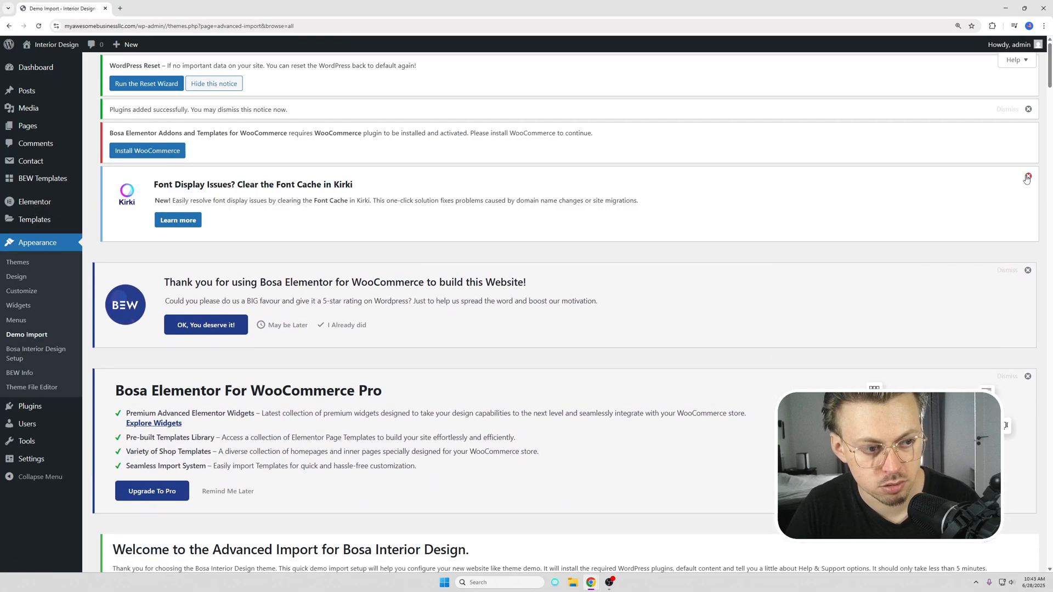
click(1007, 109)
click(1028, 169)
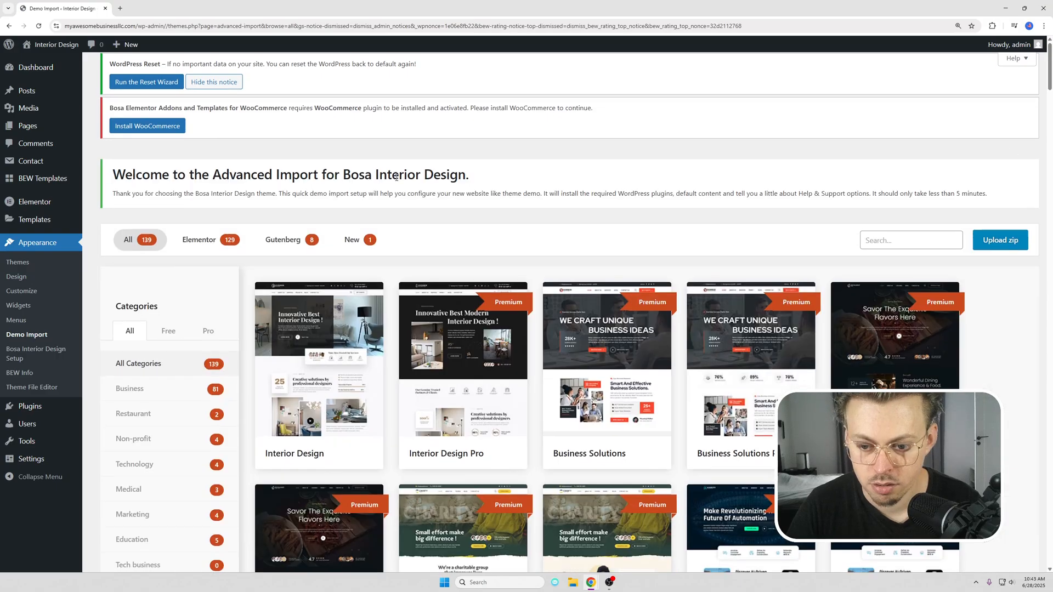
Step: Import the free Interior Design demo, accepting the installation and activation of the recommended Bosa theme
scroll(305, 170, down, 3)
click(361, 289)
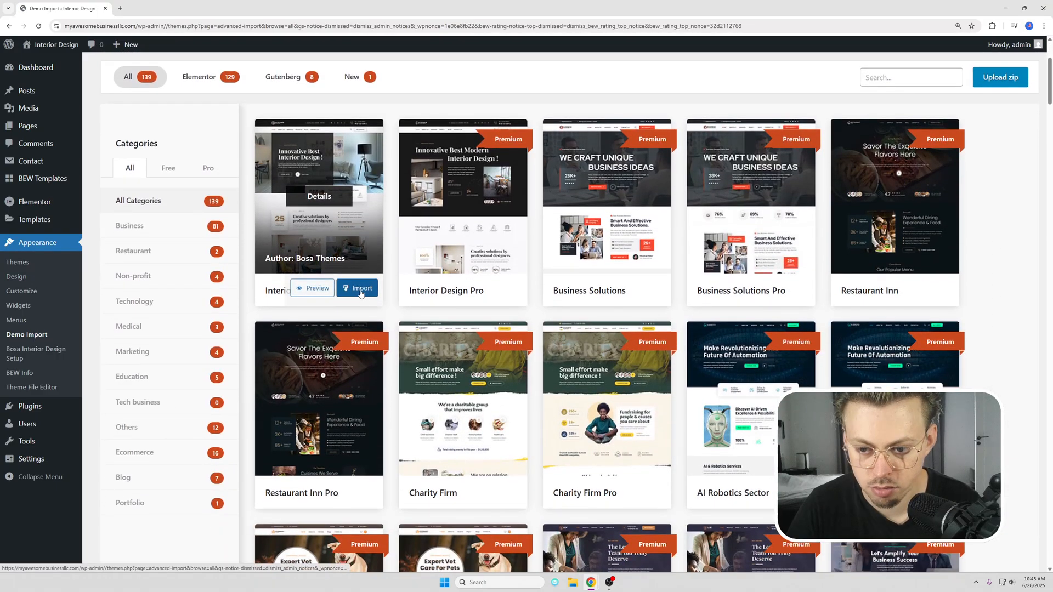
click(501, 313)
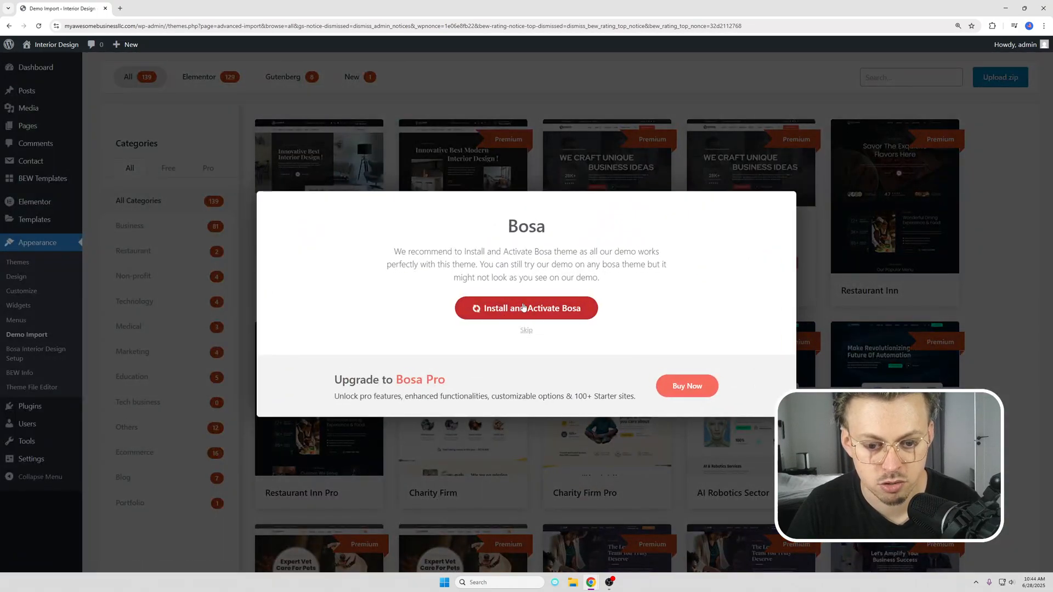
click(527, 292)
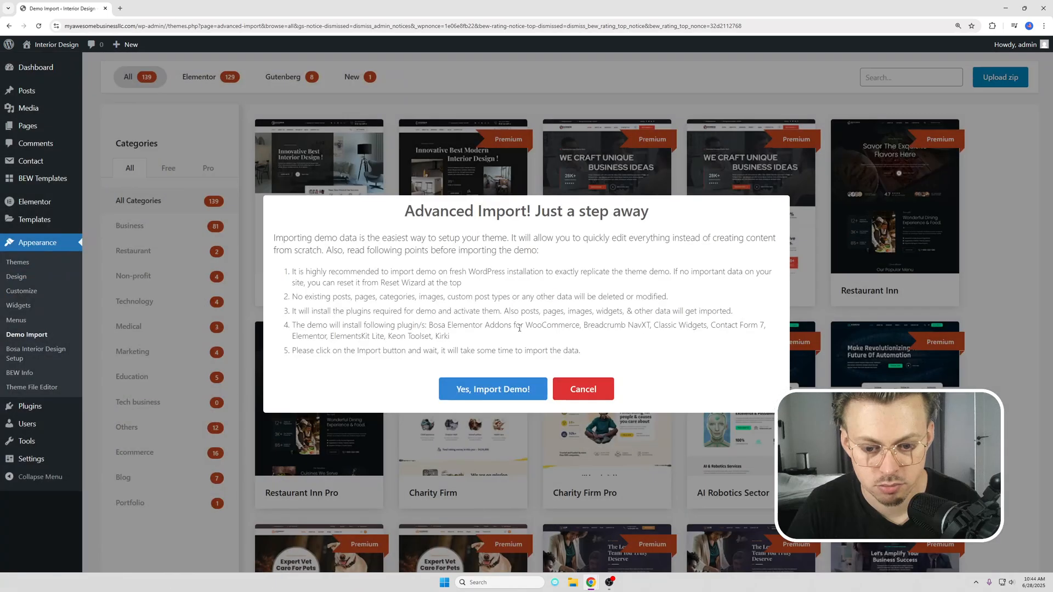
click(484, 390)
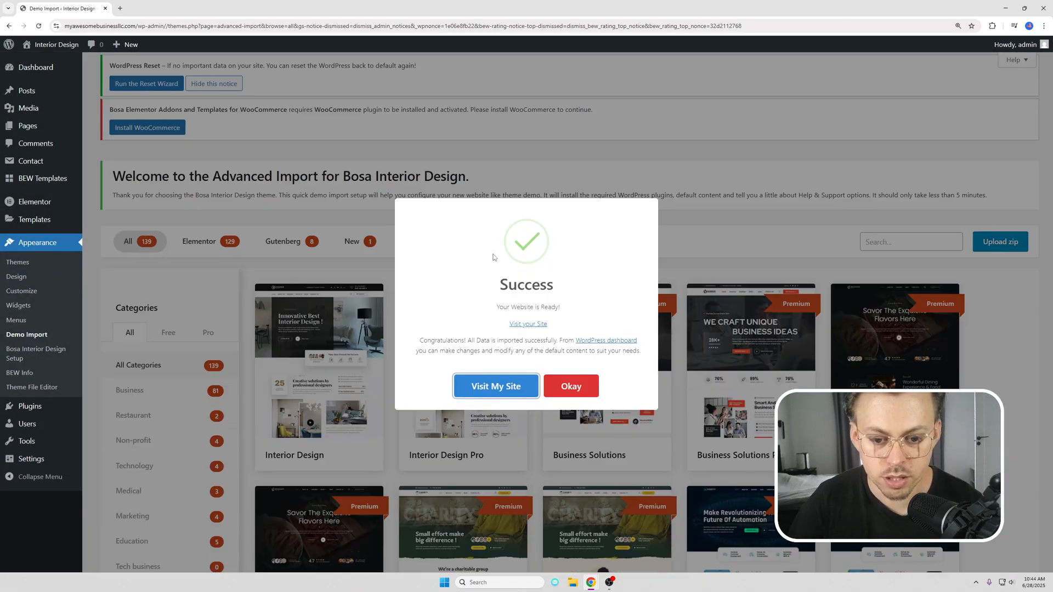
Step: Visit the imported site and look through its home page from the hero section to the projects and call-back sections
click(495, 386)
scroll(450, 148, down, 3)
scroll(442, 153, down, 20)
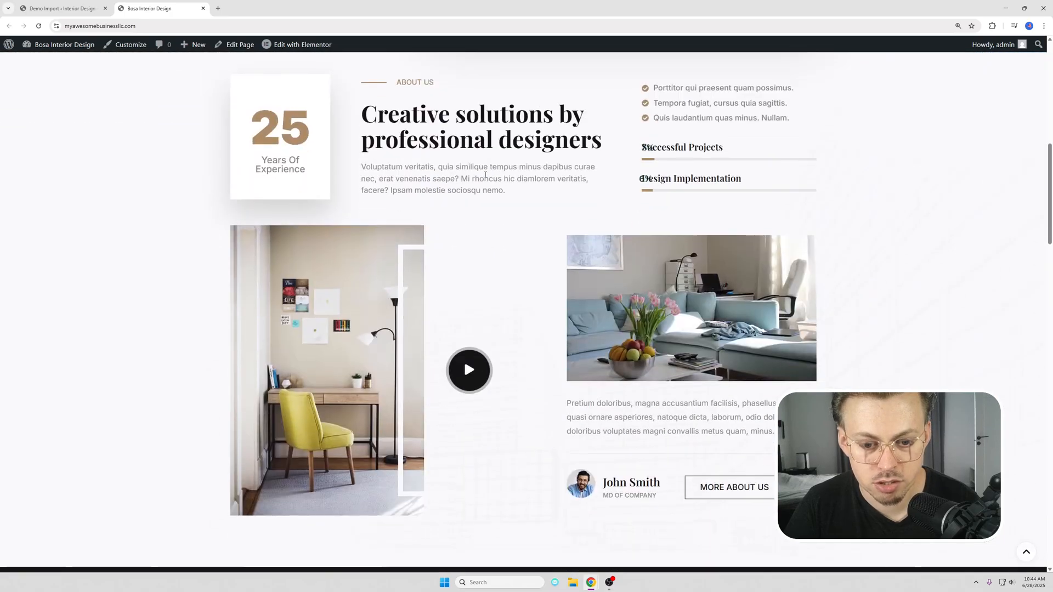
scroll(490, 175, down, 20)
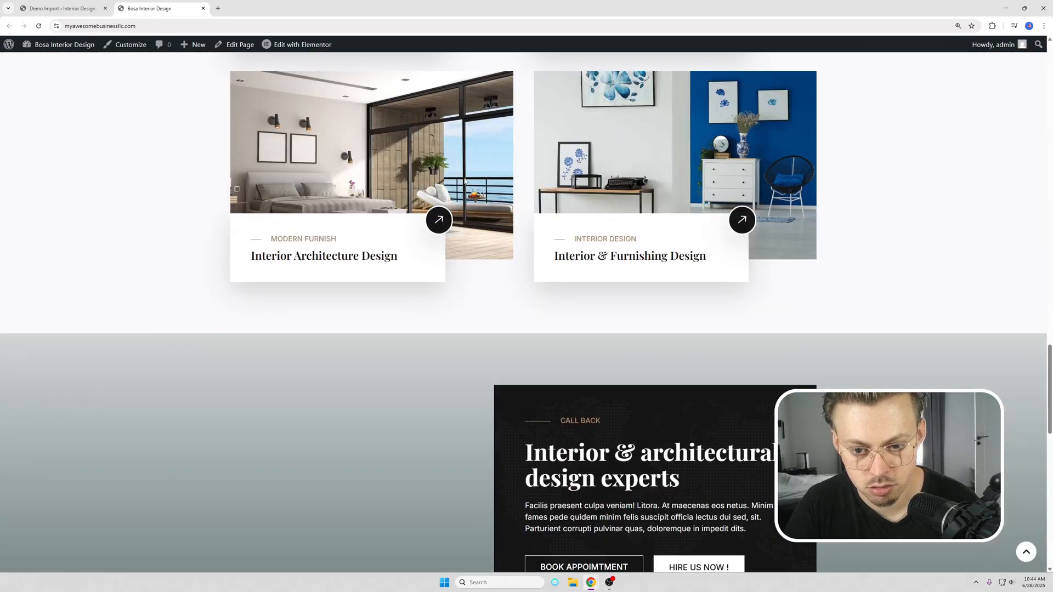
key(Home)
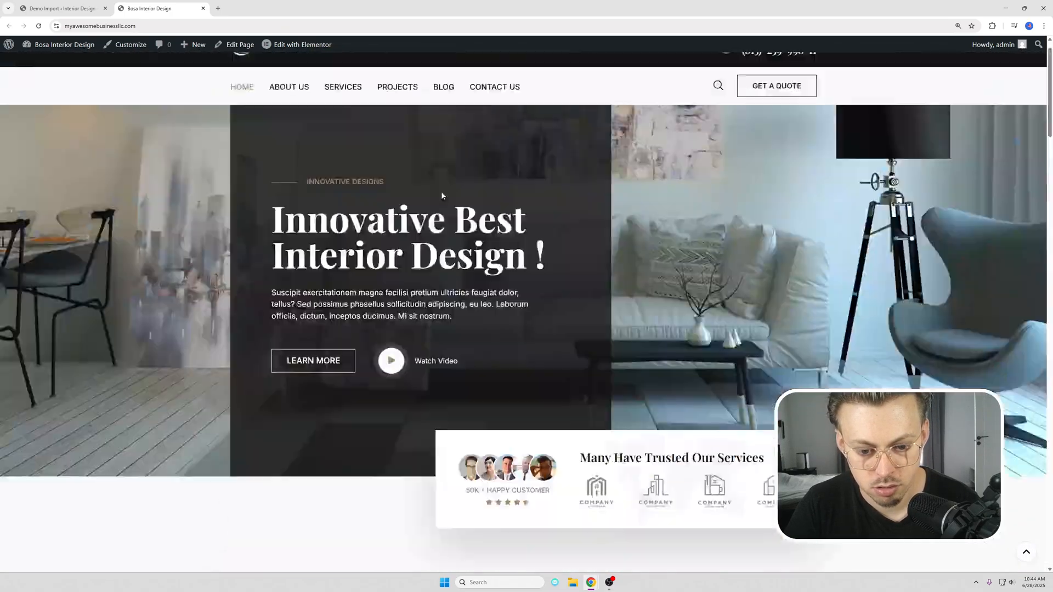
Step: Review the layout of the site's About Us and Services pages
click(300, 121)
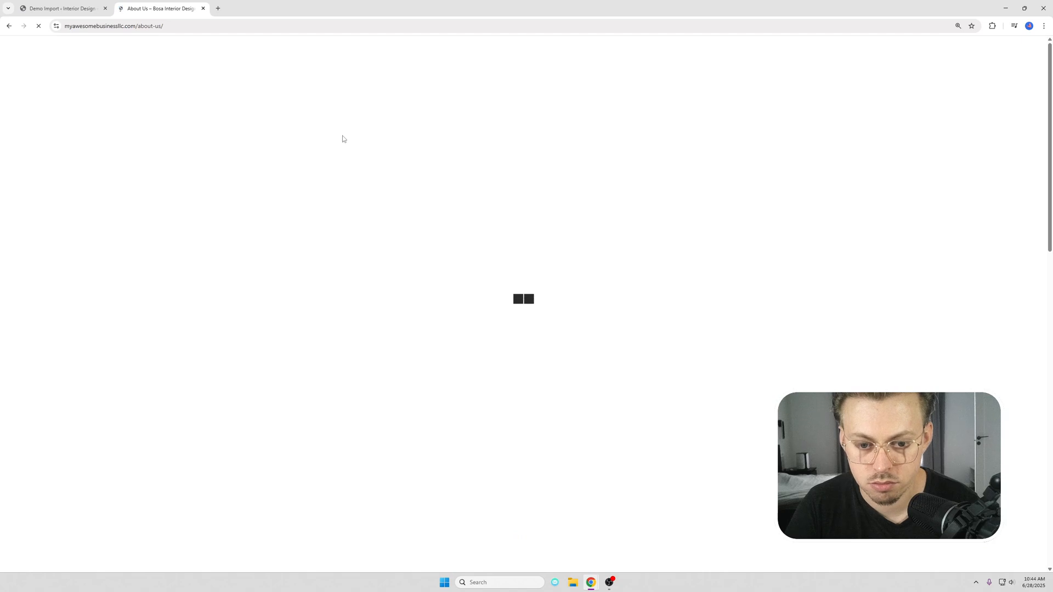
scroll(367, 185, down, 4)
scroll(367, 185, down, 6)
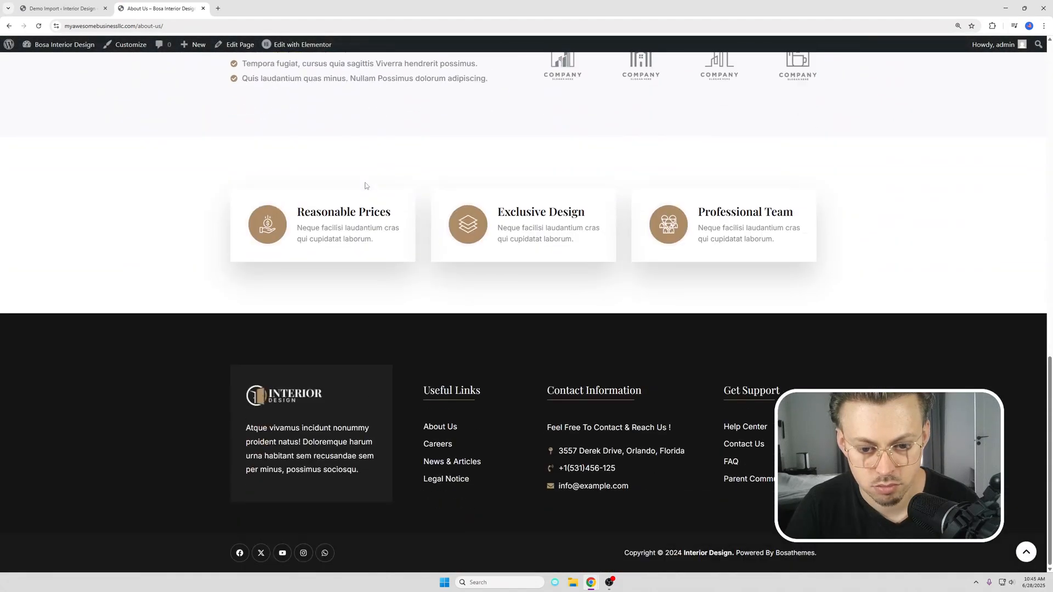
scroll(367, 186, up, 15)
click(342, 125)
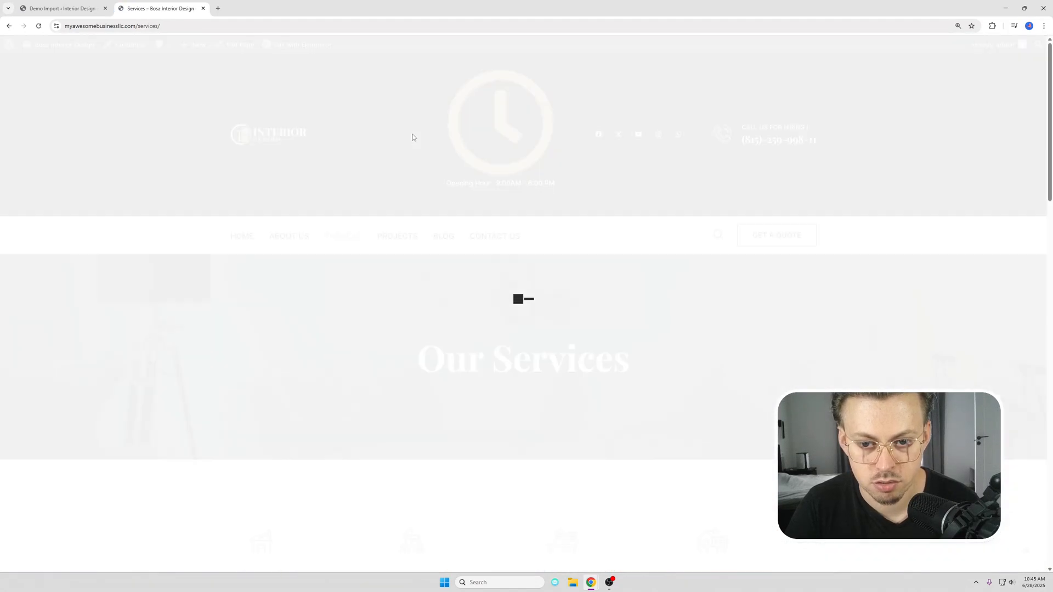
scroll(441, 193, down, 10)
scroll(441, 194, up, 10)
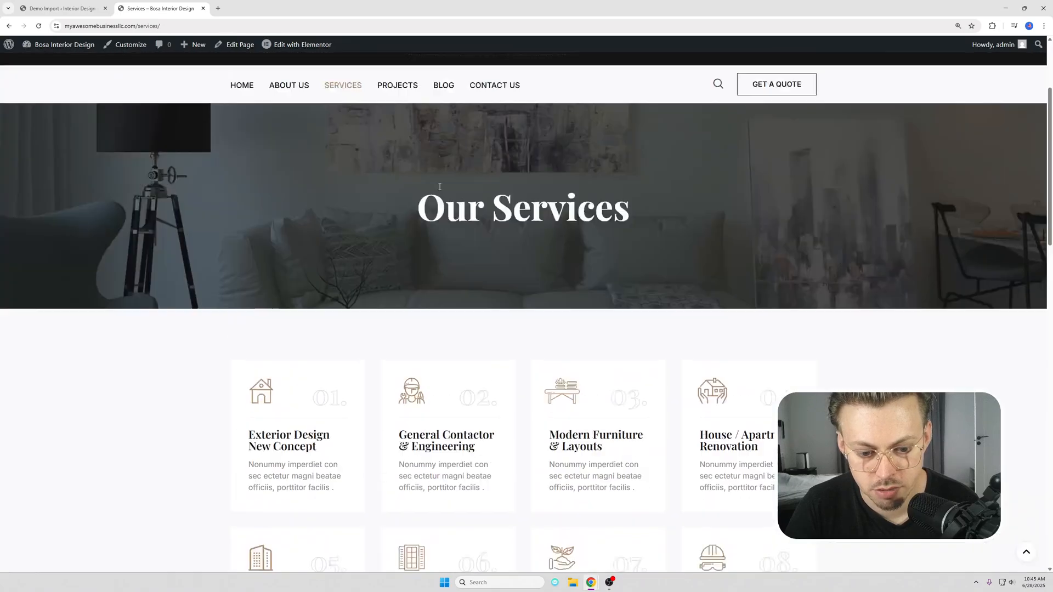
scroll(455, 192, down, 16)
scroll(572, 259, up, 15)
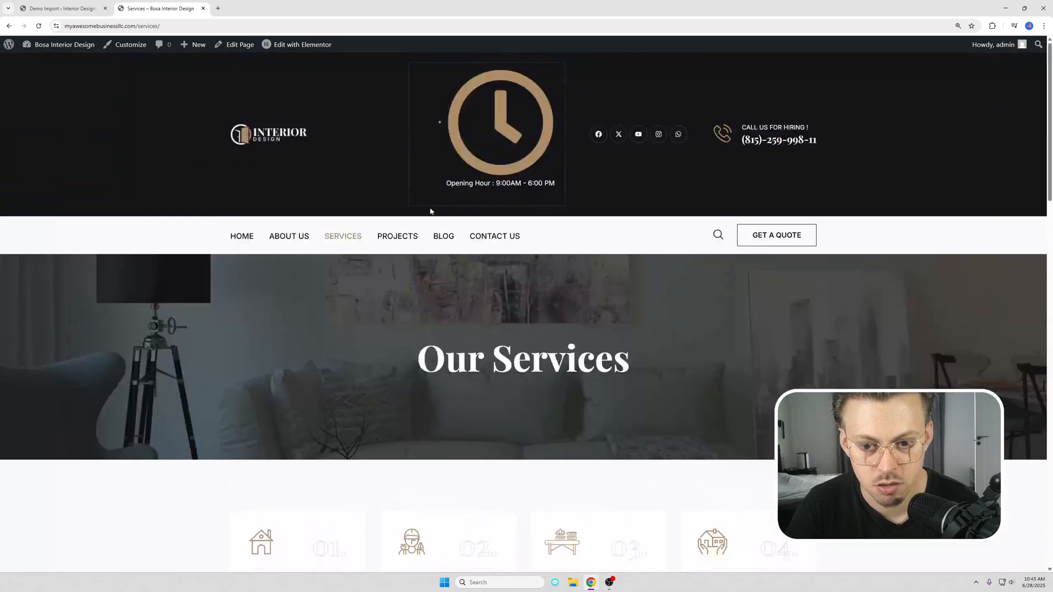
Step: Review the site's Projects page and its Contact Us page, including the map and footer
click(404, 238)
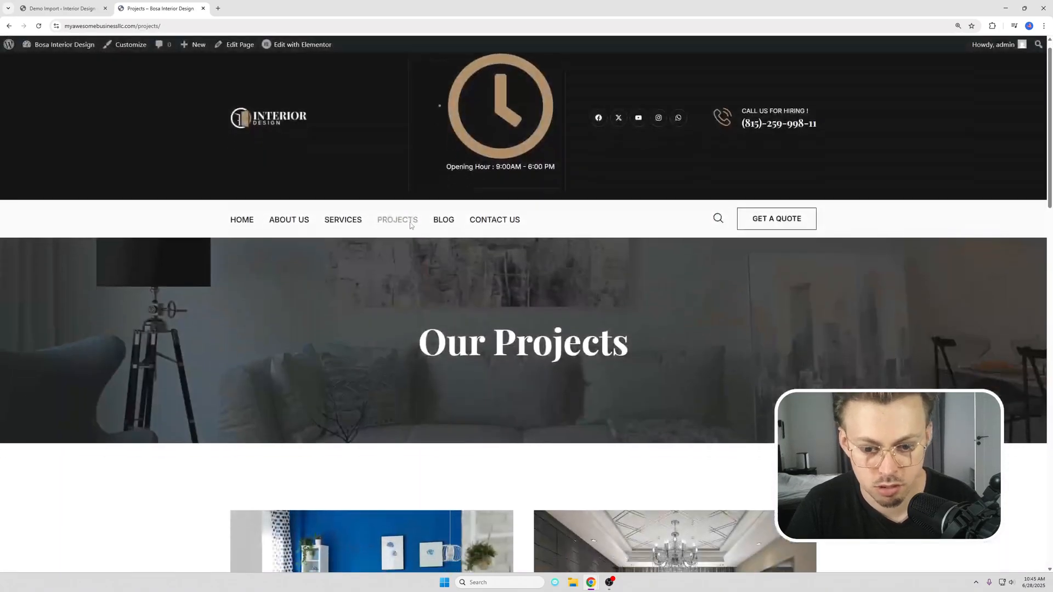
scroll(411, 222, down, 7)
scroll(410, 222, down, 10)
scroll(466, 186, up, 15)
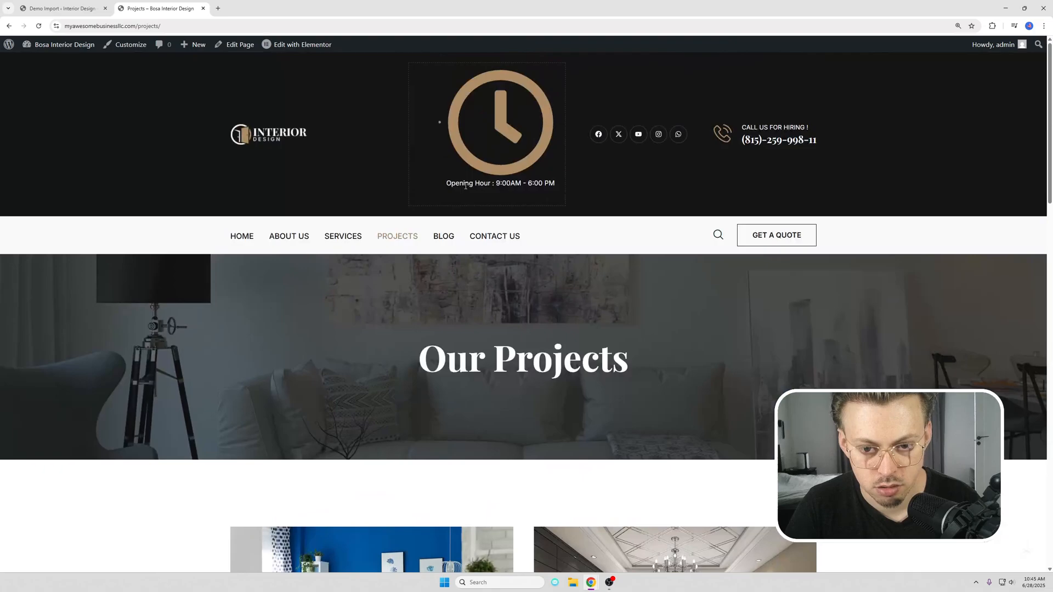
click(478, 238)
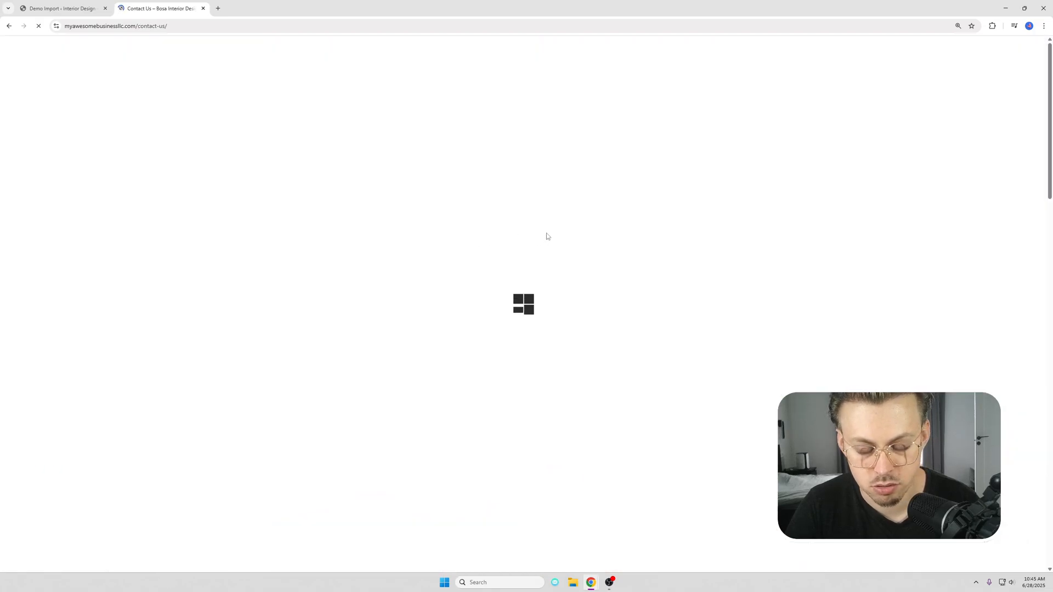
scroll(546, 233, down, 5)
scroll(546, 231, down, 5)
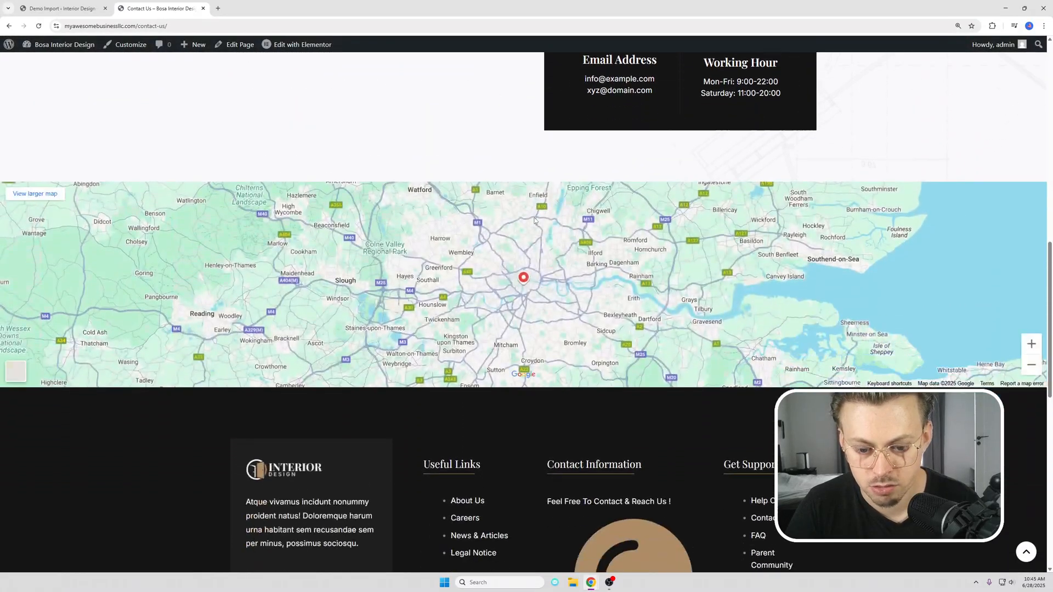
Step: Go back to the home page, close the demo import page and open Elementor's Features settings in the WordPress dashboard
scroll(532, 216, up, 10)
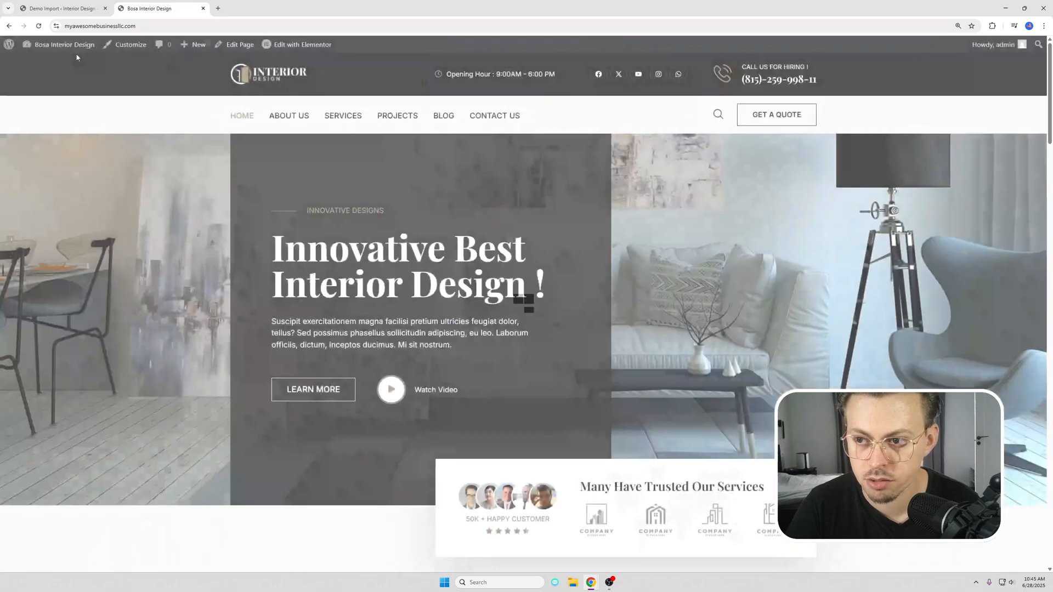
mouse_move(55, 45)
middle_click(66, 7)
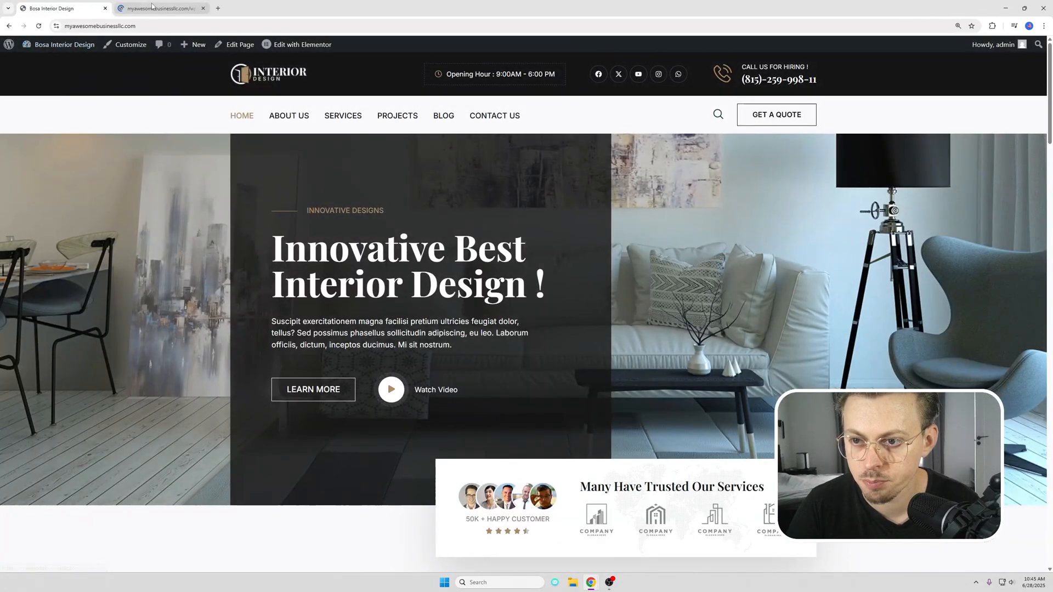
click(147, 8)
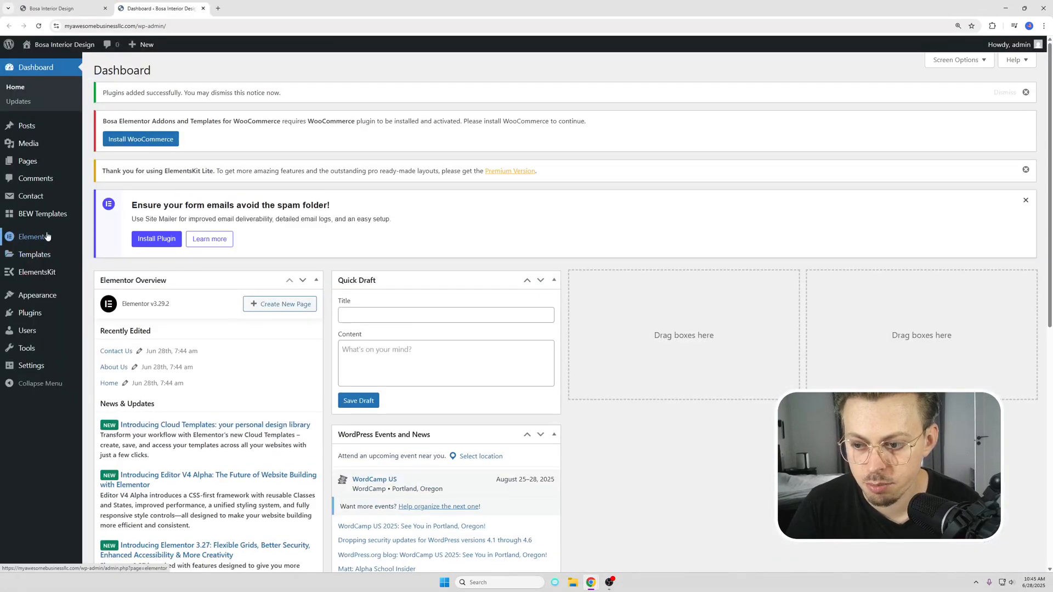
click(50, 238)
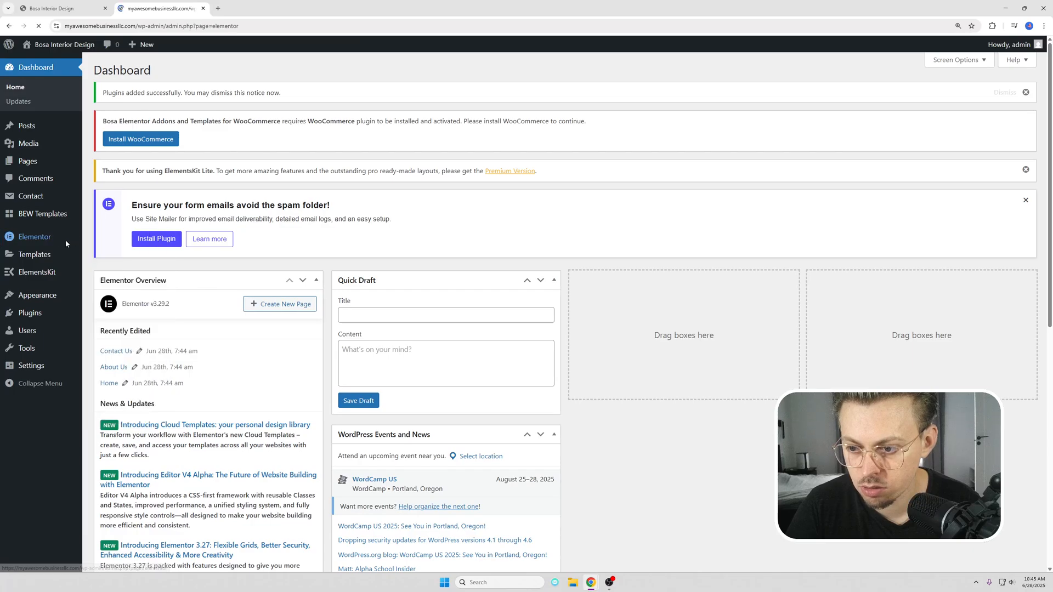
click(23, 243)
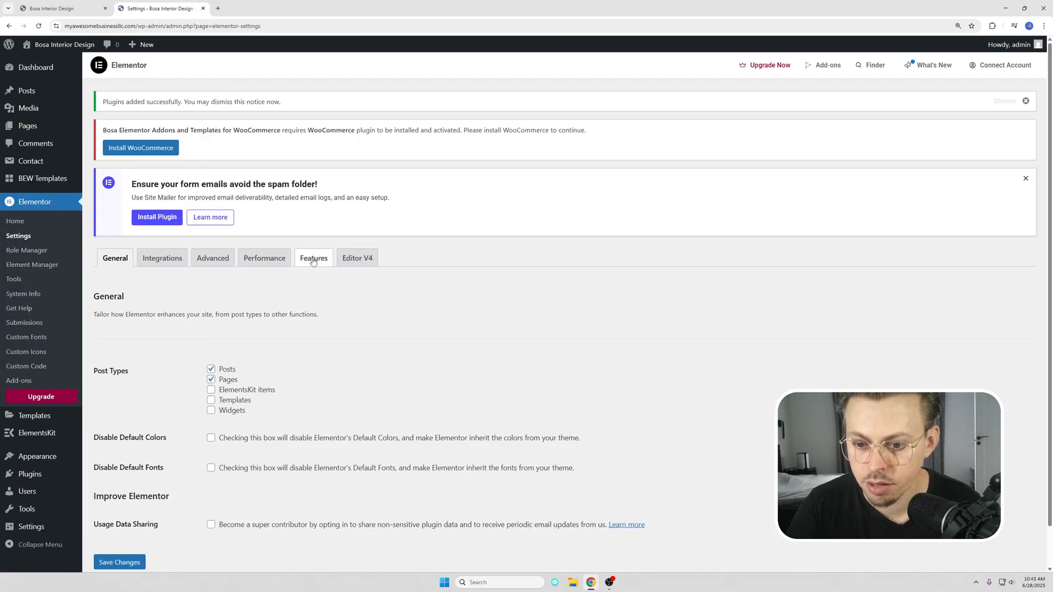
click(313, 262)
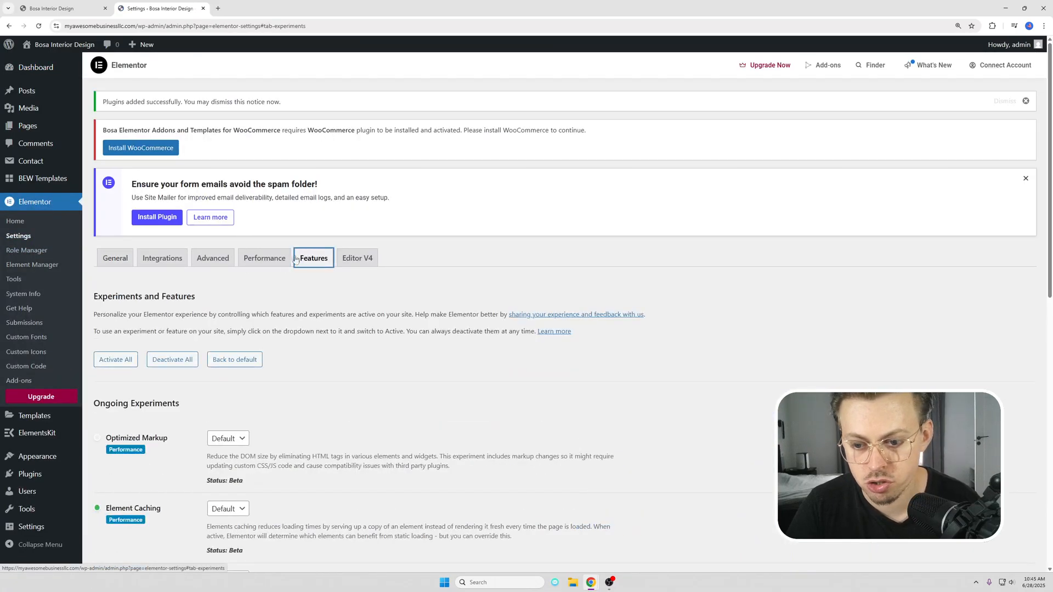
Step: Set Elementor's Optimized Markup, Element Caching and Cloud Templates experiments to Inactive and save the changes
scroll(255, 320, down, 2)
scroll(233, 356, down, 2)
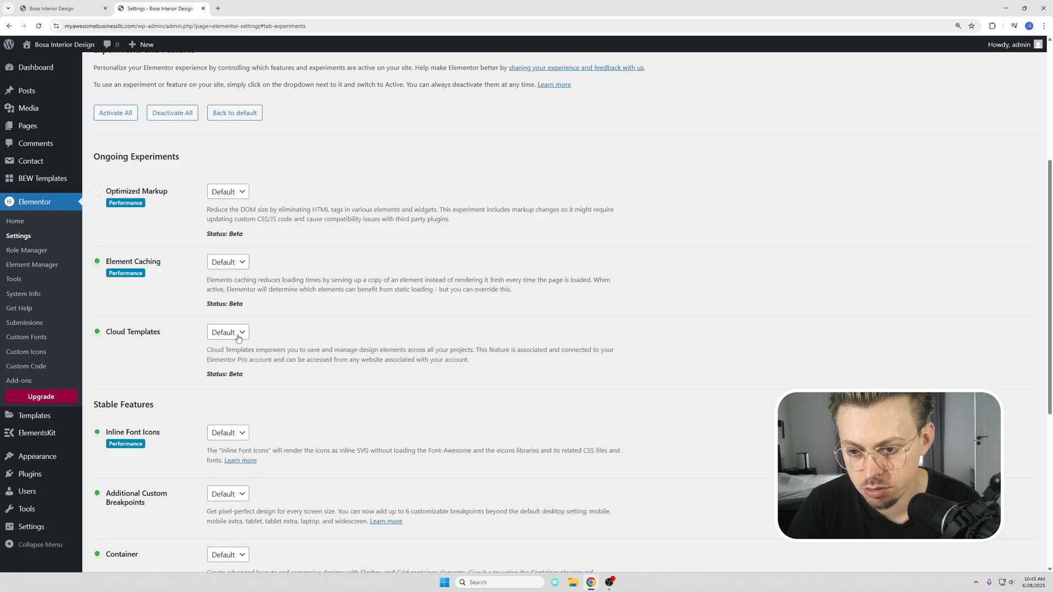
click(226, 192)
click(225, 232)
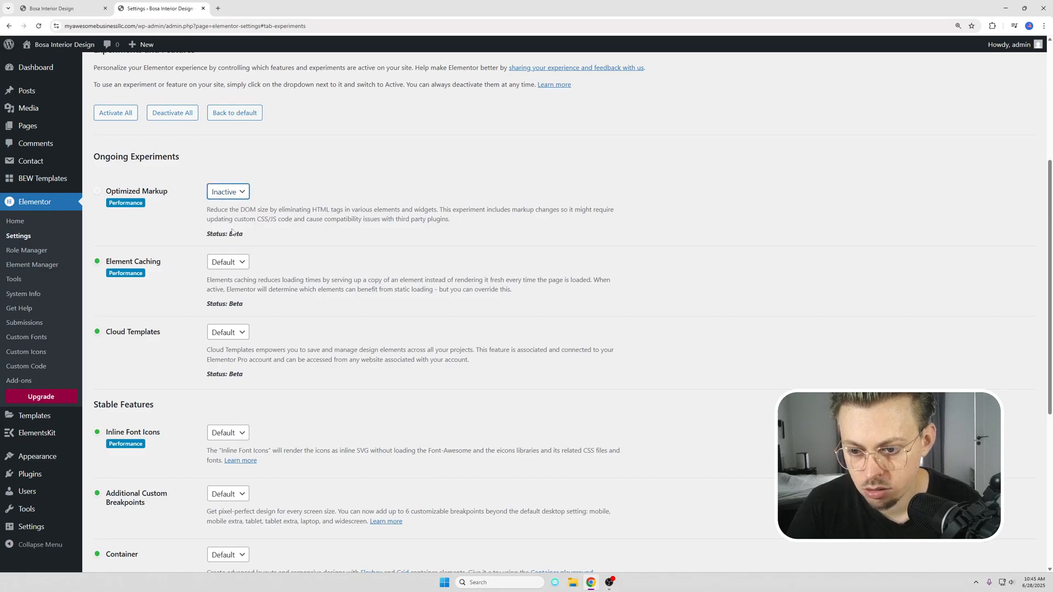
click(227, 262)
click(224, 302)
click(227, 333)
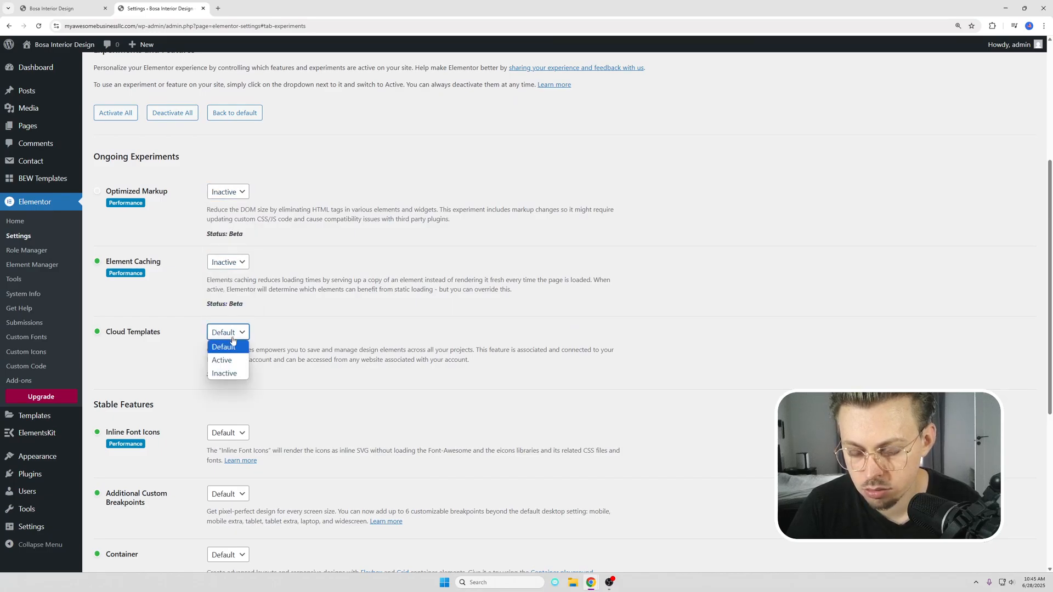
click(225, 373)
scroll(285, 349, down, 5)
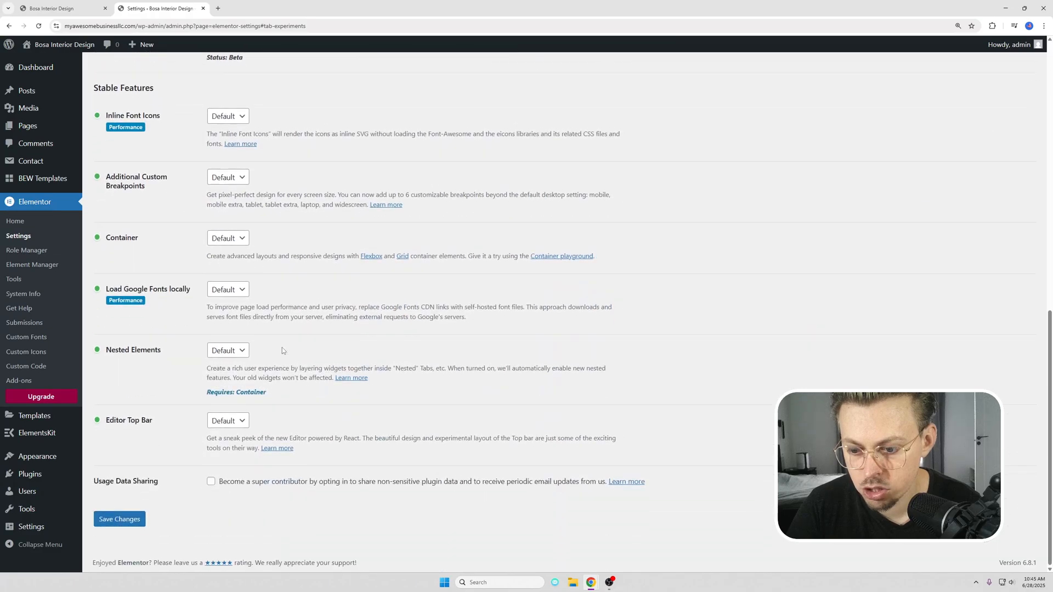
click(104, 518)
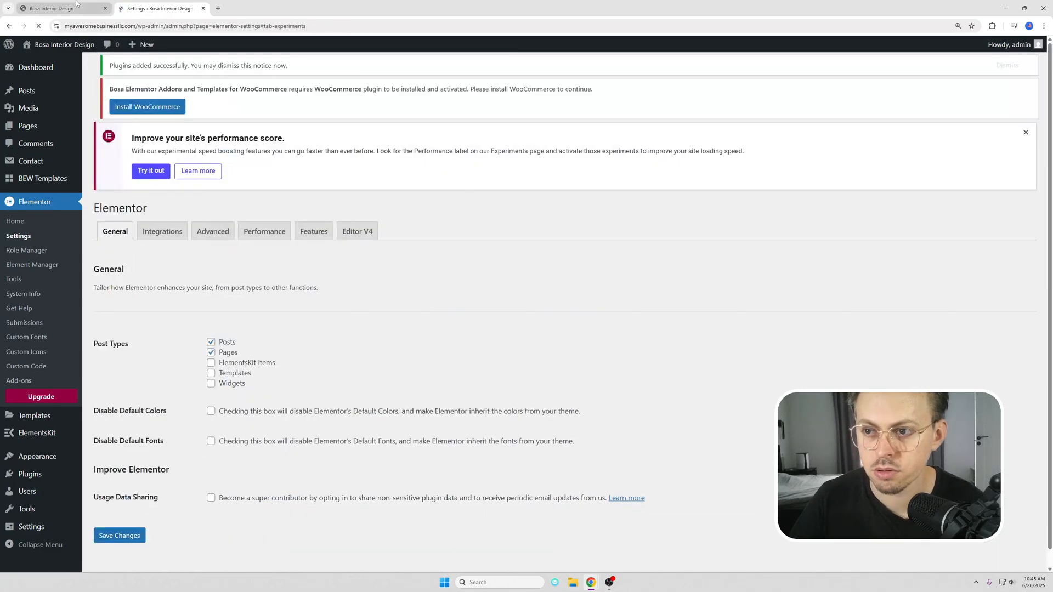
Step: Check how the site's Contact Us page and the upper part of its home page look
click(68, 8)
click(473, 121)
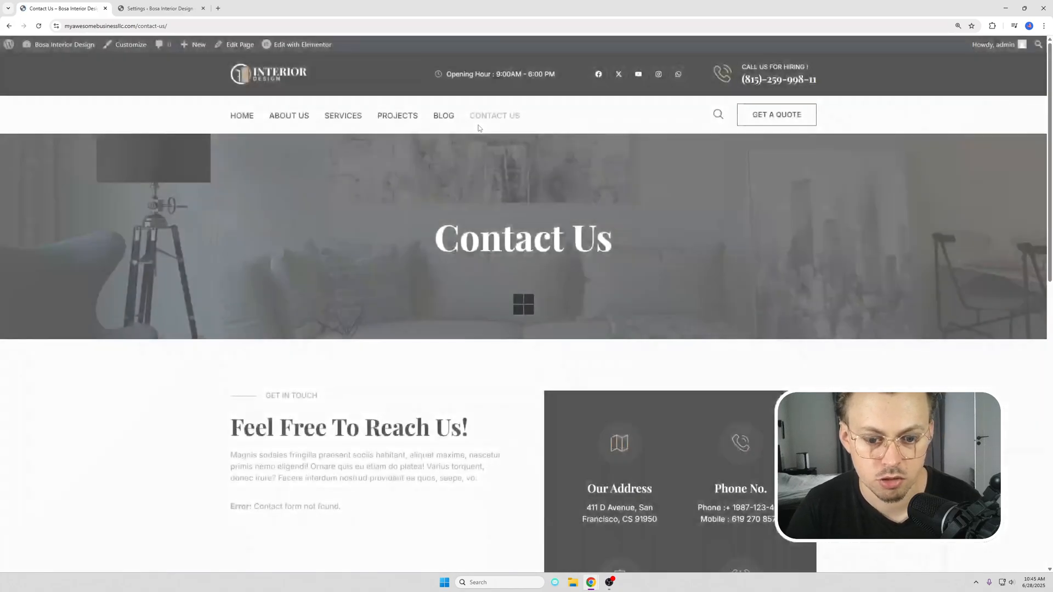
scroll(483, 166, down, 15)
scroll(562, 425, up, 15)
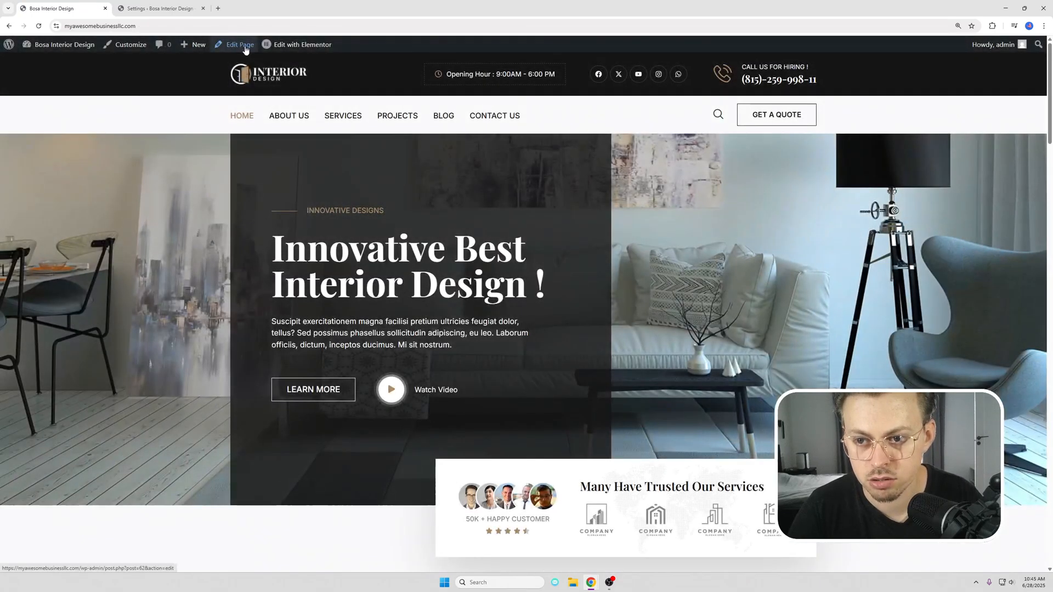
mouse_move(281, 52)
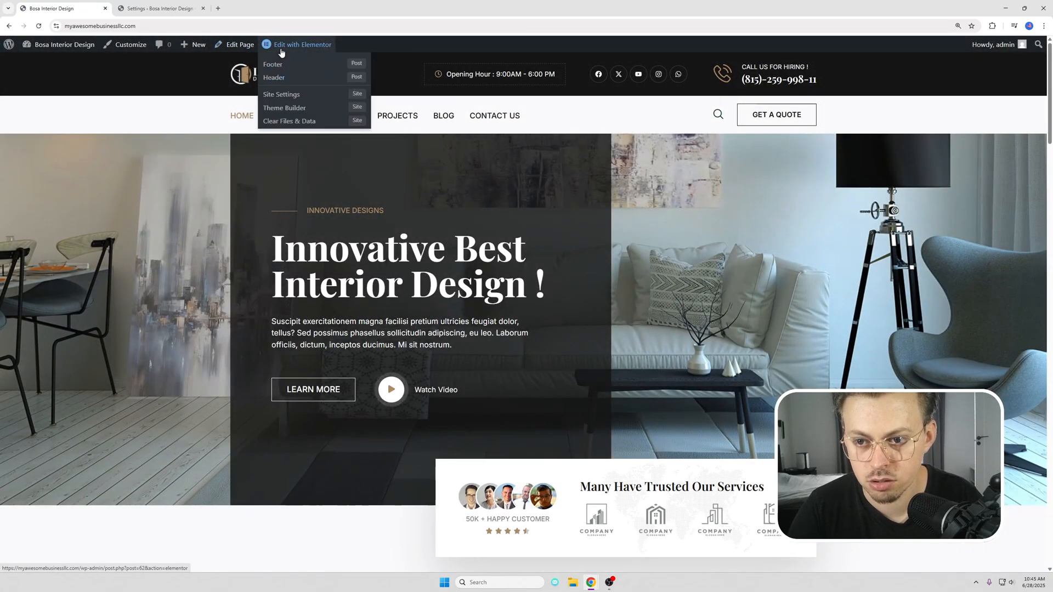
scroll(485, 147, down, 5)
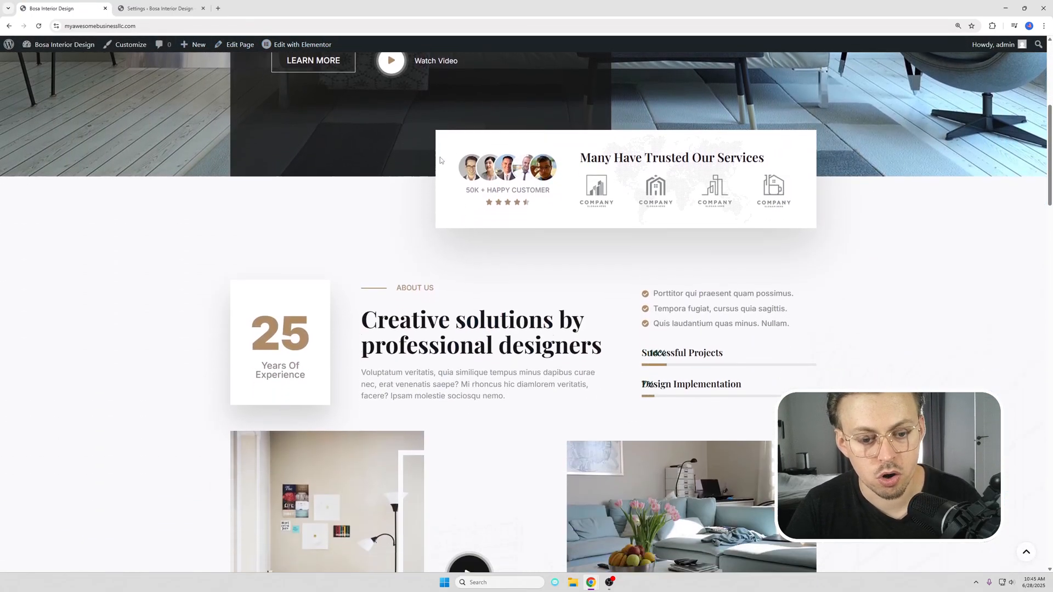
scroll(439, 159, up, 5)
Step: Close the Elementor settings page, open the site's Header for editing in Elementor and select its site logo
click(203, 8)
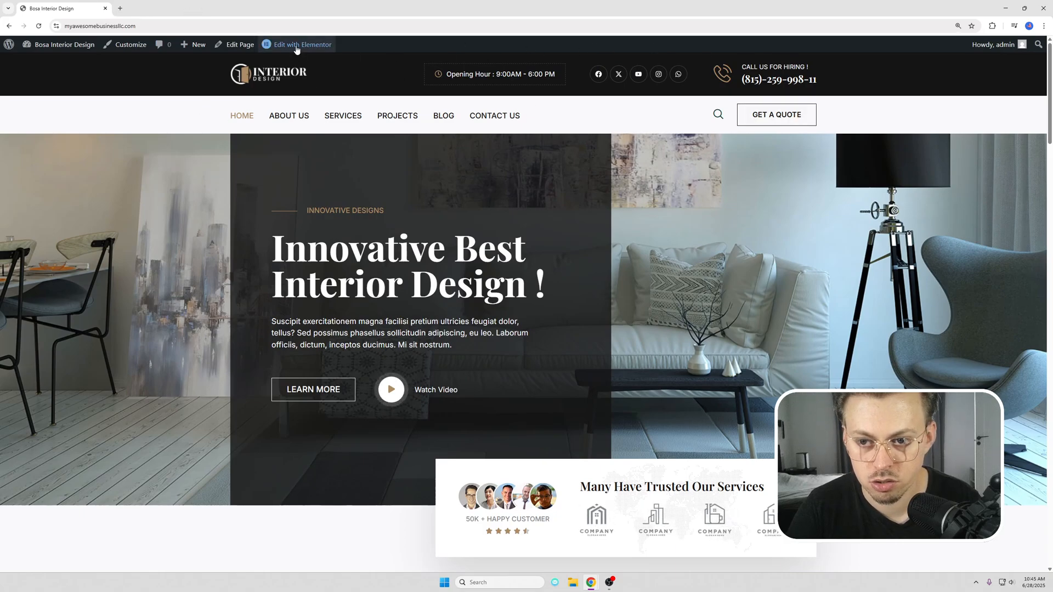
mouse_move(296, 50)
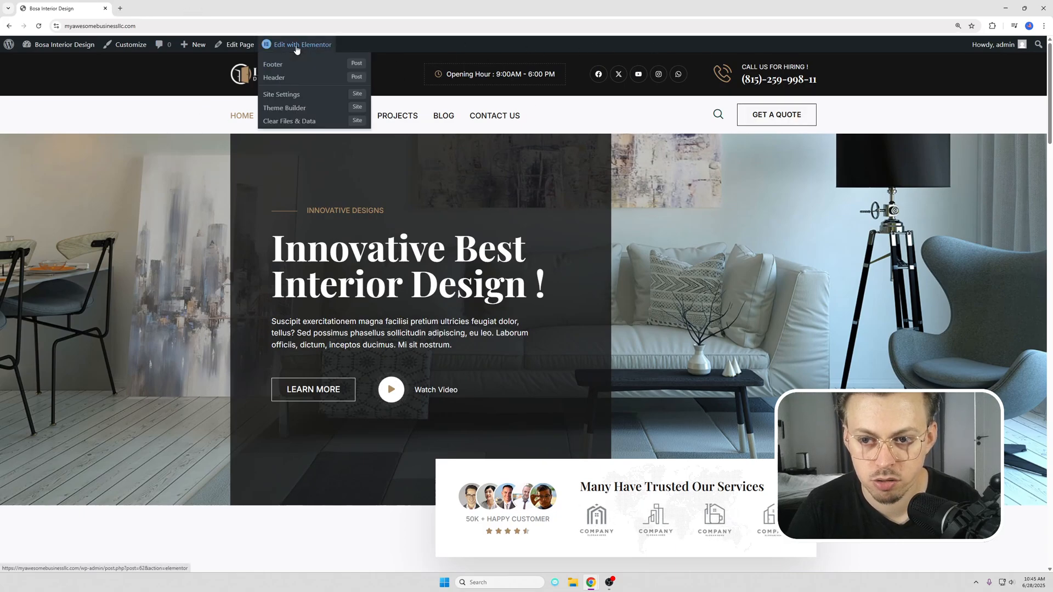
click(274, 78)
click(672, 151)
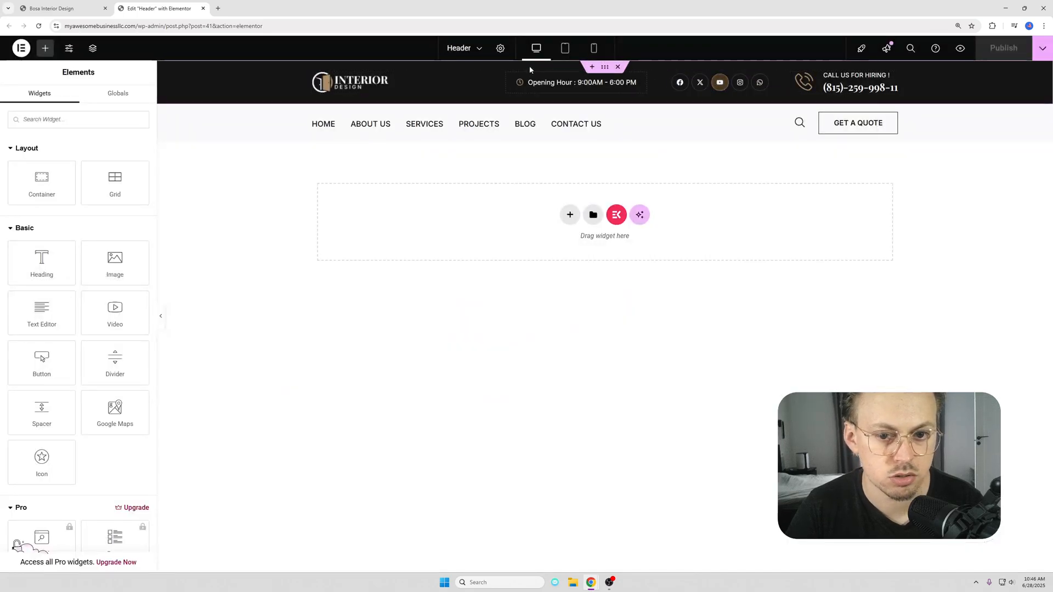
click(377, 83)
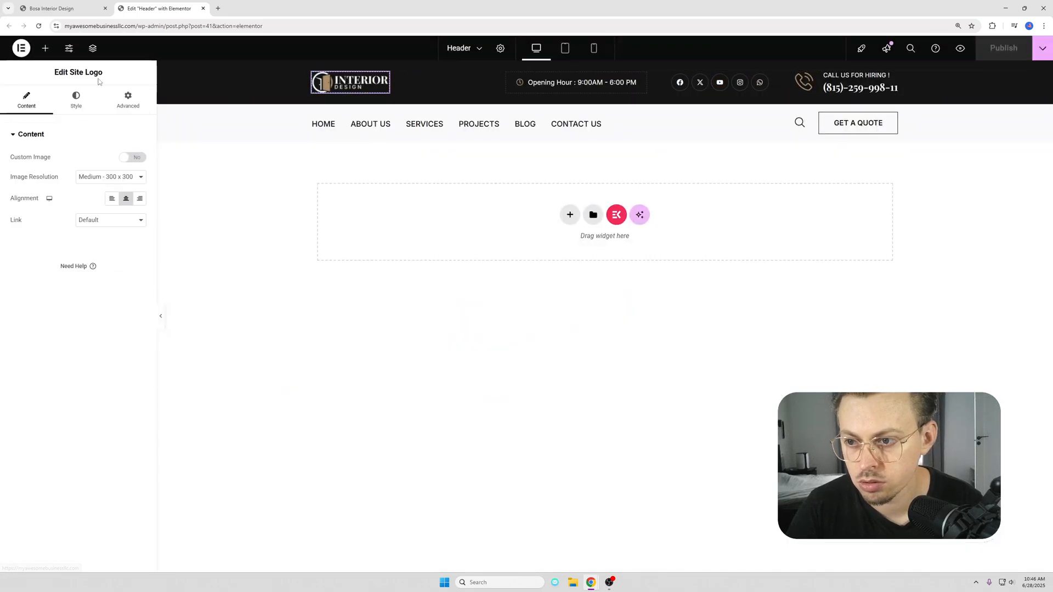
Step: Open Site Identity in the theme customizer and view the logo replacement dialog, closing it without choosing a file
click(60, 8)
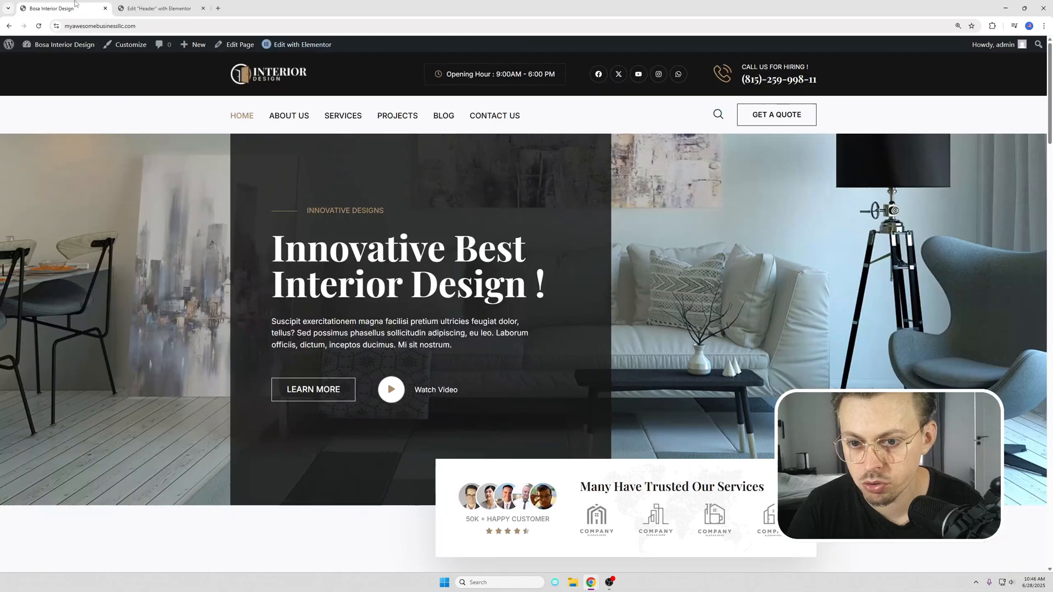
click(126, 47)
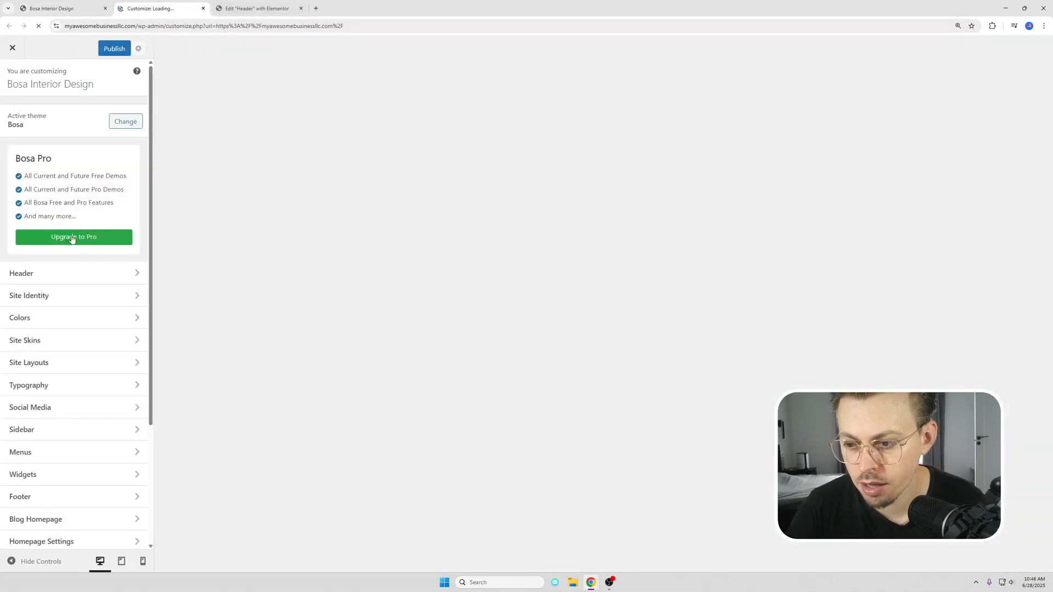
click(45, 299)
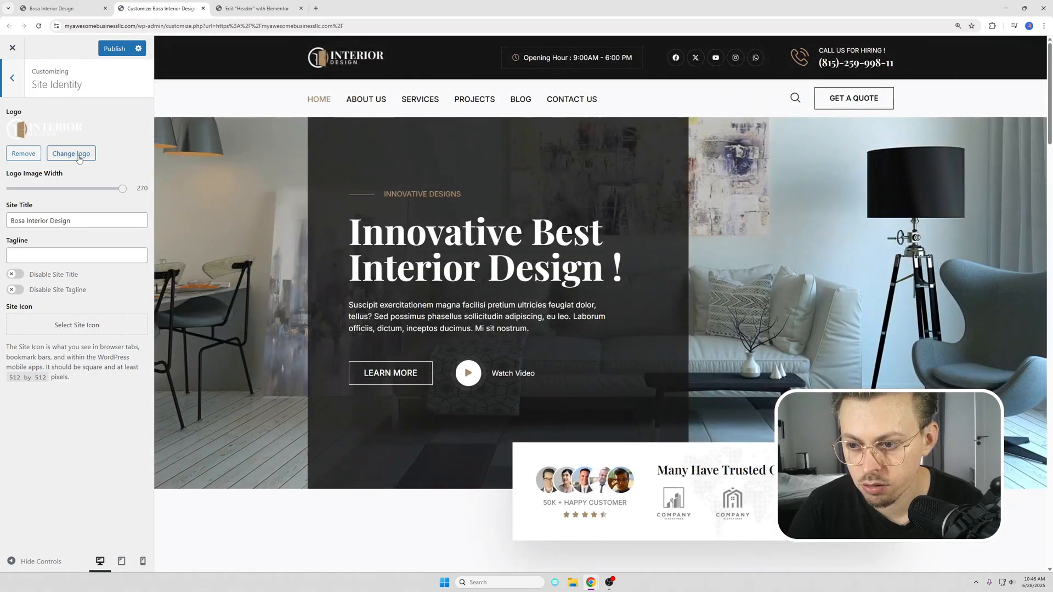
click(78, 155)
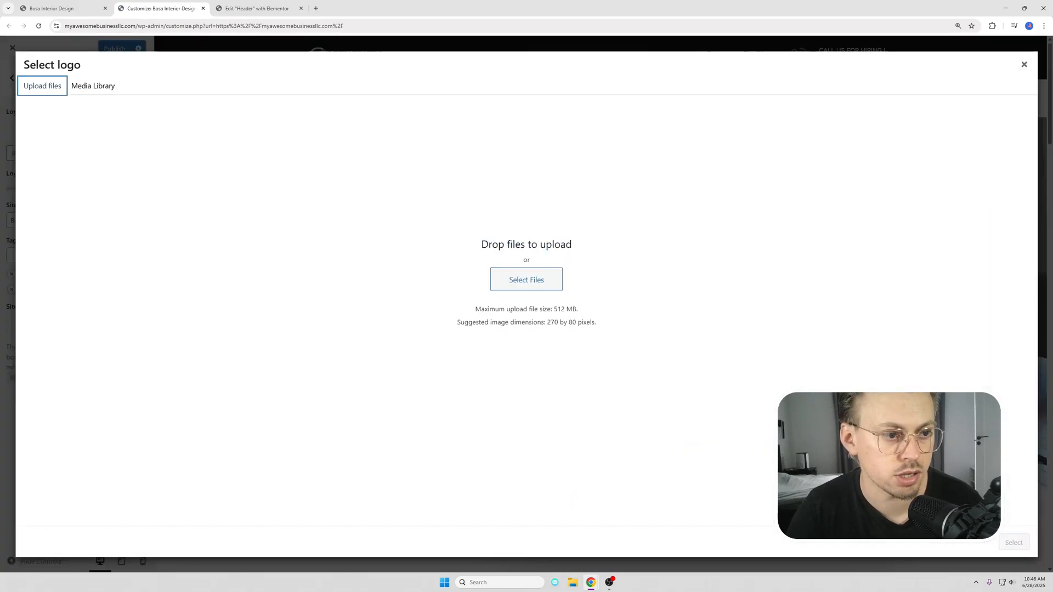
click(1024, 65)
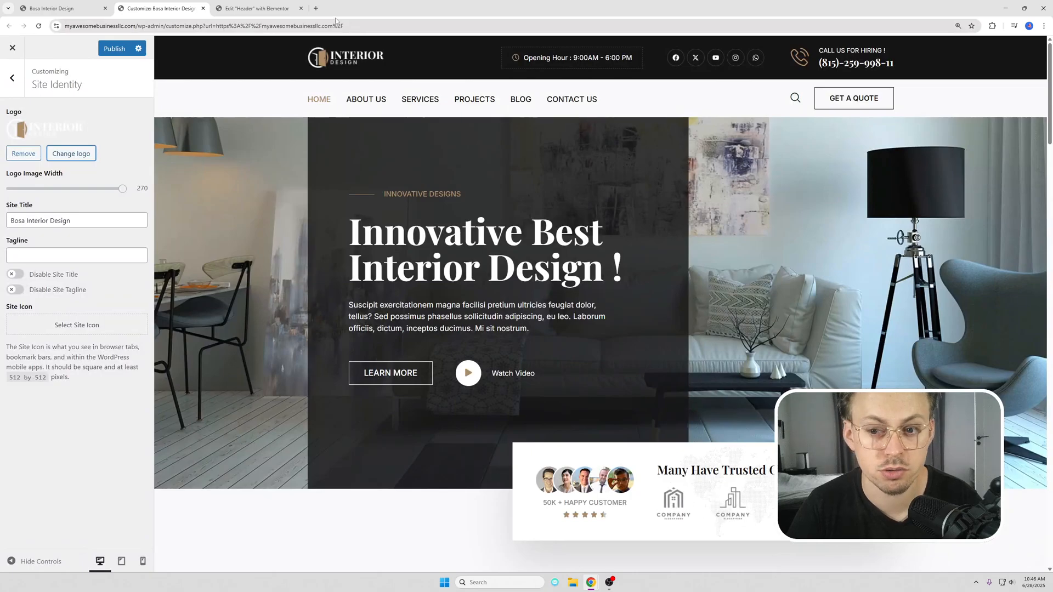
Step: Search Canva's templates for "interior design logo", browse the designs and close Canva
click(320, 11)
text(canva.)
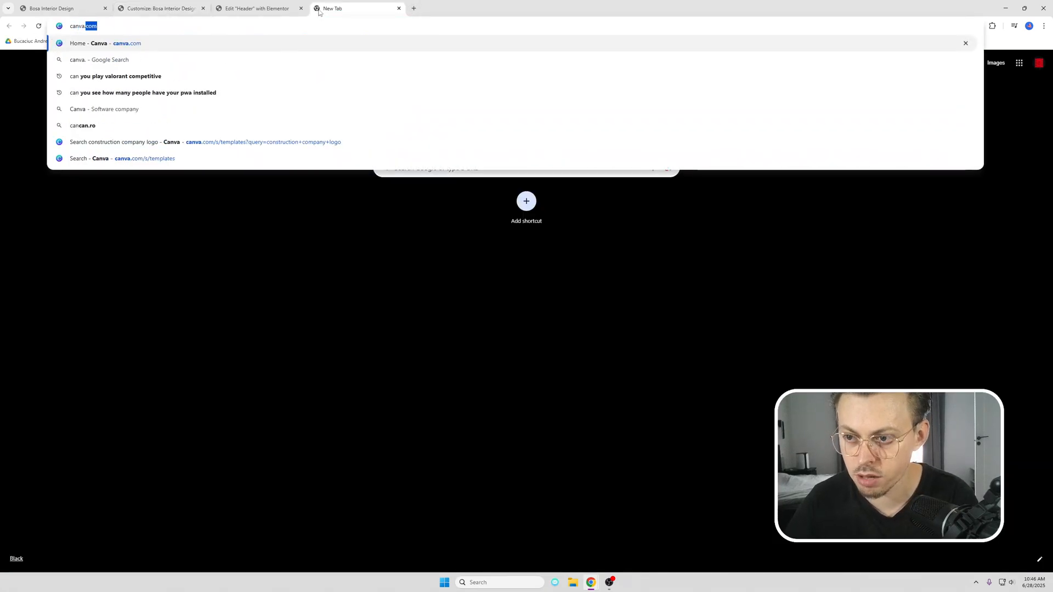
key(Return)
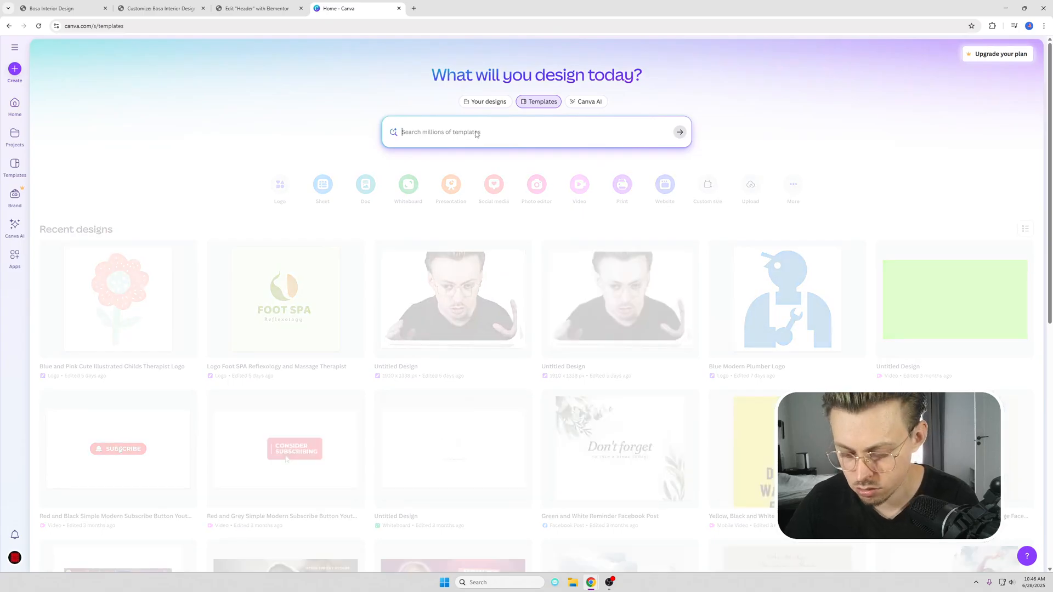
click(476, 132)
text(interior design logo)
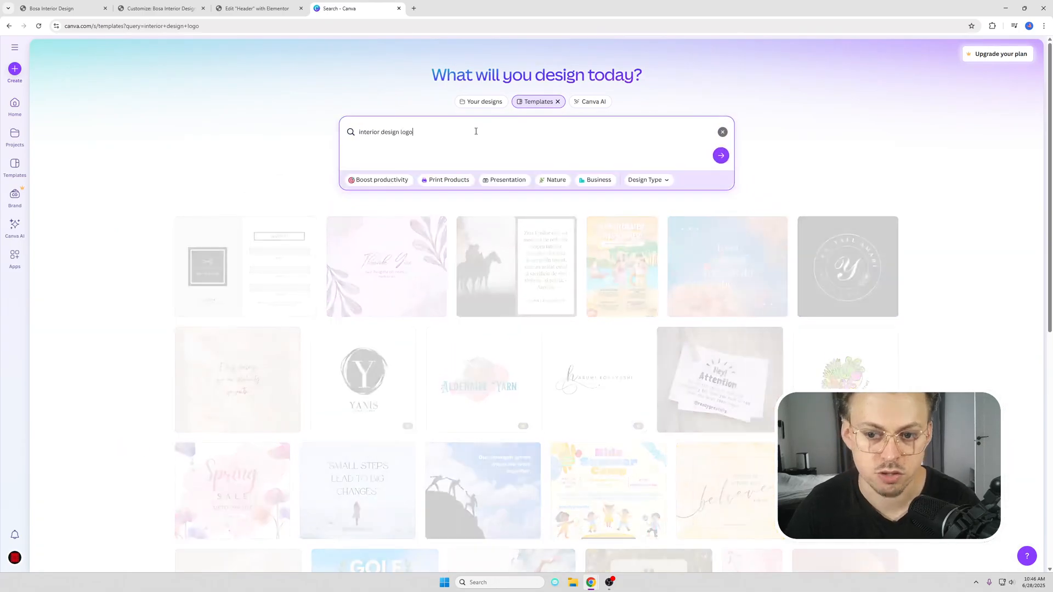
key(Return)
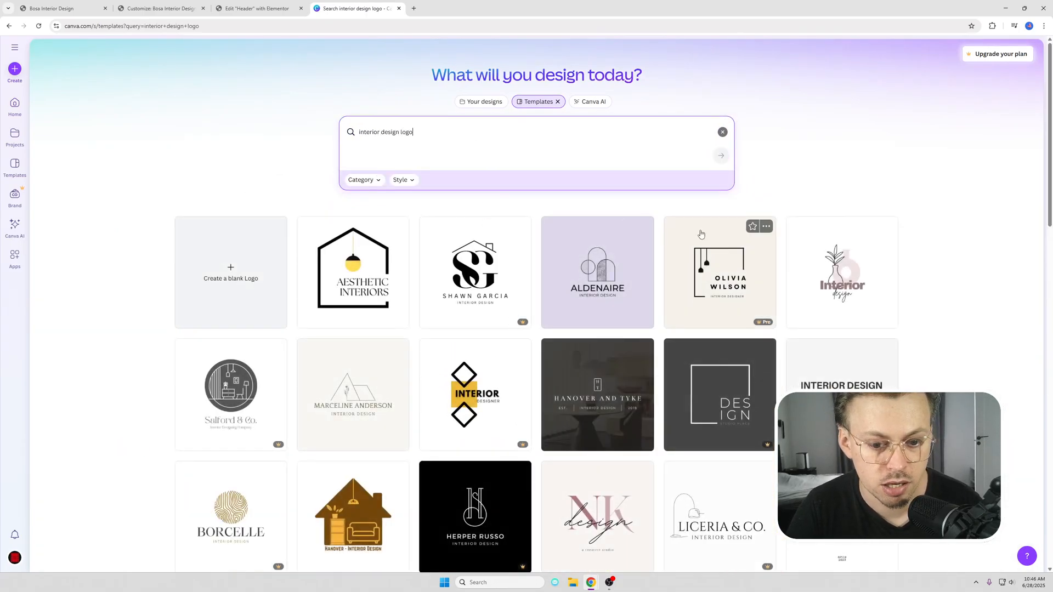
scroll(681, 248, down, 3)
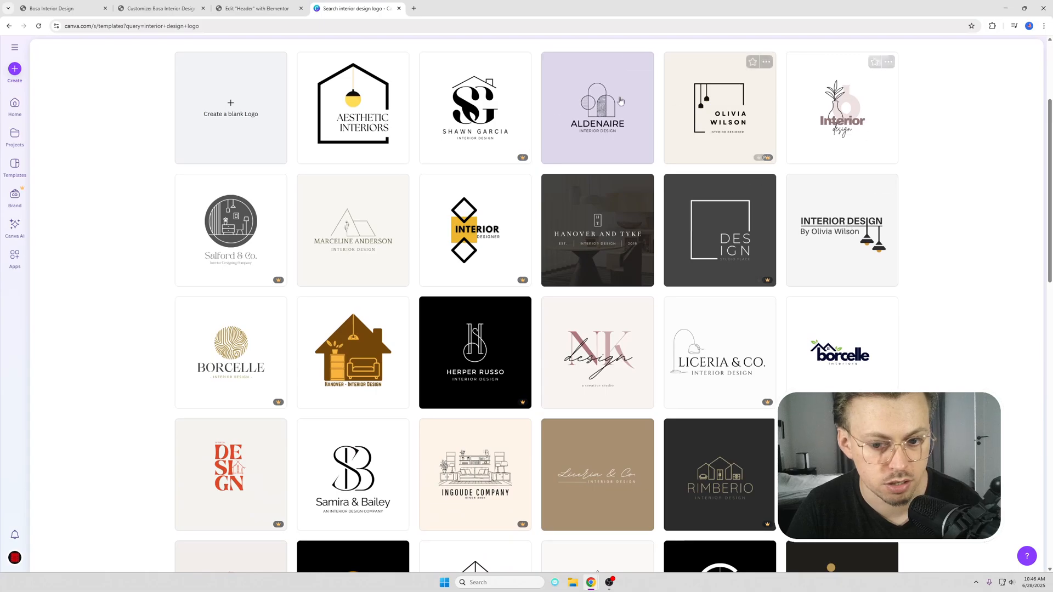
scroll(442, 242, down, 1)
scroll(439, 236, up, 4)
middle_click(348, 13)
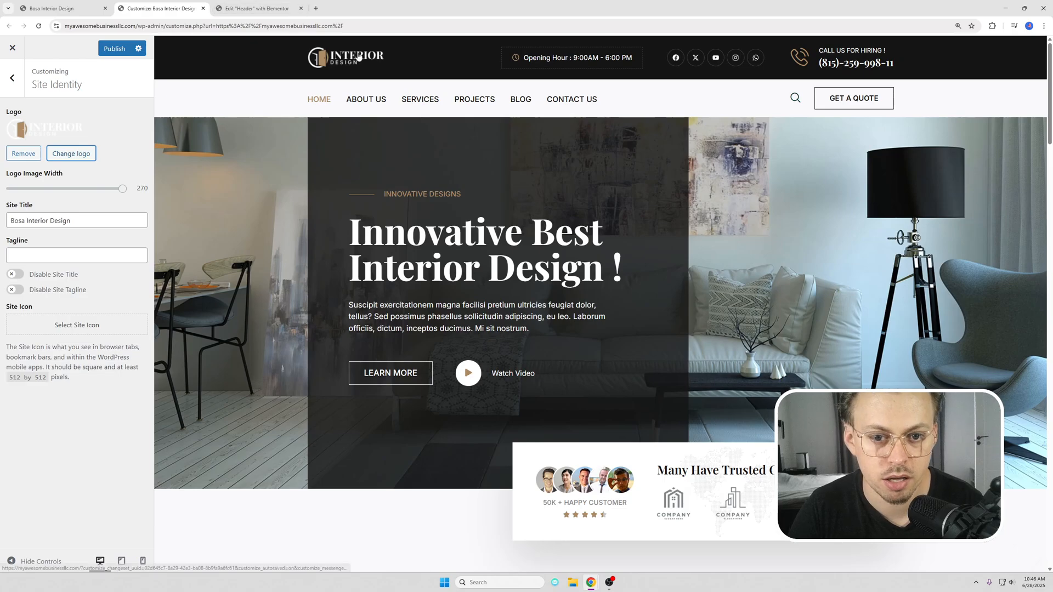
Step: In the Elementor header's social icons, expand the Instagram entry and remove the Whatsapp entry
click(258, 7)
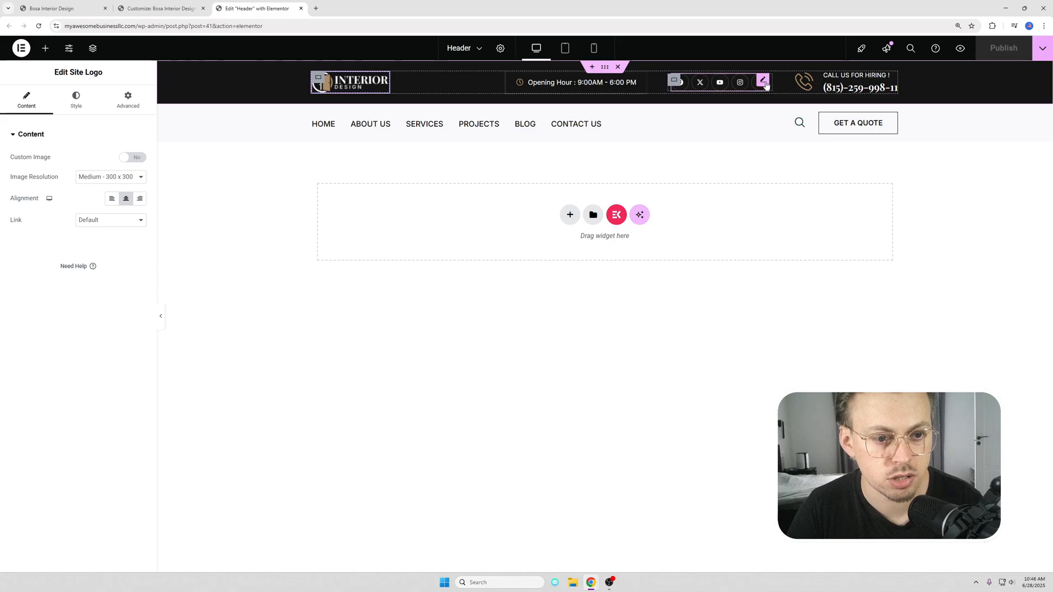
click(765, 81)
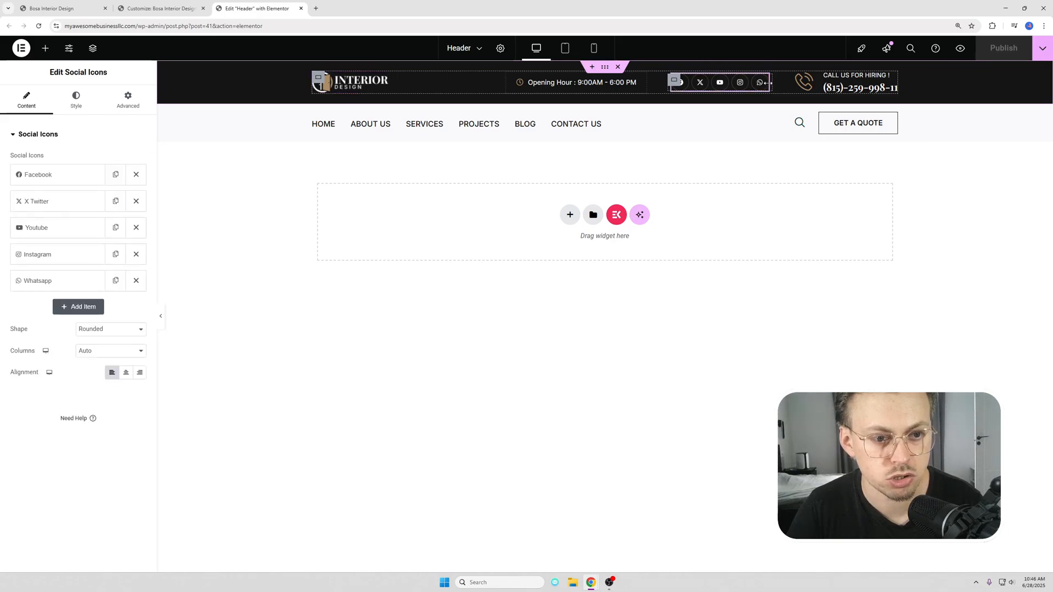
click(59, 255)
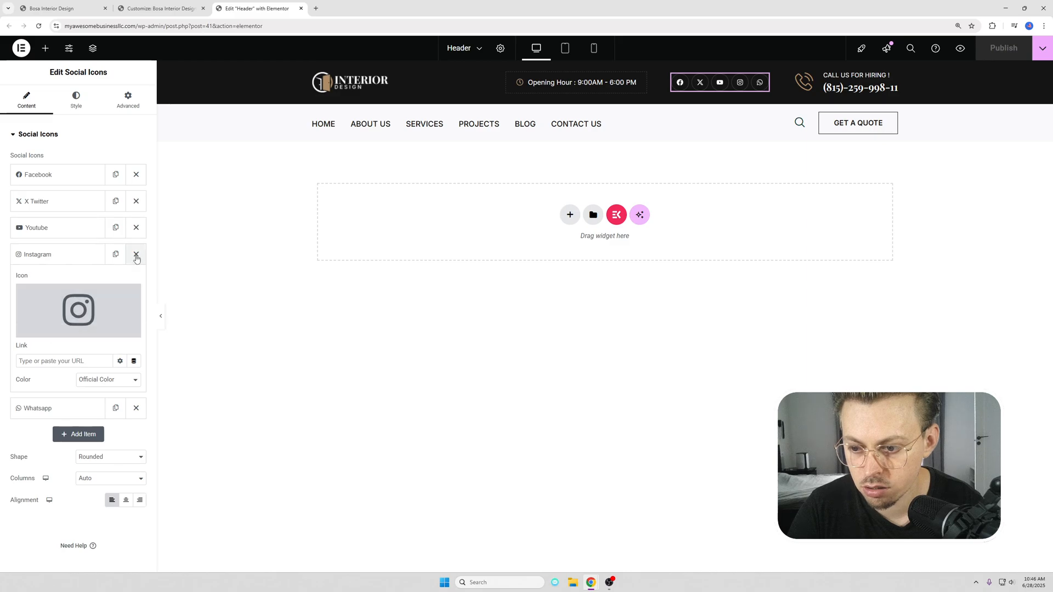
click(137, 409)
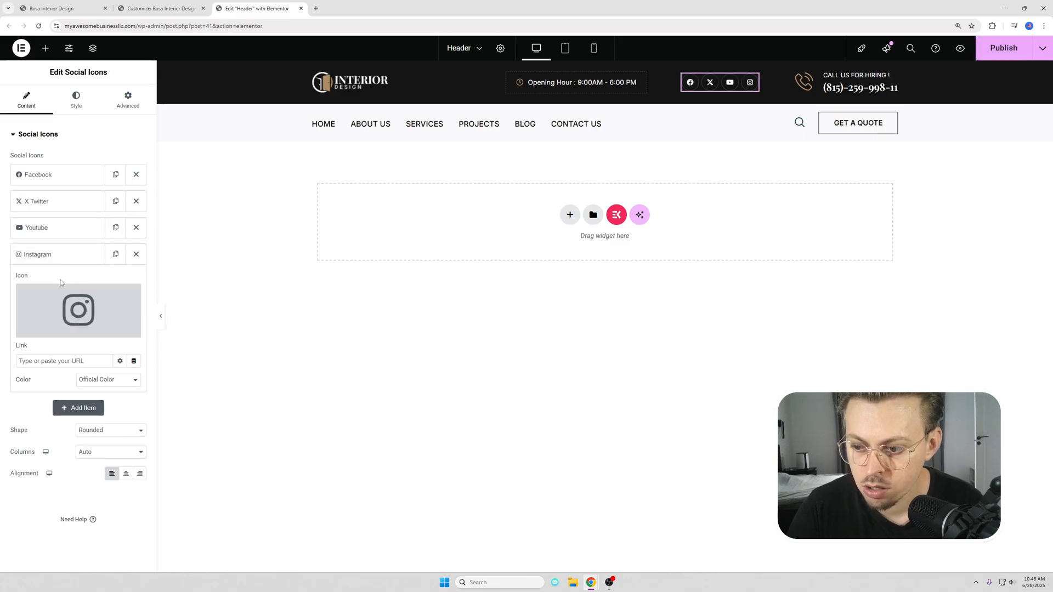
mouse_move(26, 322)
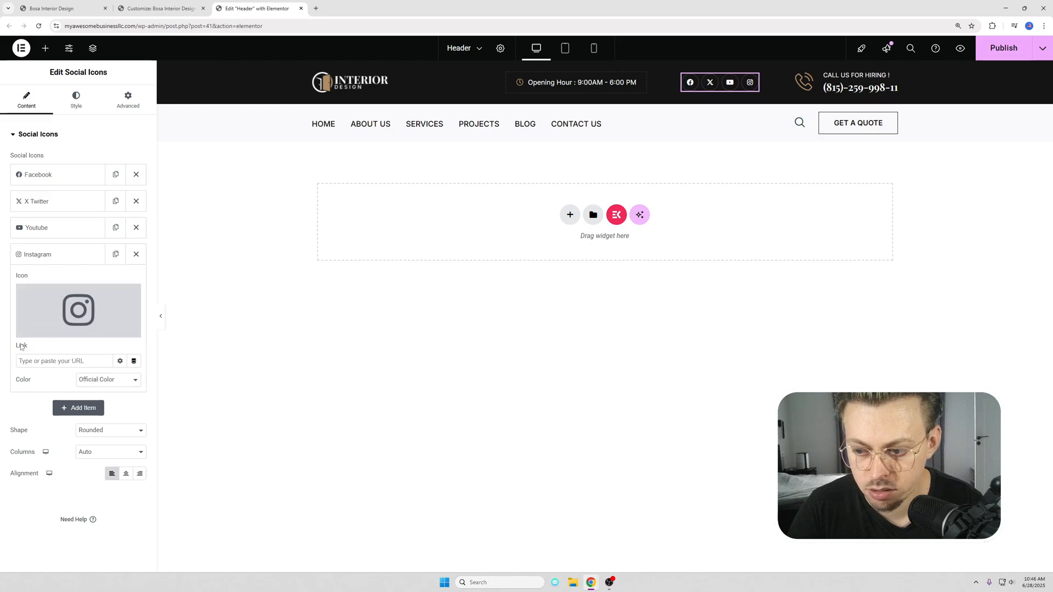
Step: Check the Instagram entry's empty link, collapse the entry and open the header's phone number heading for editing
click(61, 361)
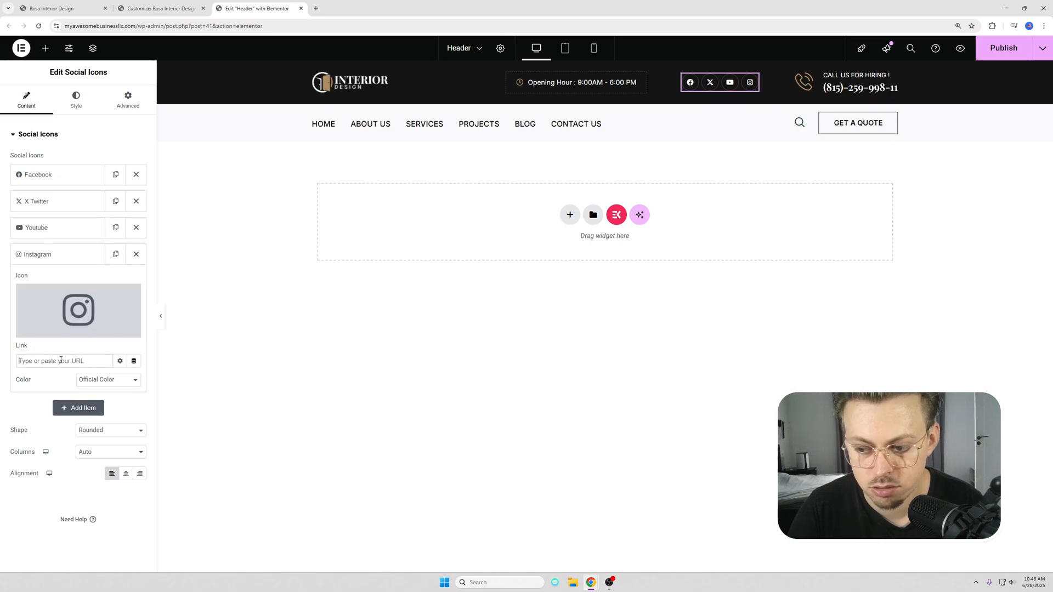
click(71, 254)
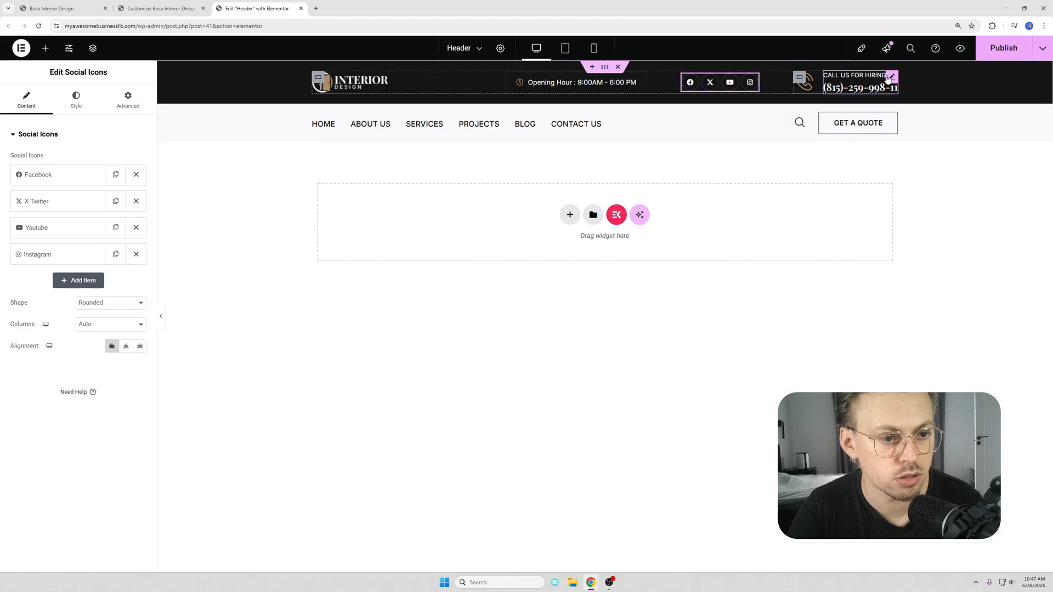
click(840, 85)
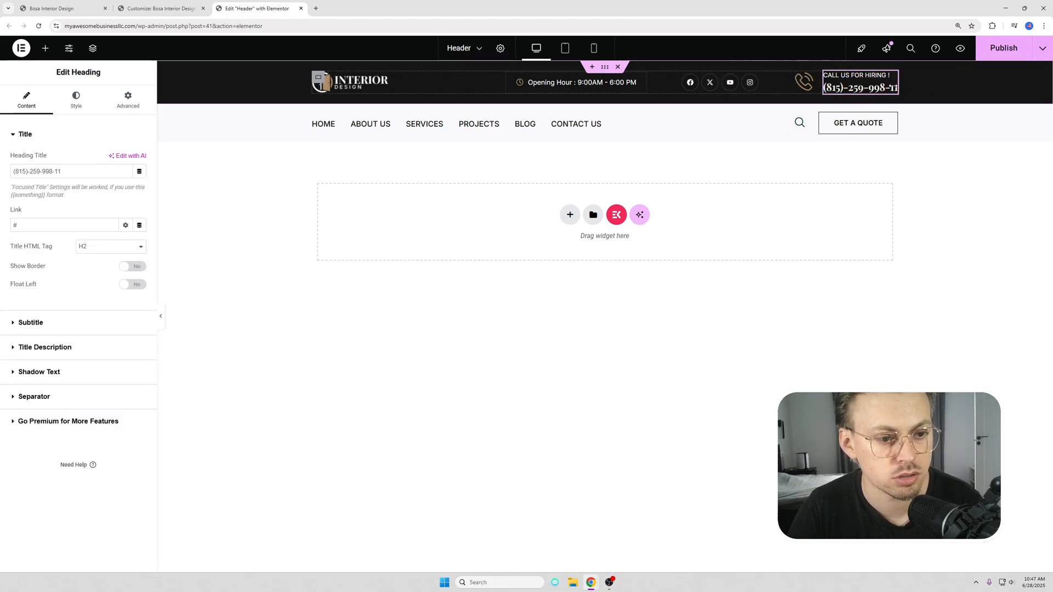
Step: Link the header's Get A Quote button to the address of the site's Contact Us page and publish the header
click(878, 123)
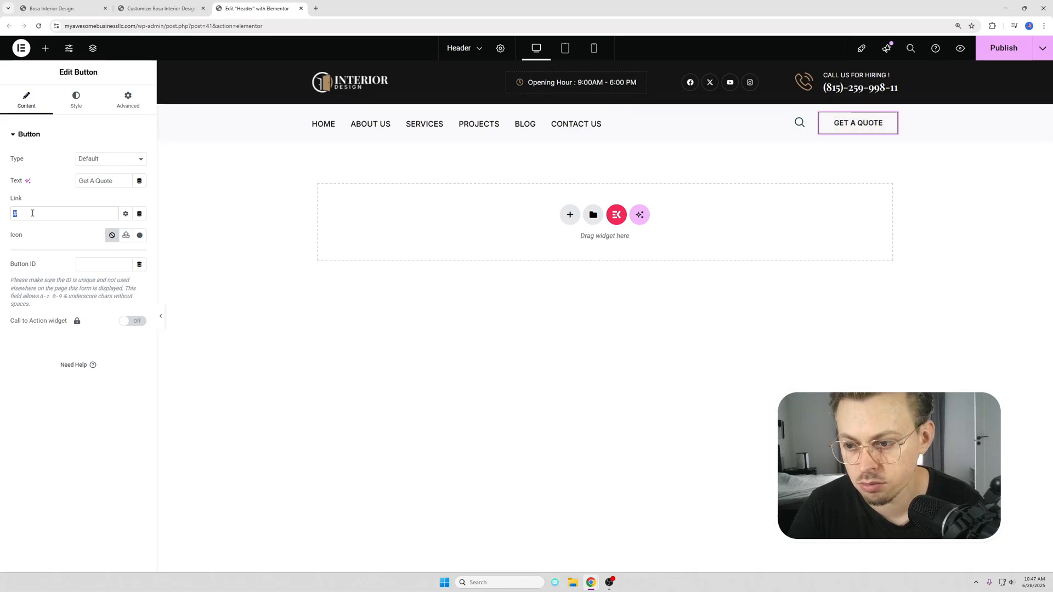
middle_click(344, 83)
click(352, 9)
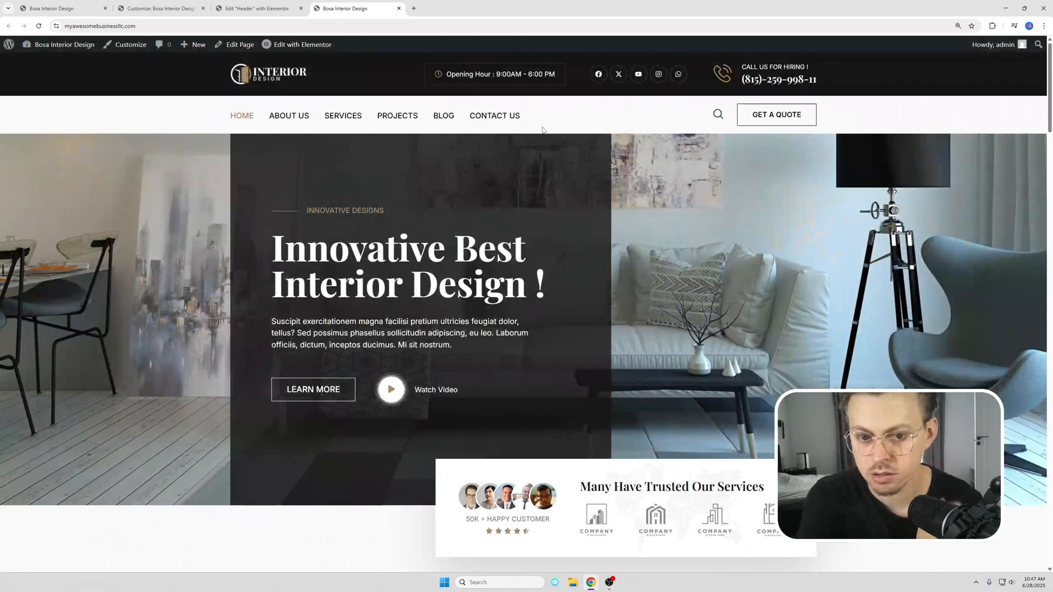
click(489, 113)
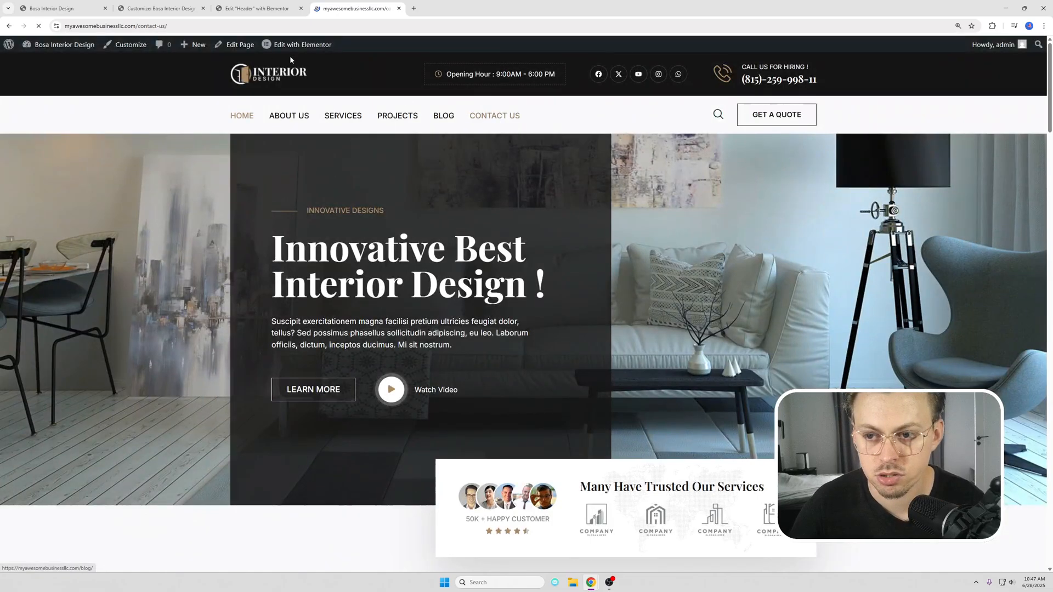
click(241, 28)
key(ctrl+c)
click(247, 9)
double_click(57, 216)
key(ctrl+v)
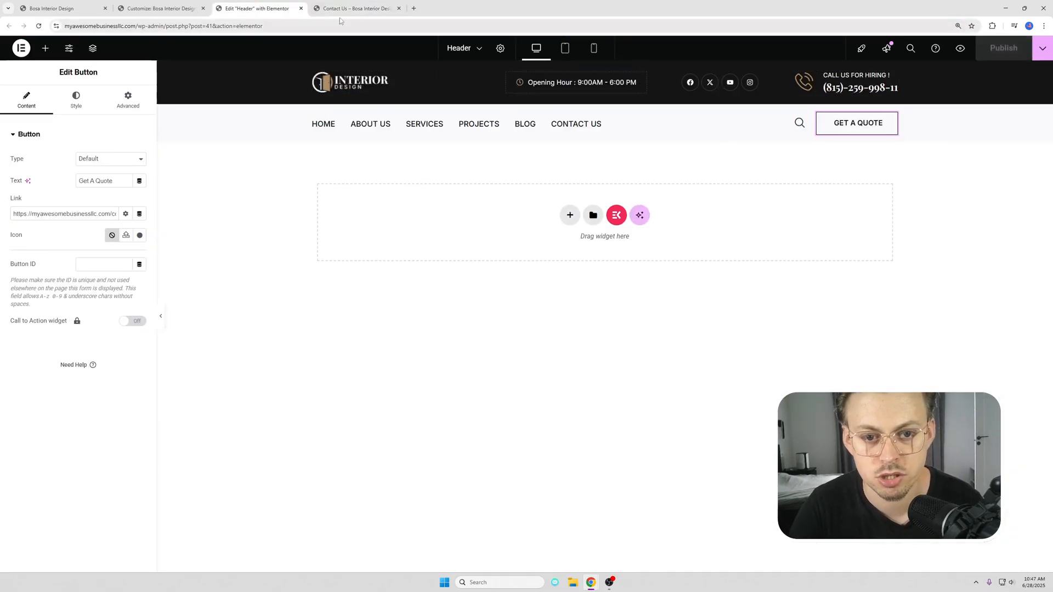
Step: Remove the Blog item from the Header Menu in the theme customizer and publish the change
click(348, 5)
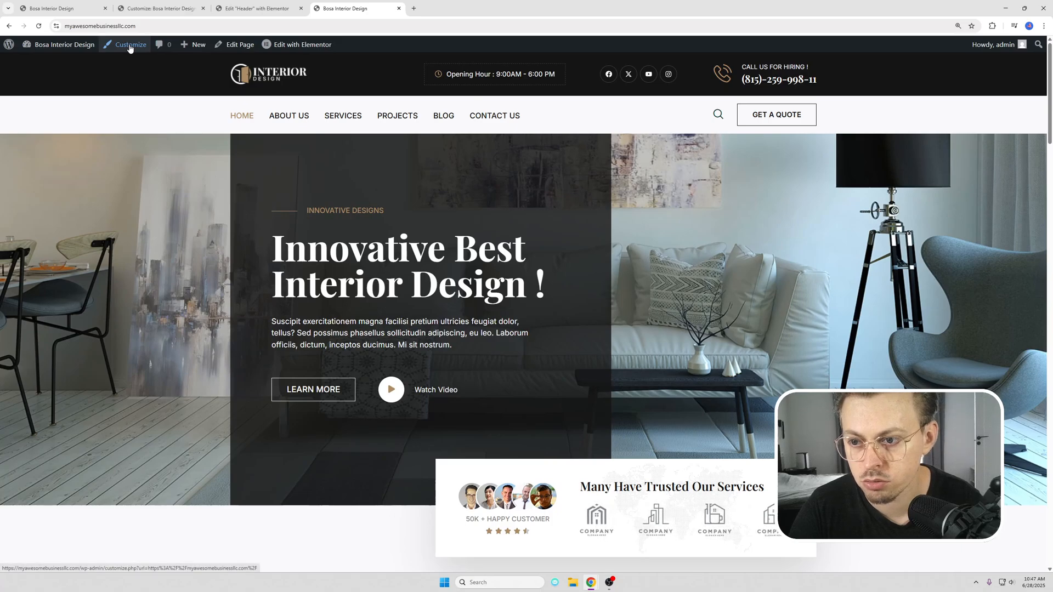
click(130, 46)
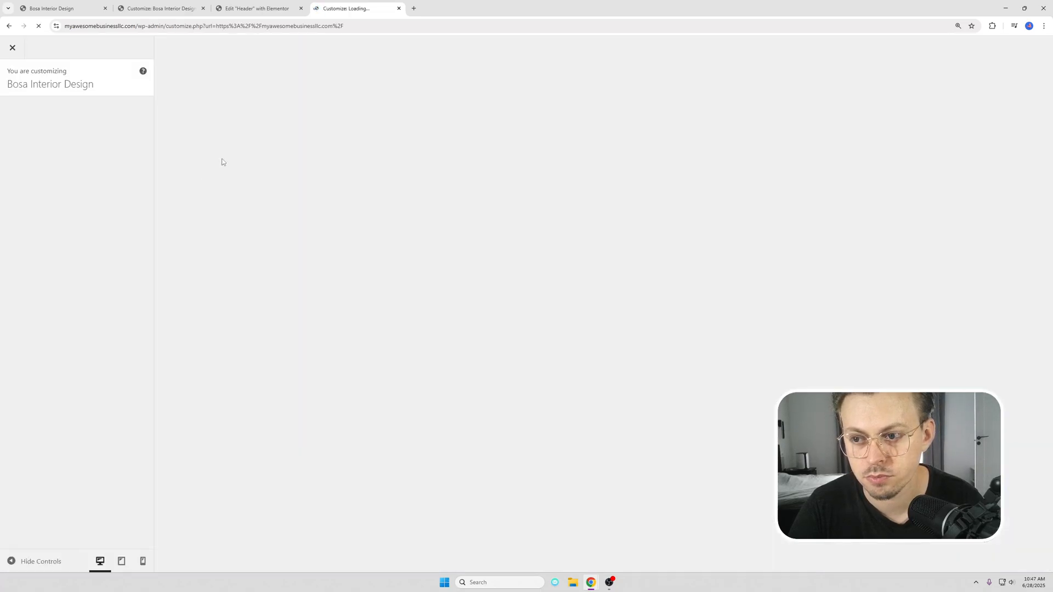
scroll(70, 323, down, 2)
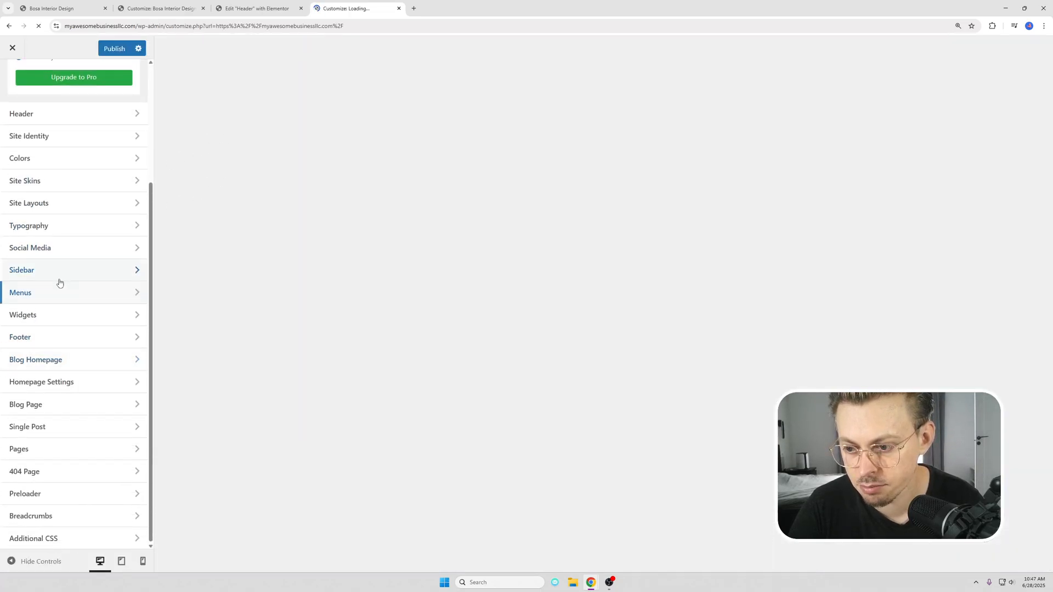
click(70, 291)
click(115, 138)
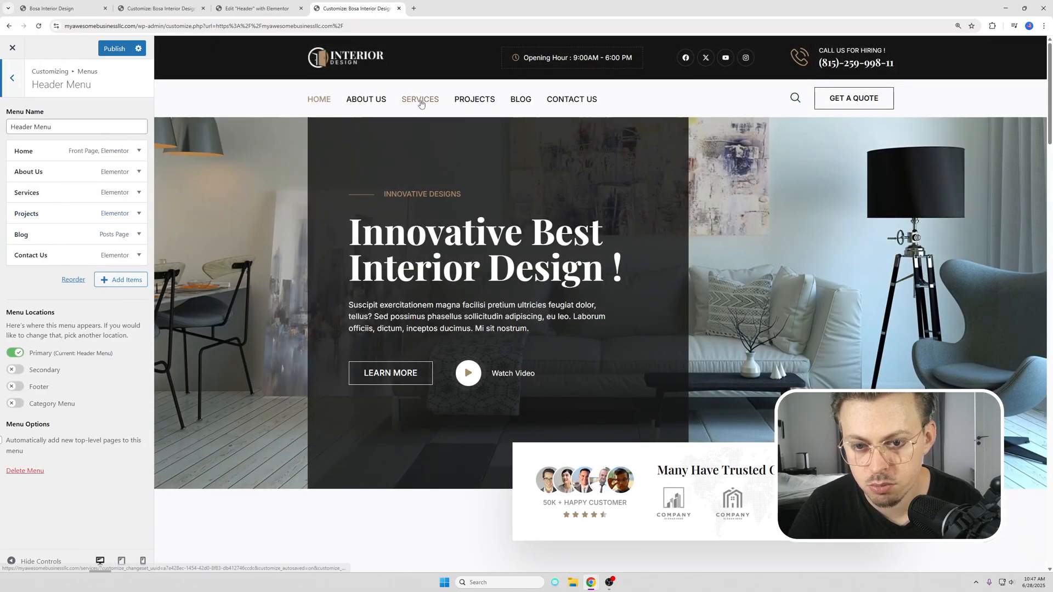
click(139, 234)
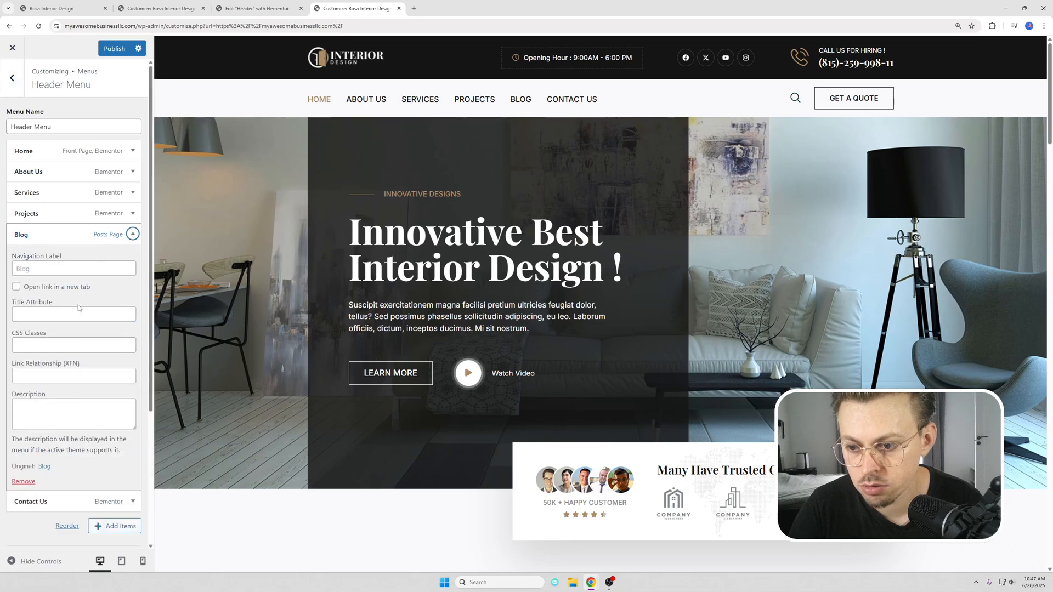
click(23, 481)
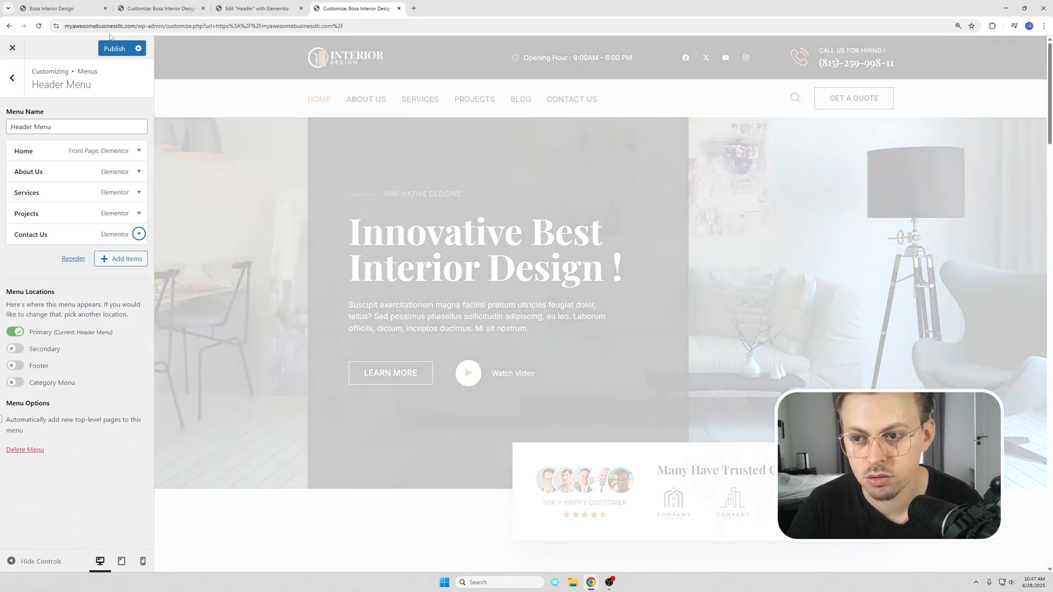
click(109, 49)
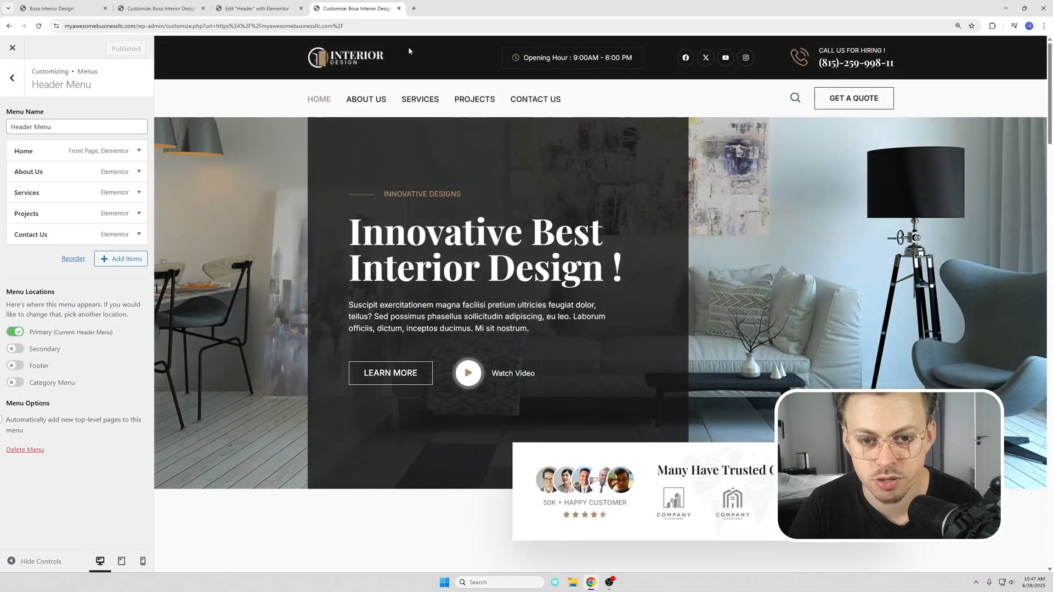
Step: From the live home page, open the site's Footer for editing in Elementor and select its site logo
drag(136, 26, 367, 32)
key(BackSpace)
key(Return)
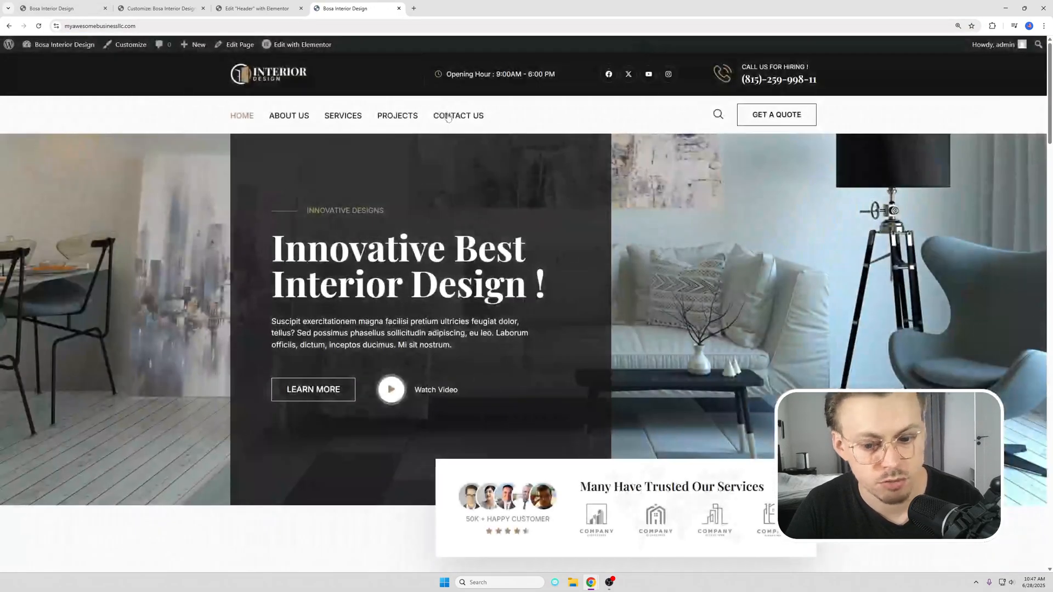
scroll(448, 118, down, 20)
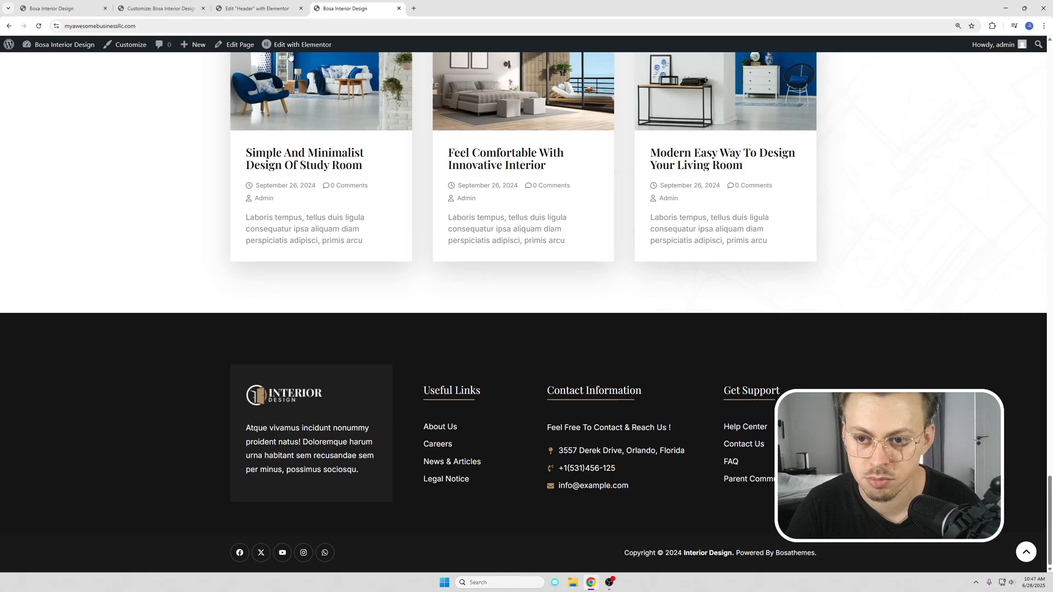
click(277, 63)
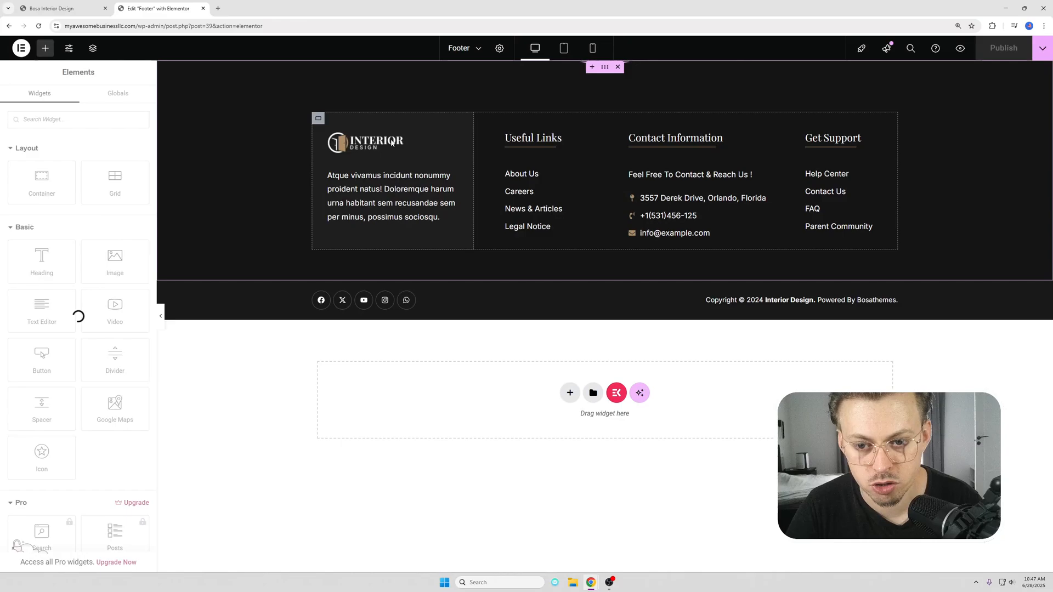
click(391, 143)
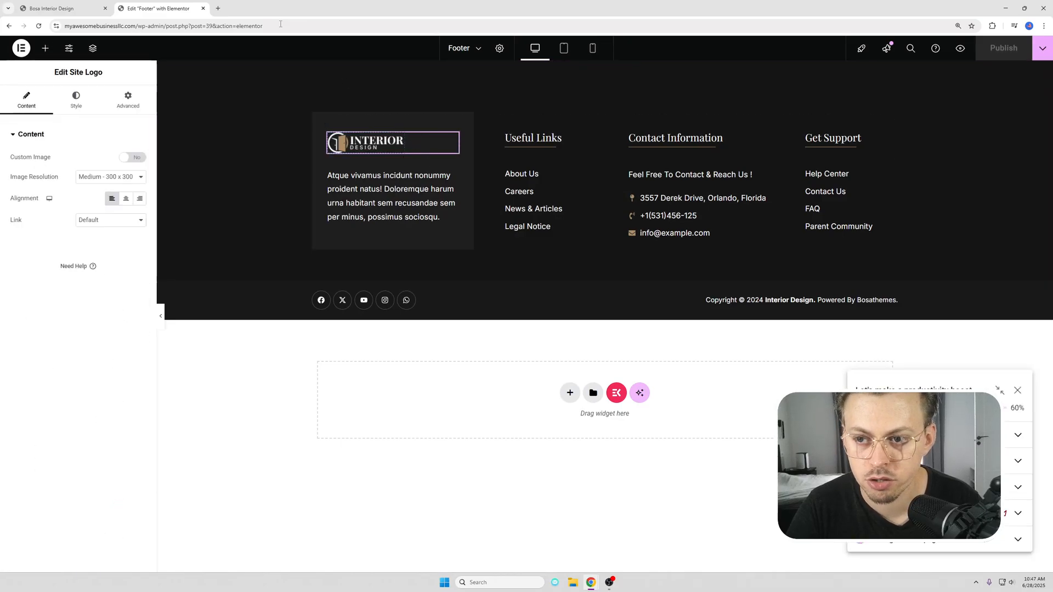
click(52, 8)
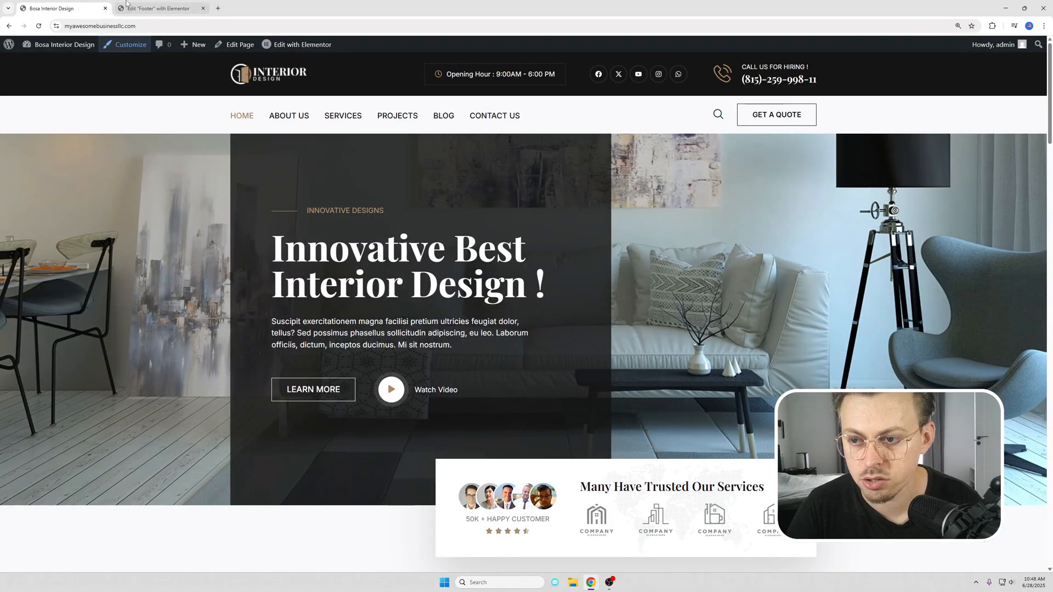
click(158, 8)
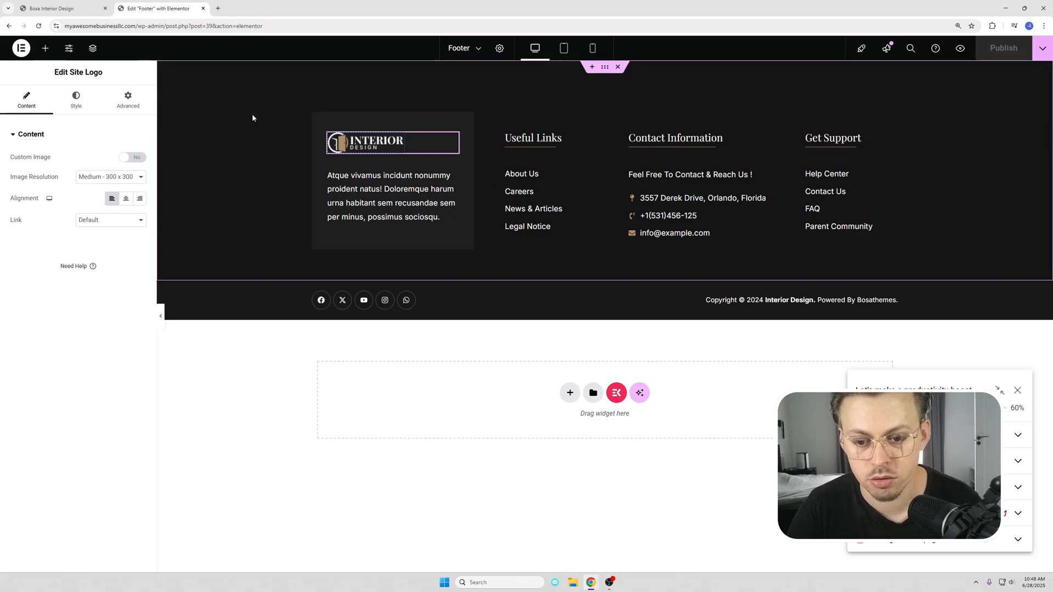
Step: Dismiss the checklist popup and delete "per minus, possimus sociosqu" from the footer's description text
click(1019, 390)
click(396, 215)
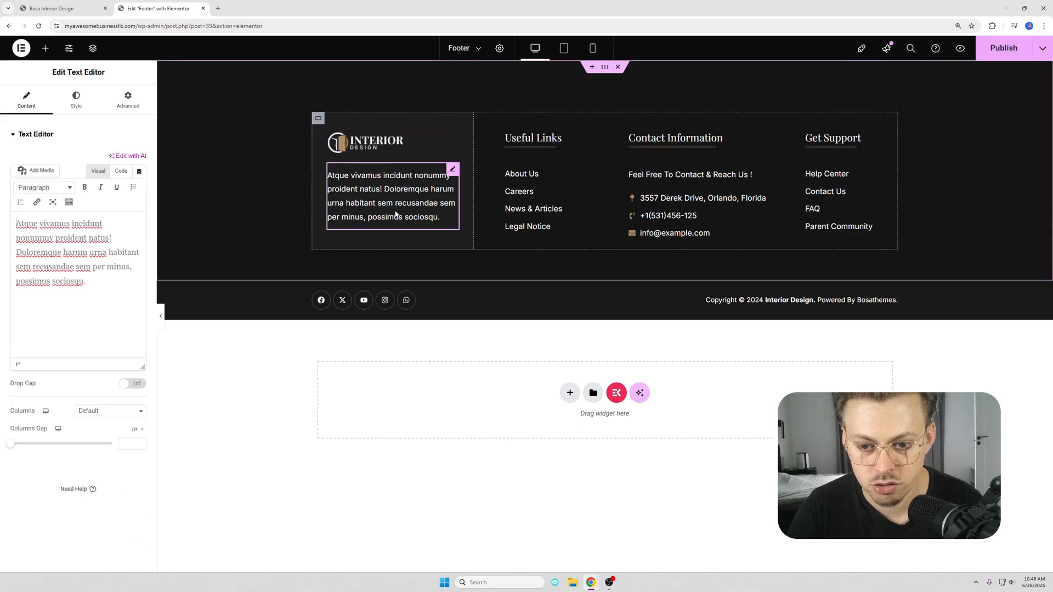
drag(93, 267, 106, 284)
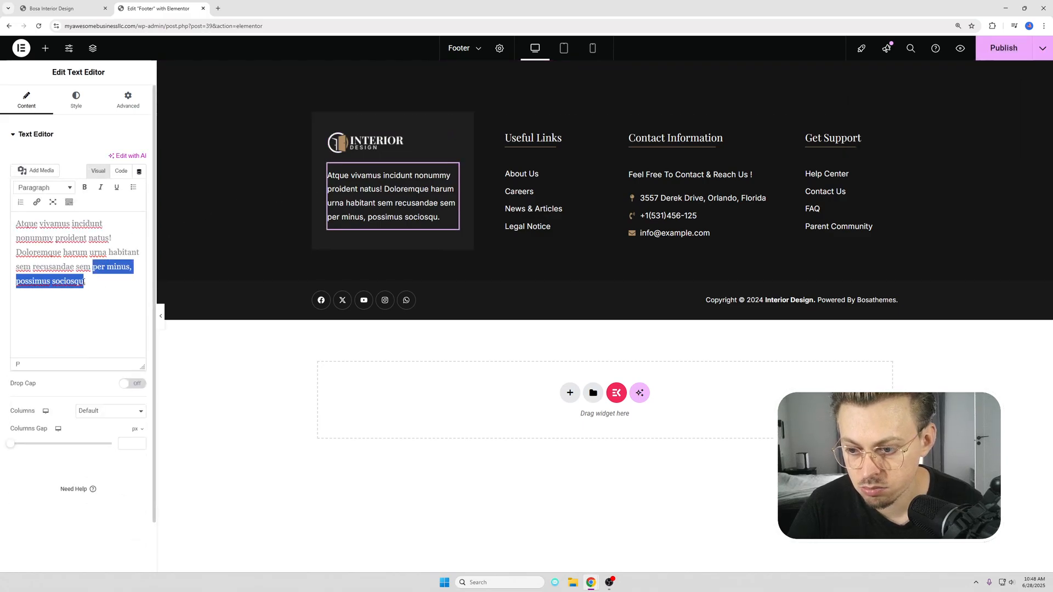
key(BackSpace)
key(BackSpace)
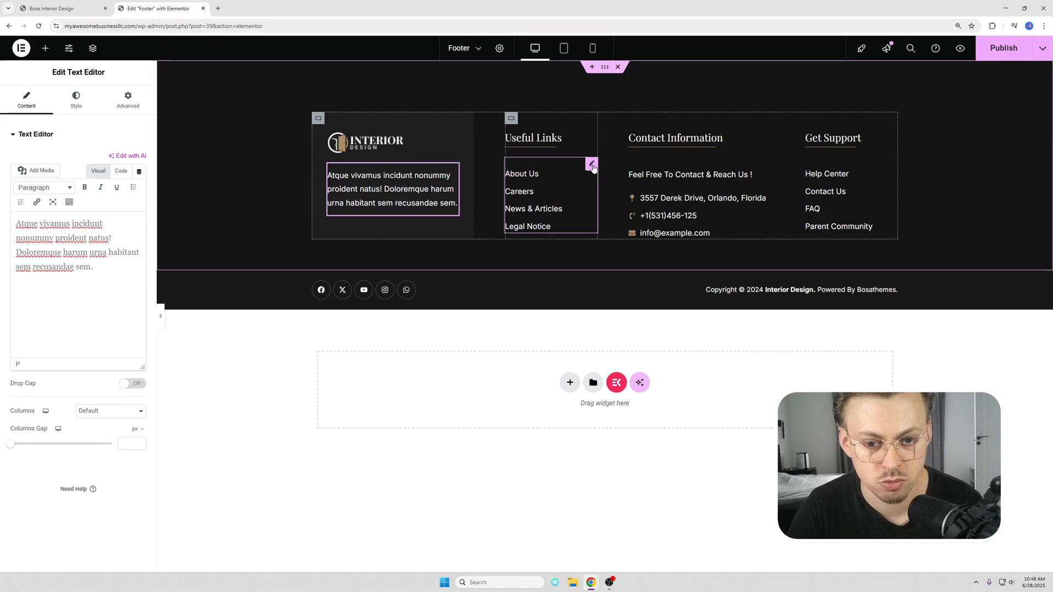
Step: Inspect the footer's Useful Links list with its News & Articles entry, the contact details list and the Get Support heading
click(592, 165)
click(55, 250)
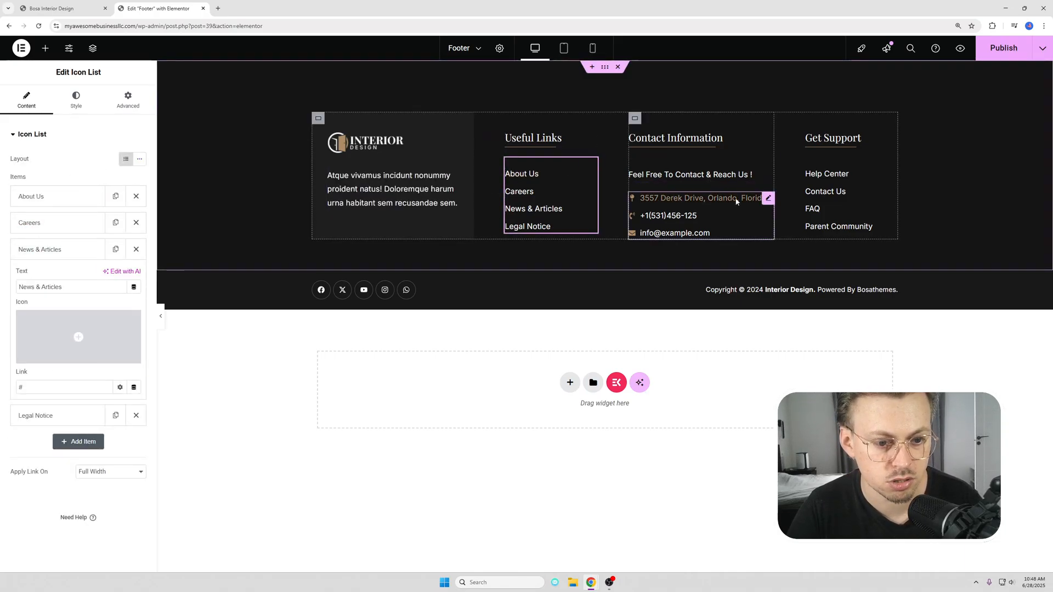
click(768, 199)
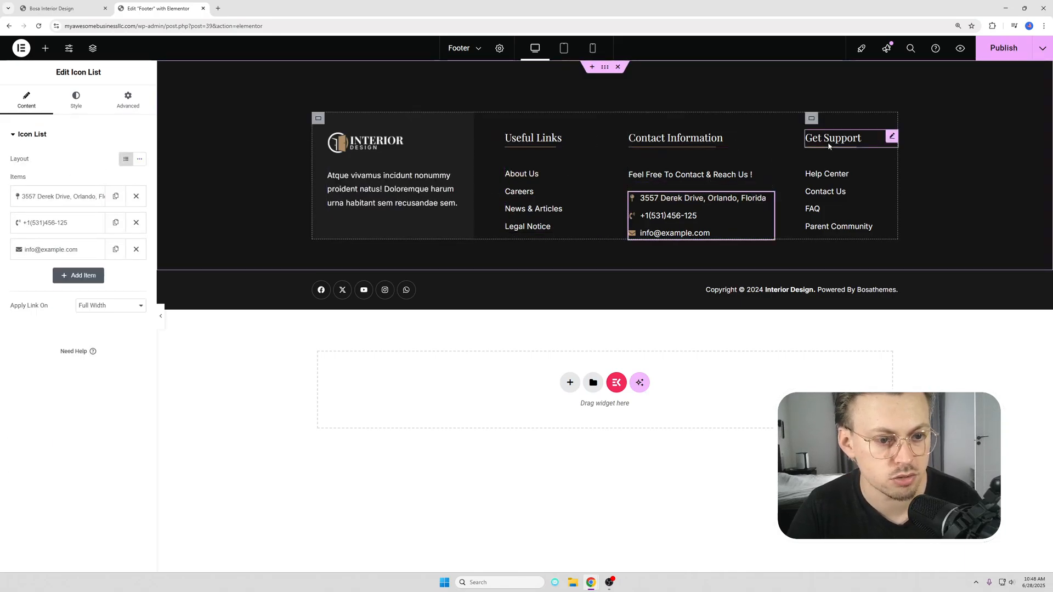
click(893, 138)
Step: Remove "Powered By Bosathemes." from the footer's copyright text and publish the footer
click(867, 289)
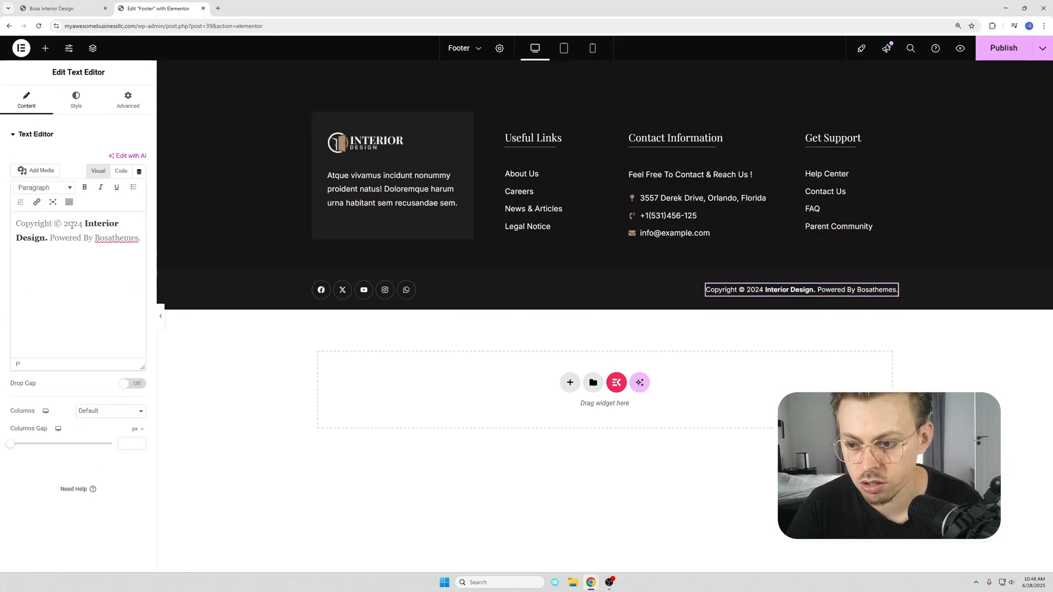
drag(128, 242, 141, 238)
key(BackSpace)
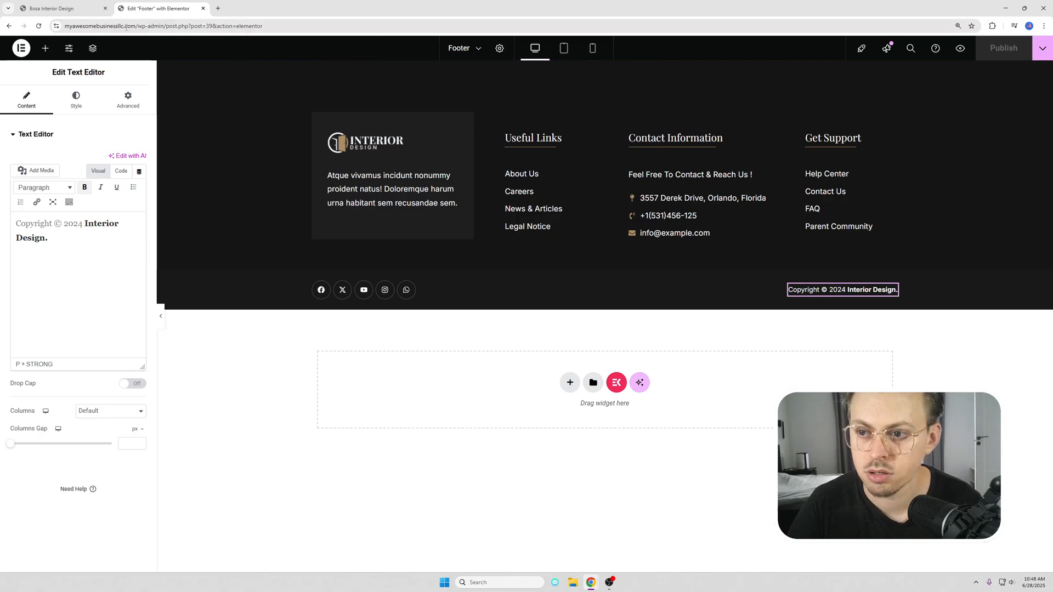
Step: Load the site's live home page and review it from the header down to the footer
drag(137, 26, 362, 28)
key(BackSpace)
key(Return)
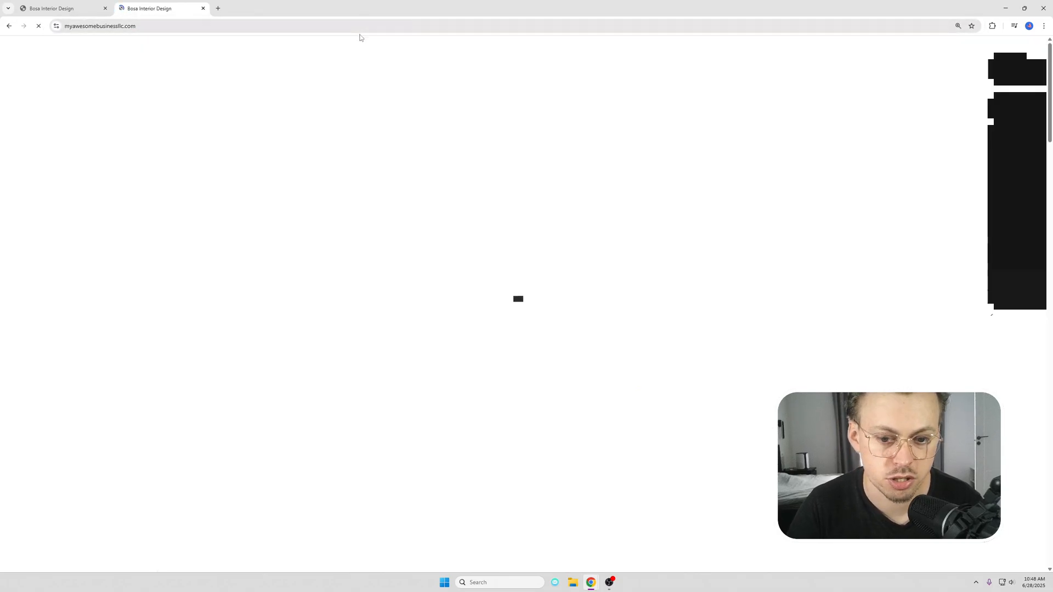
scroll(338, 146, down, 5)
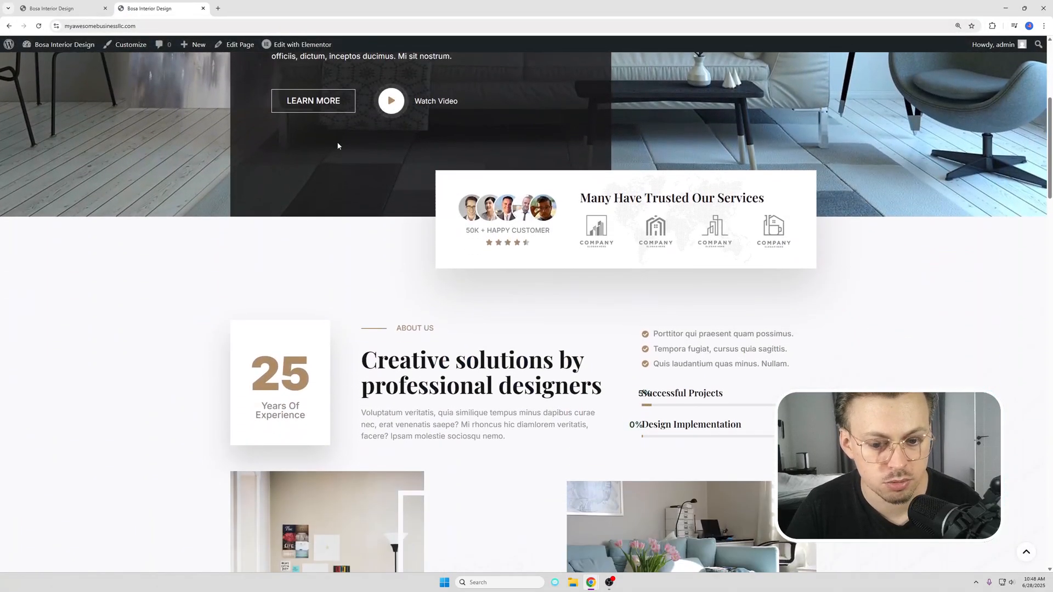
scroll(338, 146, down, 15)
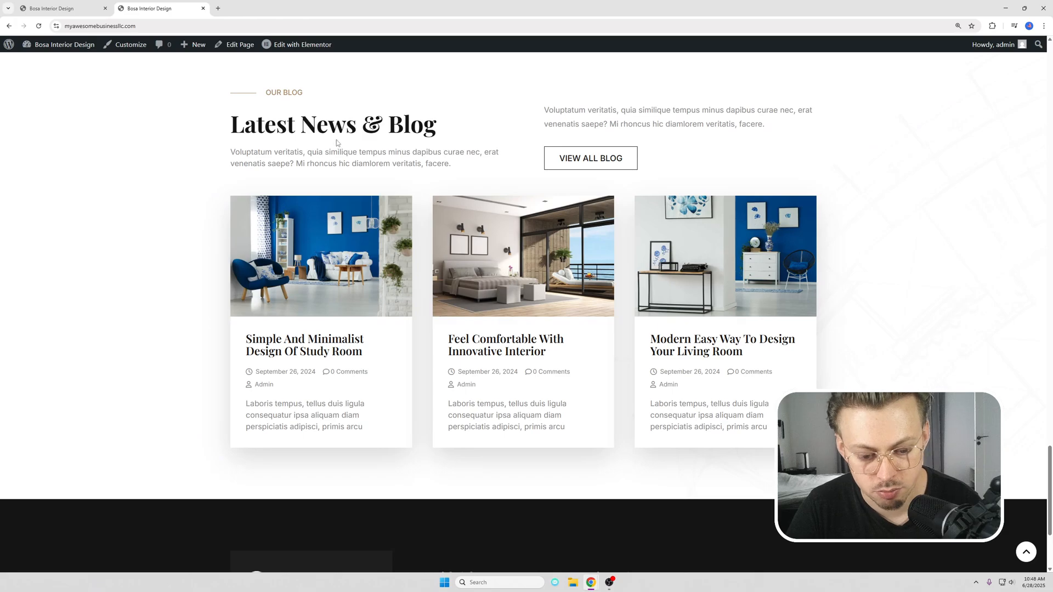
scroll(337, 142, down, 5)
scroll(527, 148, up, 20)
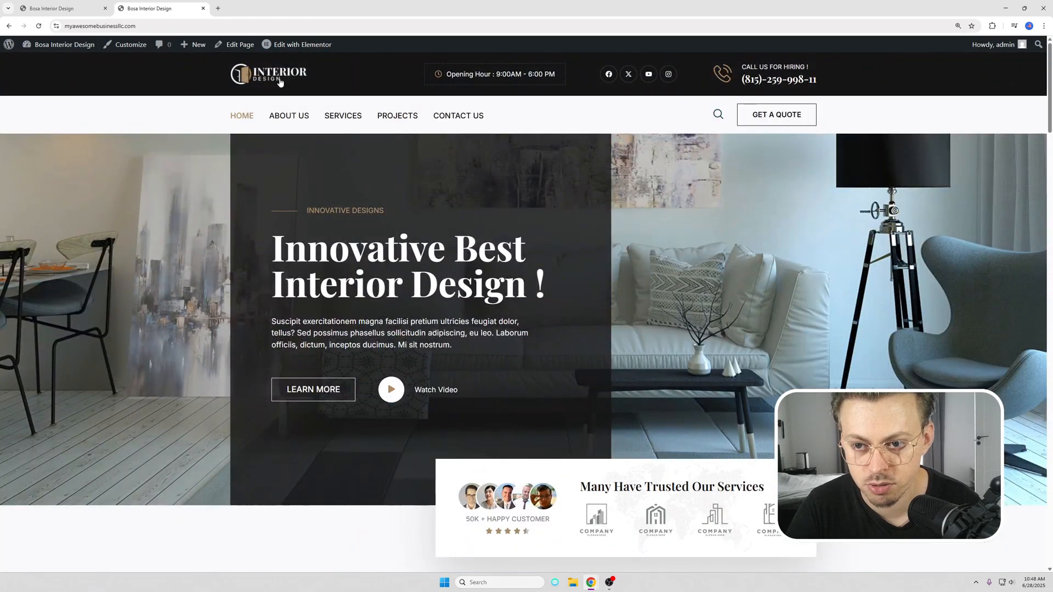
Step: Open the home page for editing in Elementor
mouse_move(282, 51)
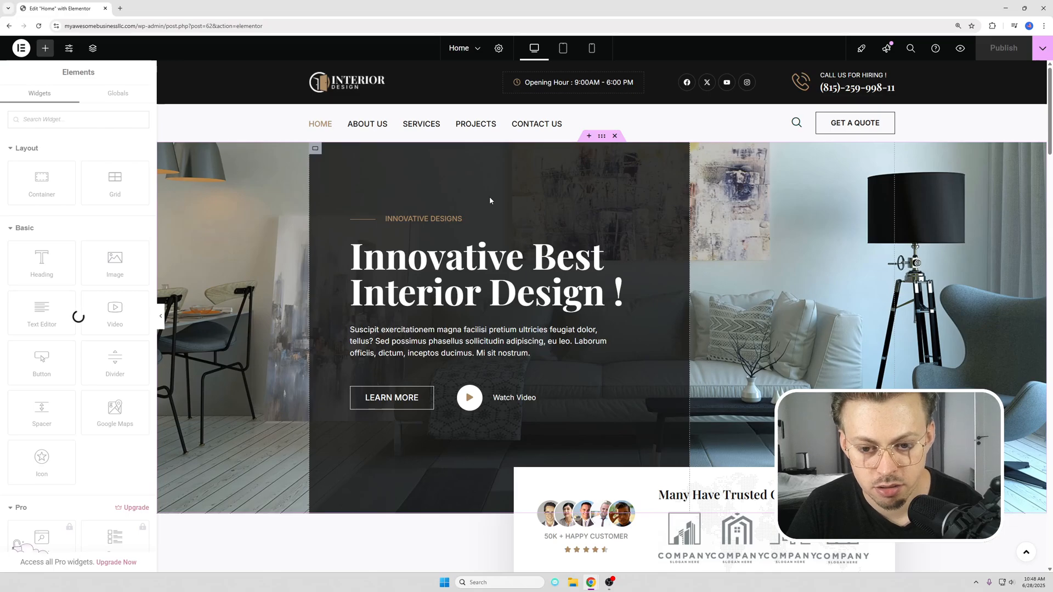
scroll(549, 204, down, 3)
scroll(581, 215, up, 2)
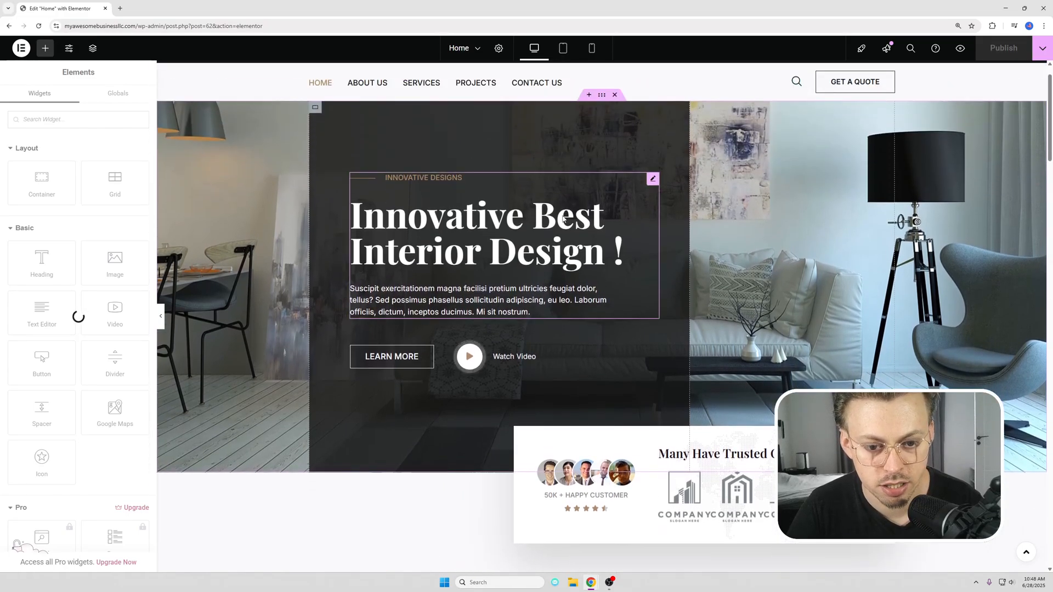
Step: Examine the content and title style settings of the hero heading "Innovative Best Interior Design !", including its color picker
click(653, 180)
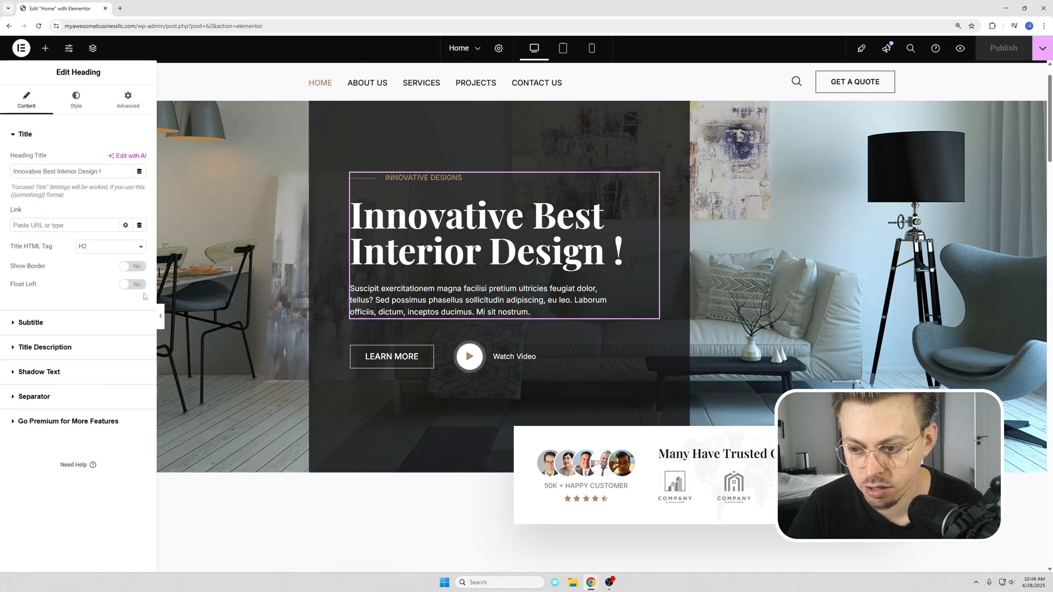
click(72, 103)
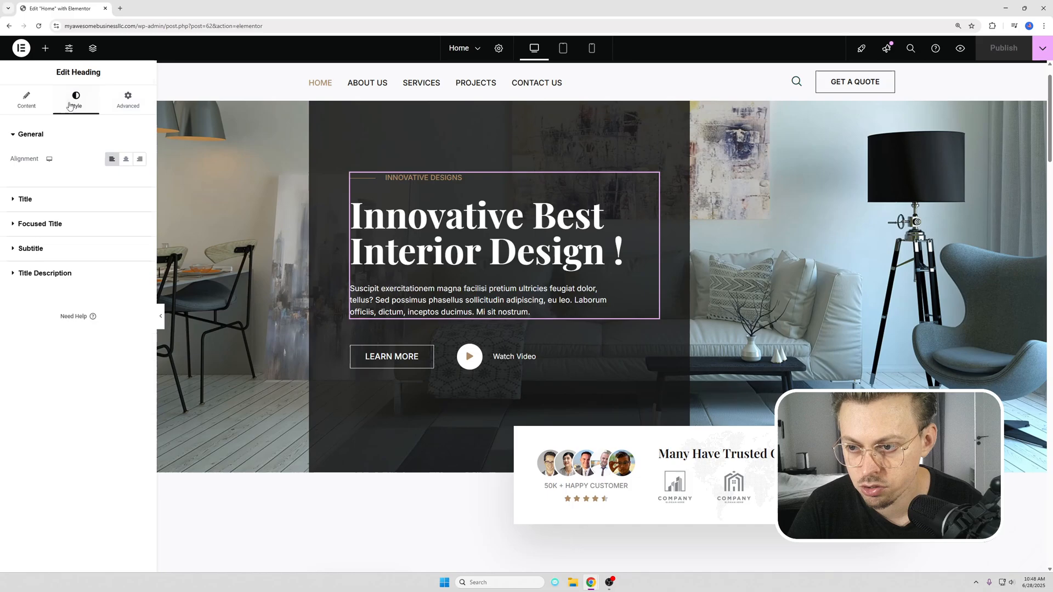
click(57, 201)
click(140, 205)
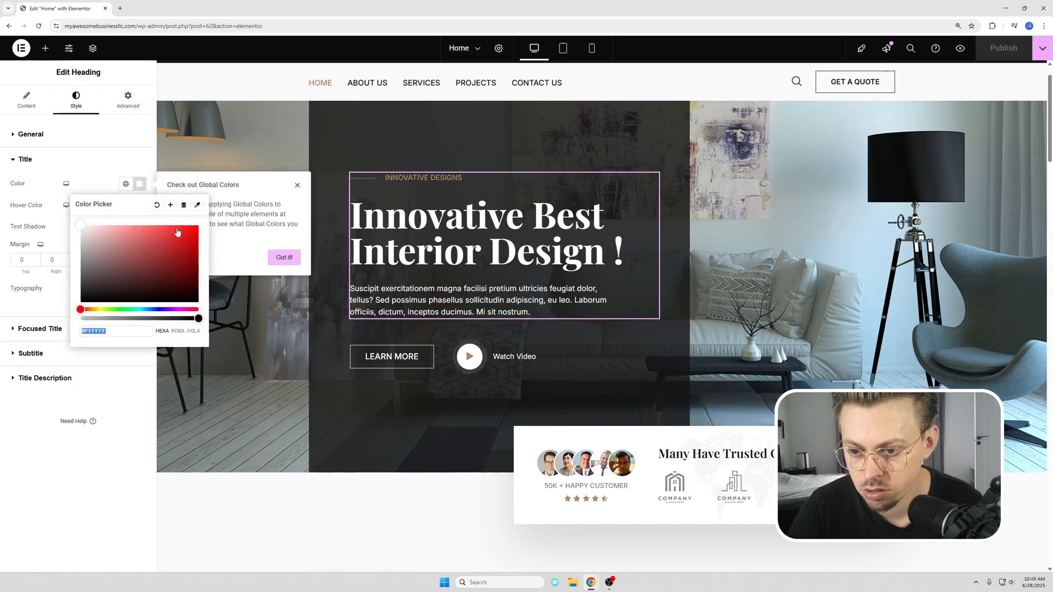
click(228, 300)
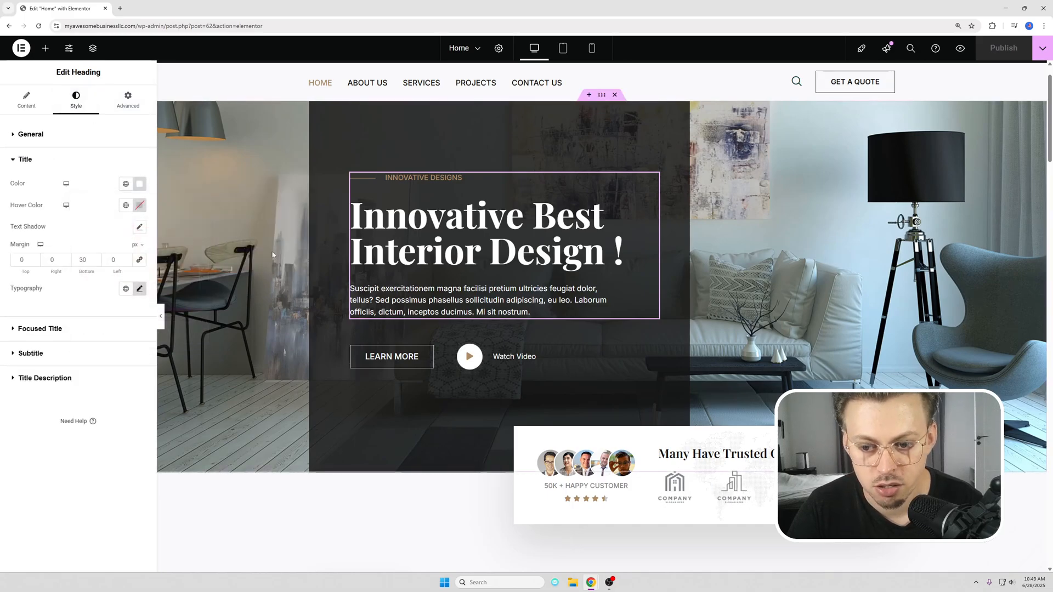
Step: Look through the hero's inner container settings, covering its background, overlay, border and layout options
right_click(743, 151)
click(760, 159)
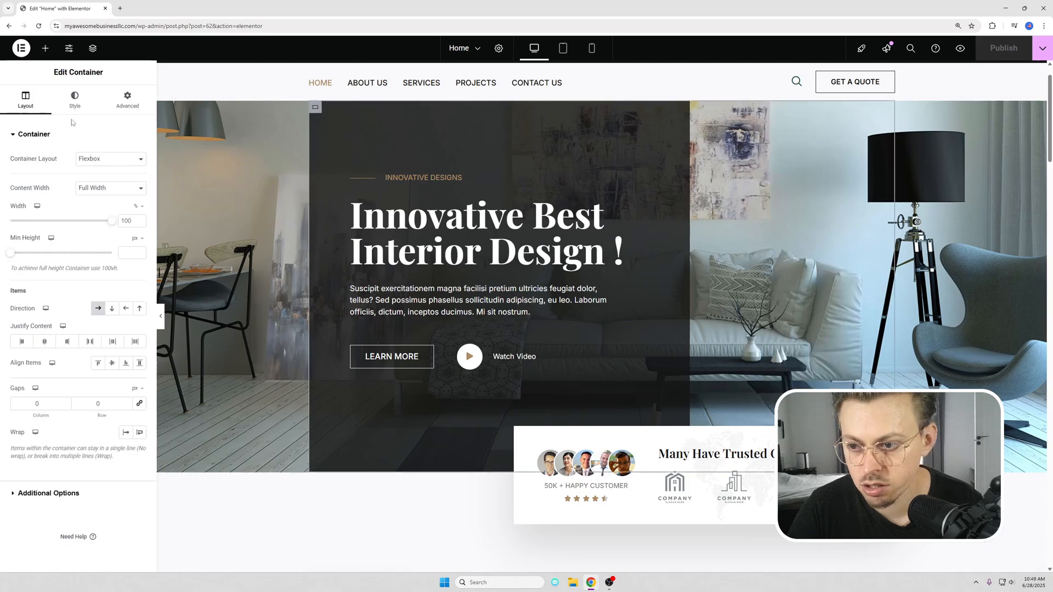
click(75, 99)
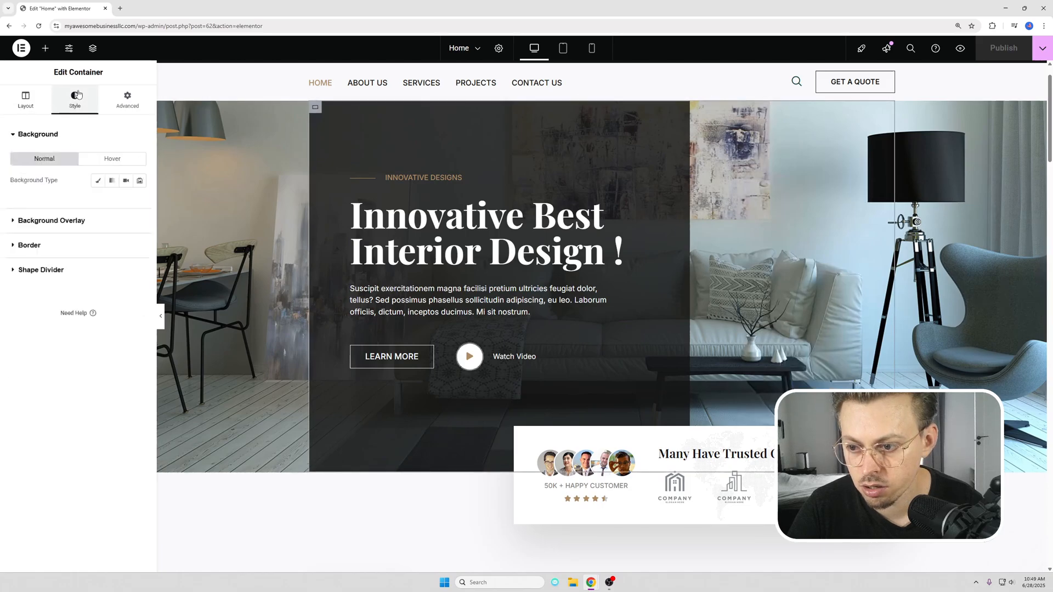
click(21, 221)
click(22, 245)
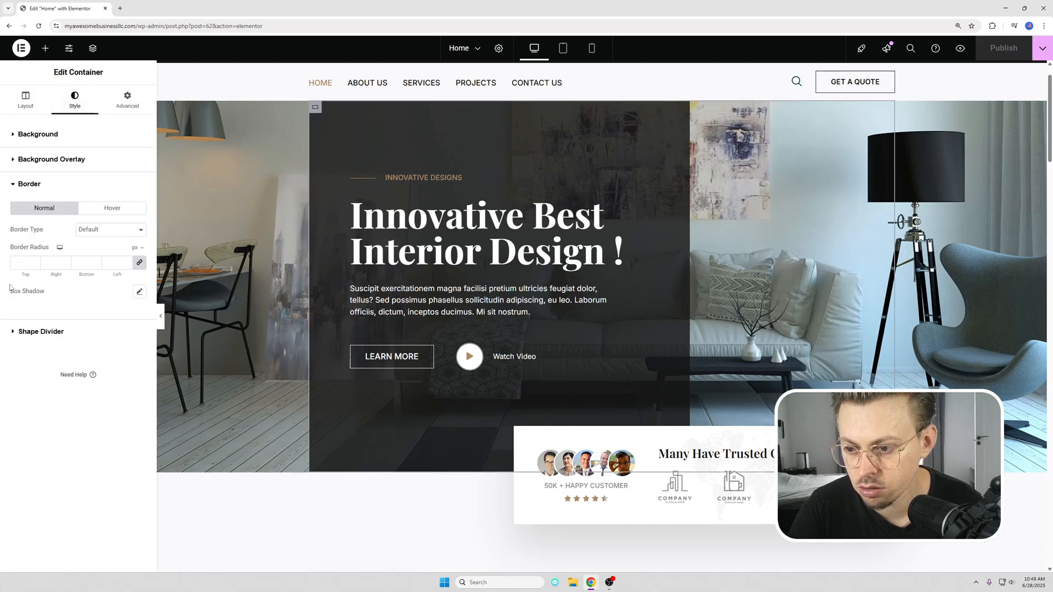
click(11, 134)
click(17, 104)
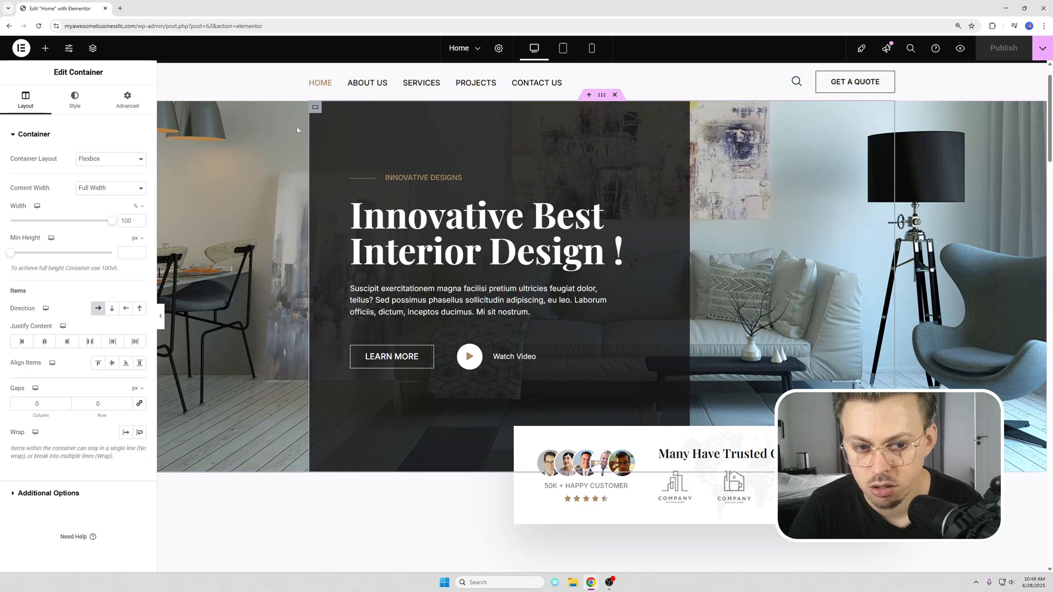
Step: Inspect the hero banner container's background image and the media chooser for replacing it, without changing the picture
right_click(825, 136)
right_click(914, 114)
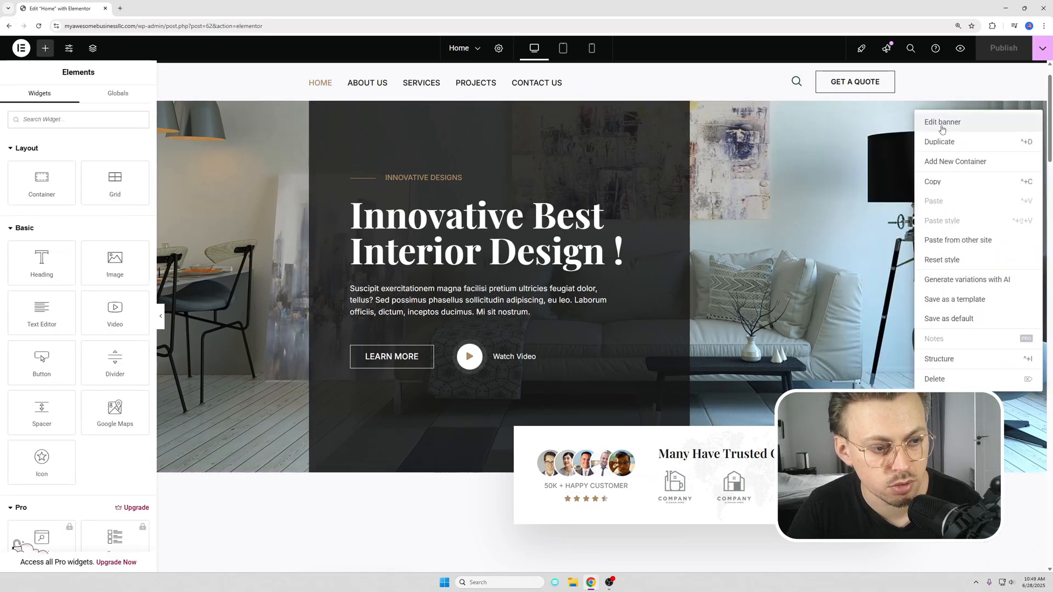
click(957, 120)
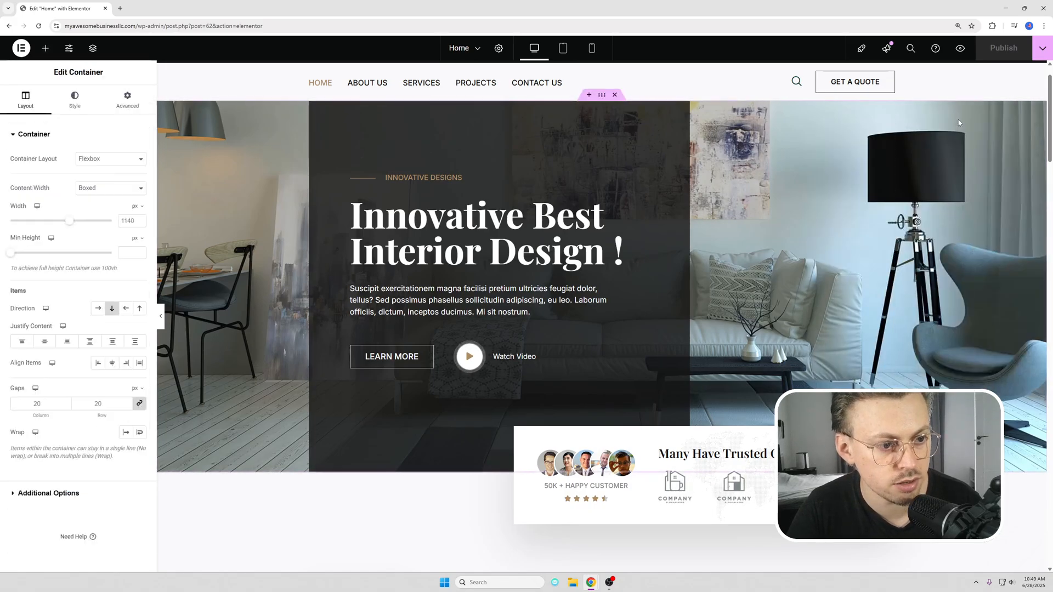
click(77, 102)
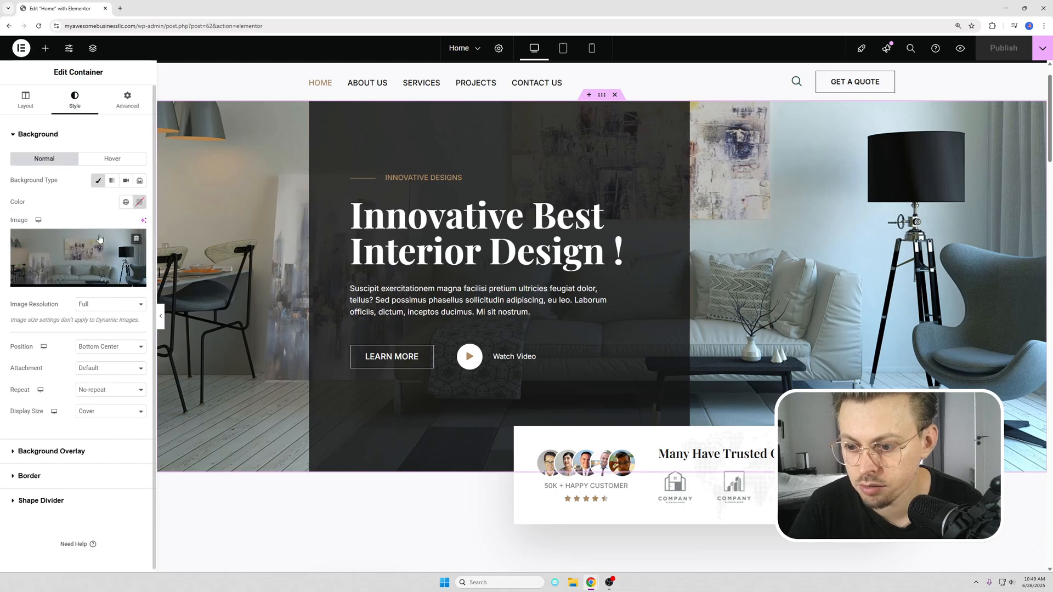
click(99, 259)
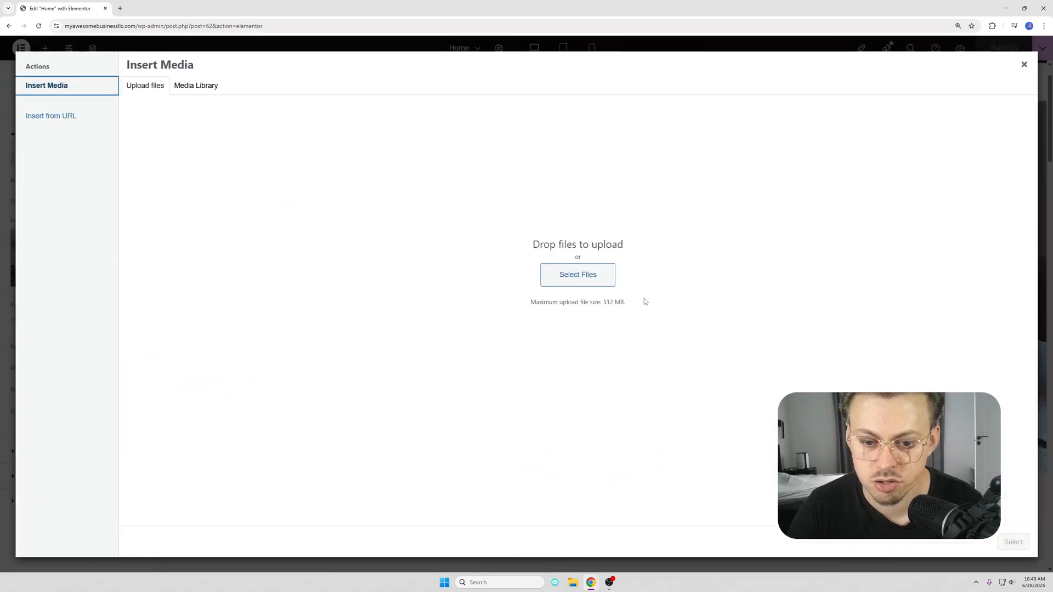
click(1023, 66)
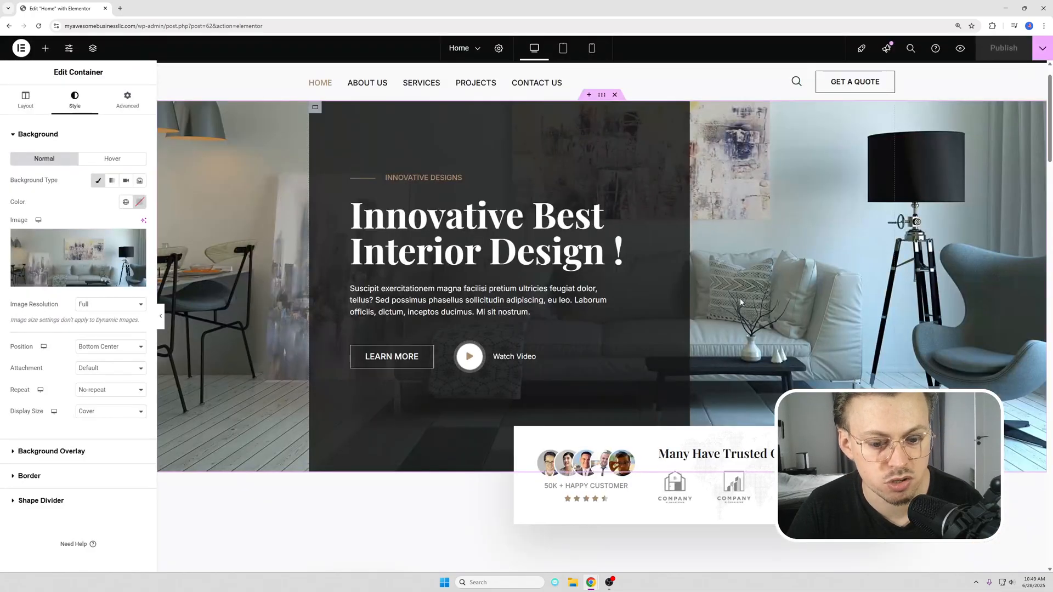
Step: Examine the company logo carousel's settings and review the home page sections down to Latest News & Blog
scroll(734, 291, down, 3)
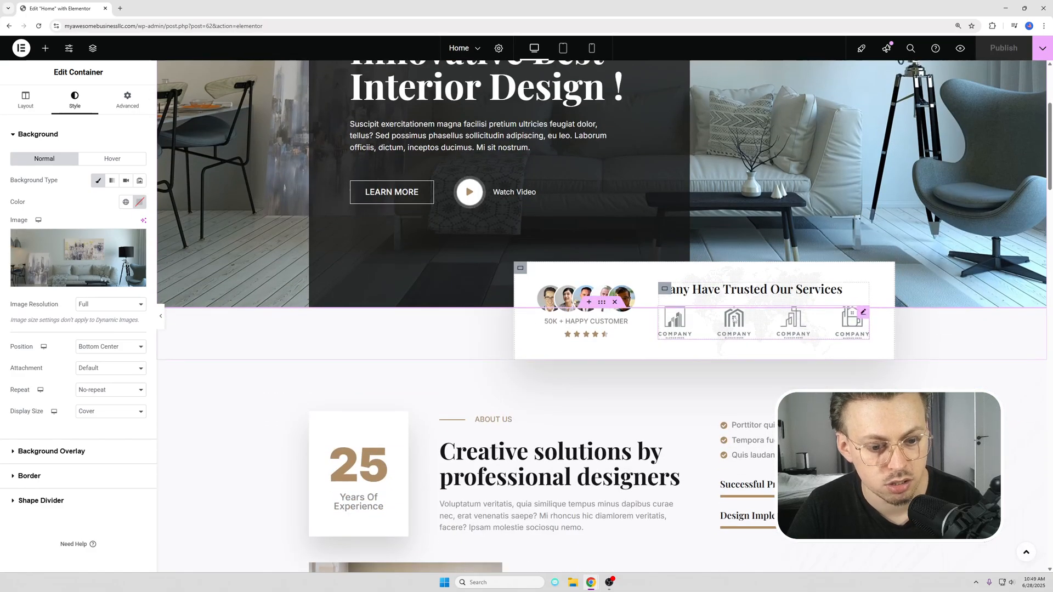
click(734, 319)
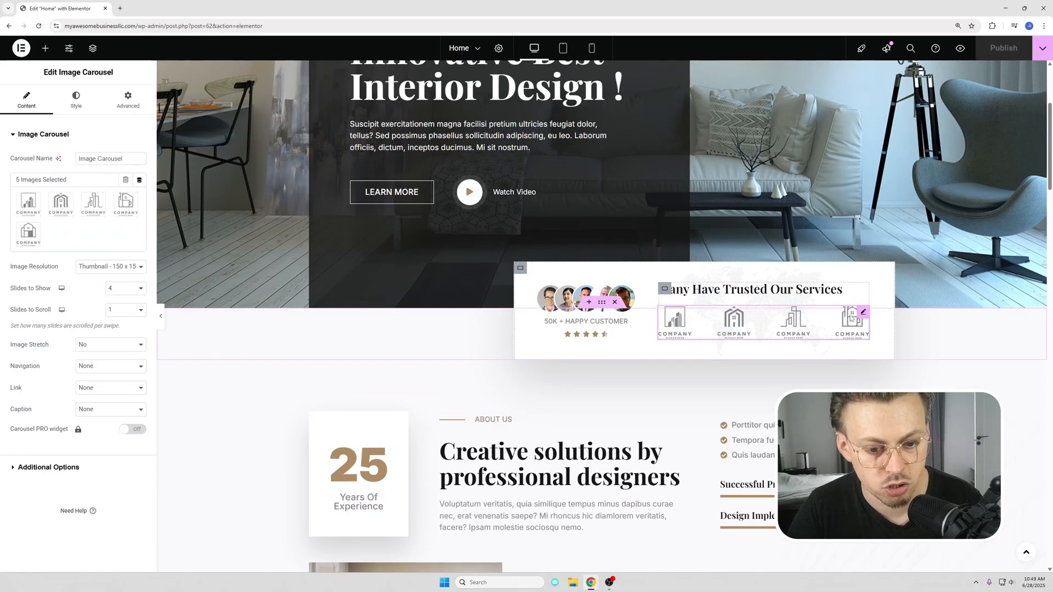
scroll(471, 247, up, 2)
scroll(470, 246, down, 12)
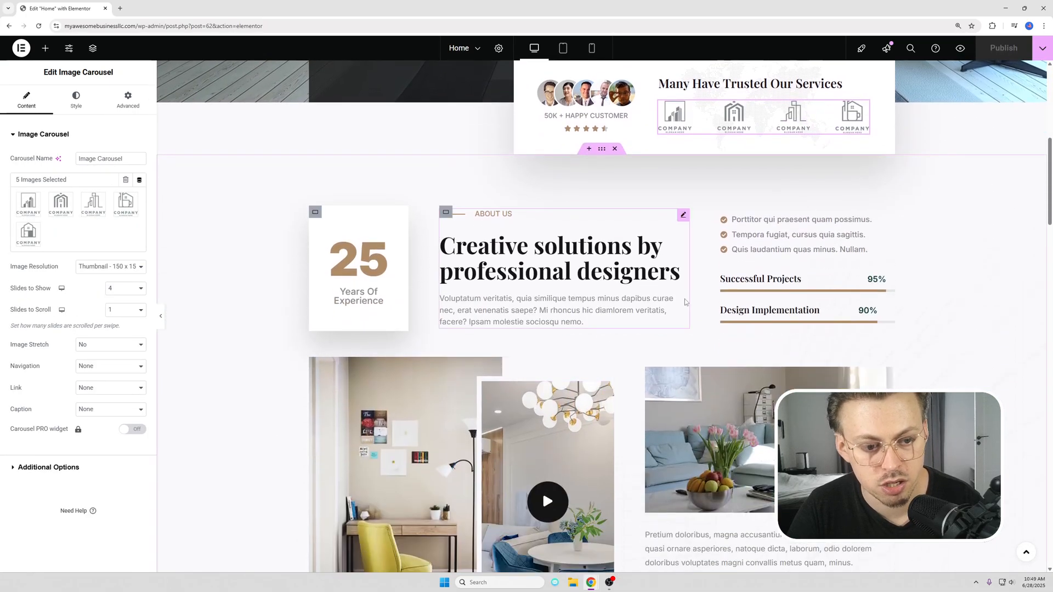
scroll(593, 351, down, 6)
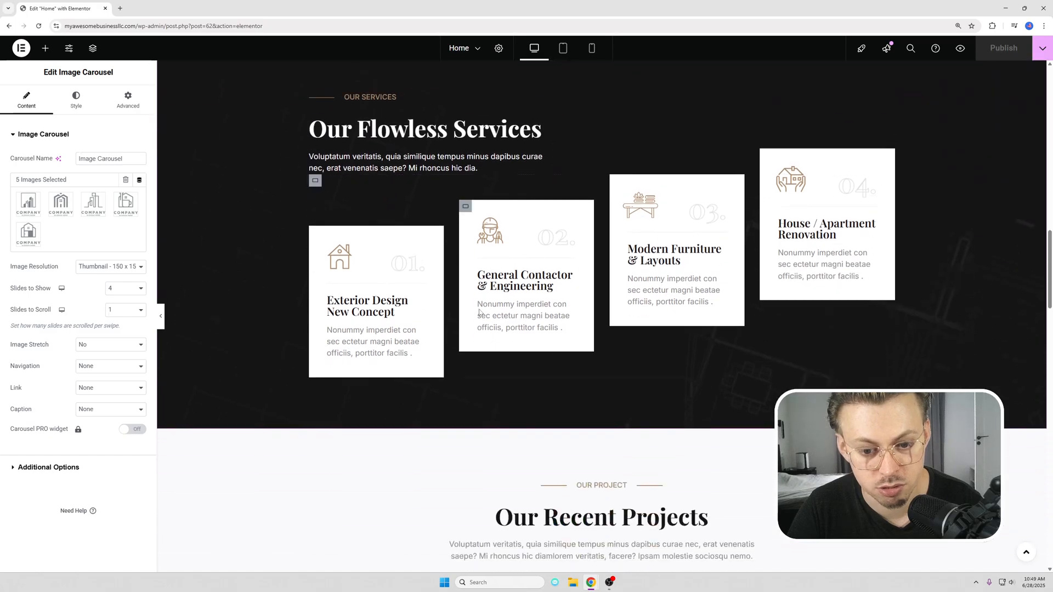
scroll(537, 310, down, 11)
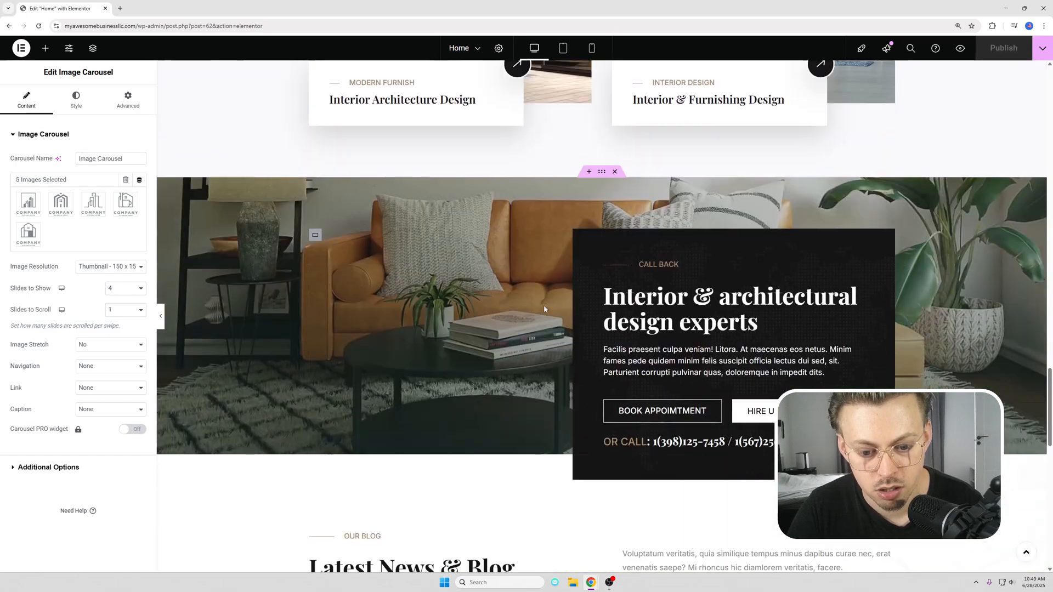
scroll(540, 307, down, 3)
scroll(538, 314, down, 3)
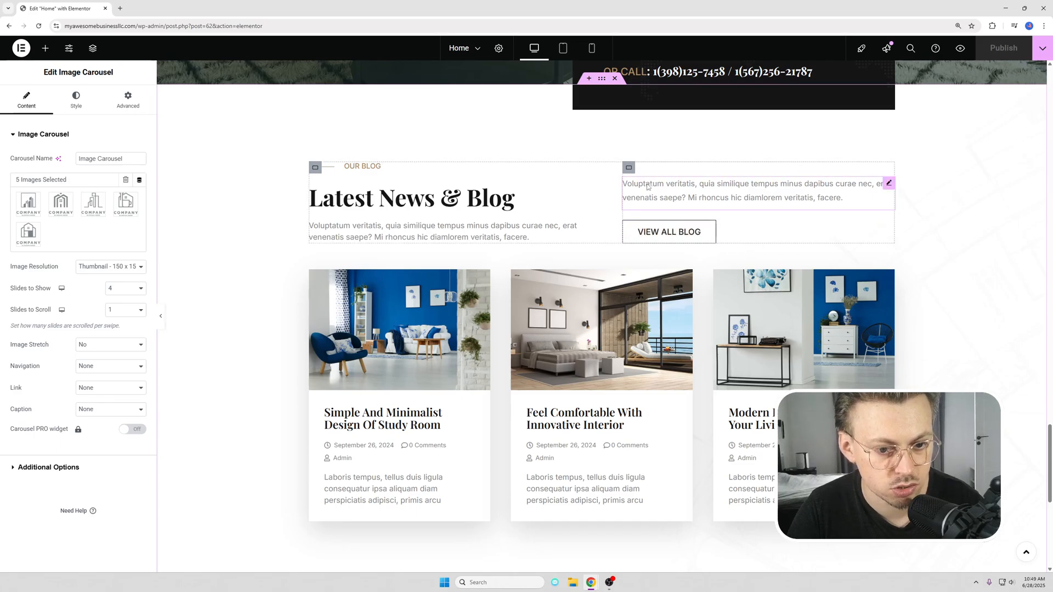
Step: Delete the duplicate description, View All Blog button and their leftover container from the Latest News & Blog section, and publish the page
right_click(679, 190)
click(708, 417)
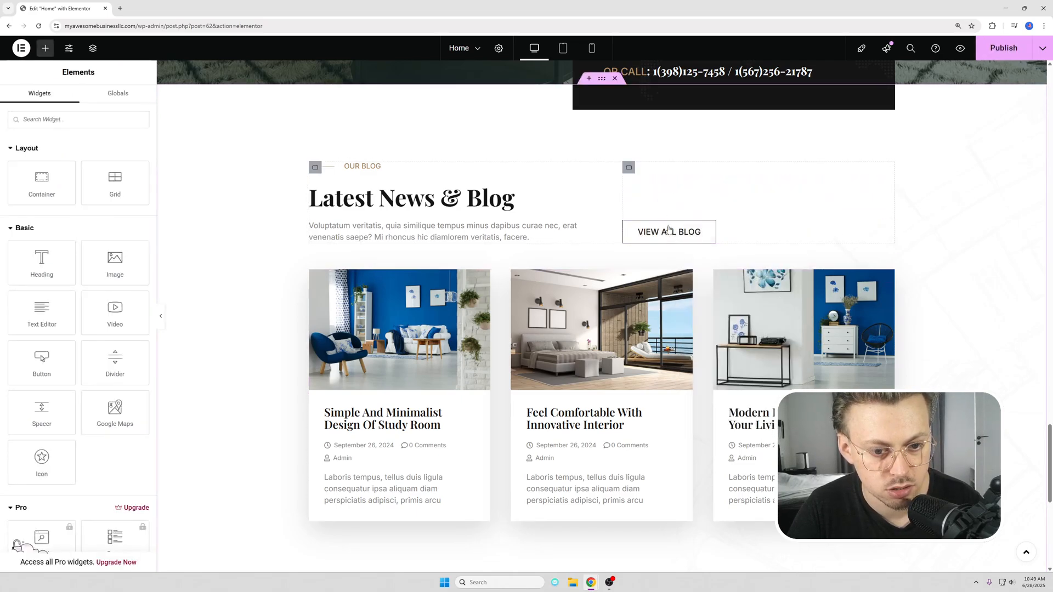
right_click(741, 228)
click(757, 453)
right_click(649, 175)
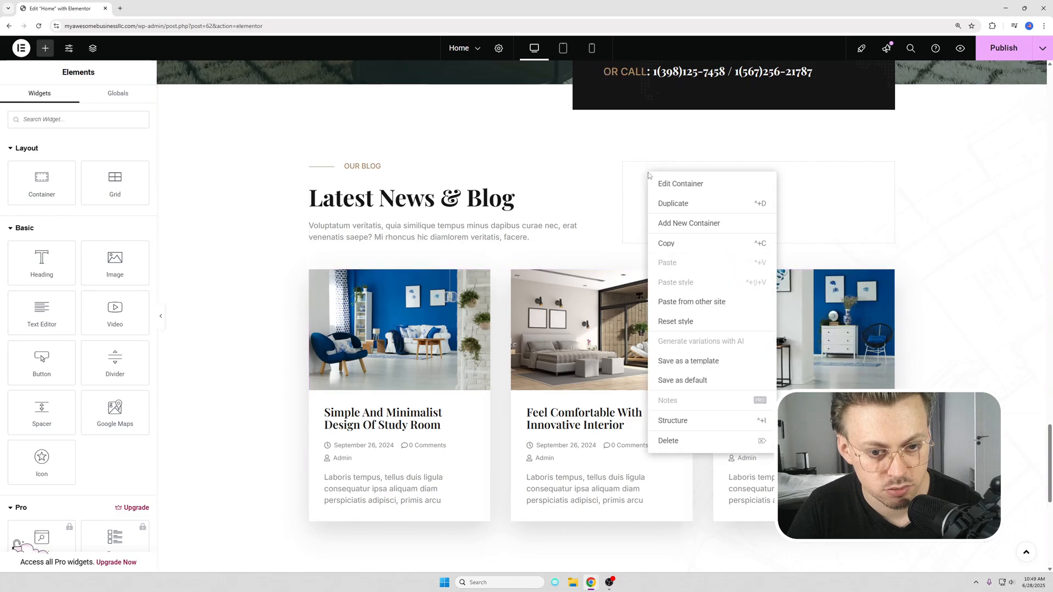
click(672, 441)
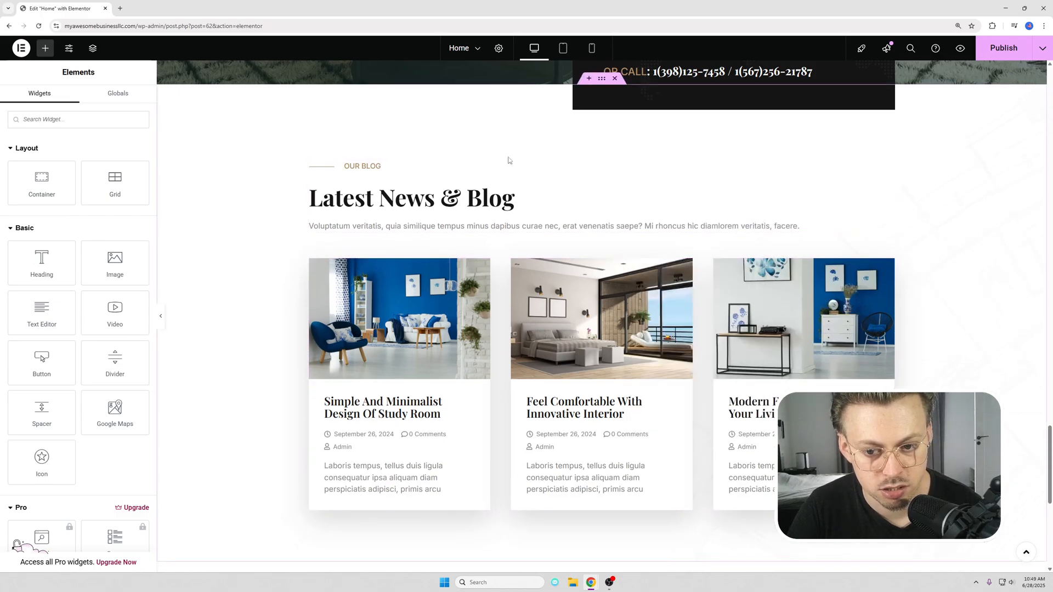
scroll(400, 287, down, 6)
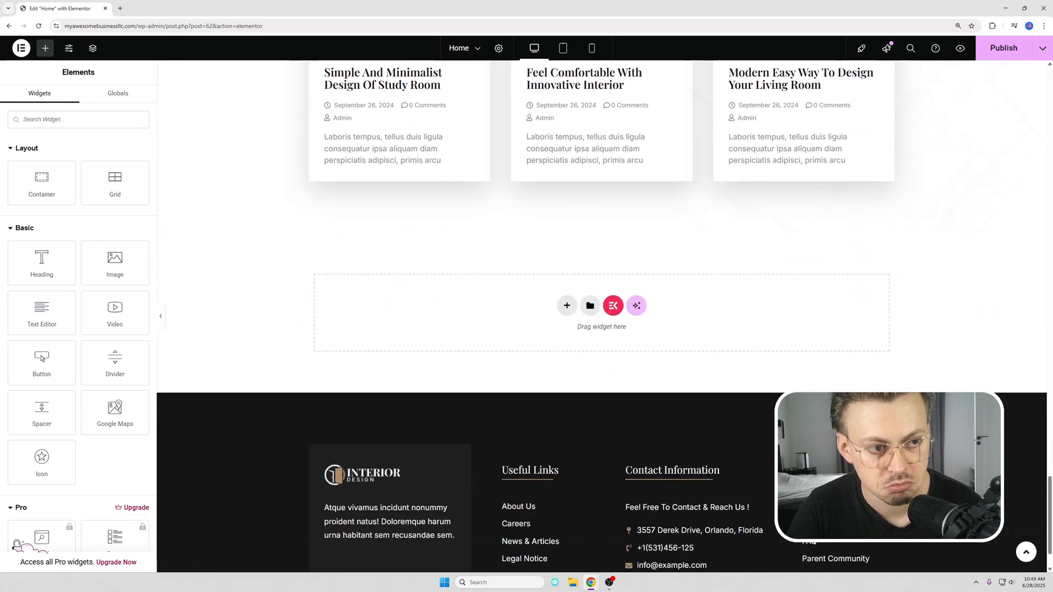
click(994, 49)
Step: Review the home page and add an empty row-direction Flexbox container between the blog posts and the footer
scroll(860, 282, up, 4)
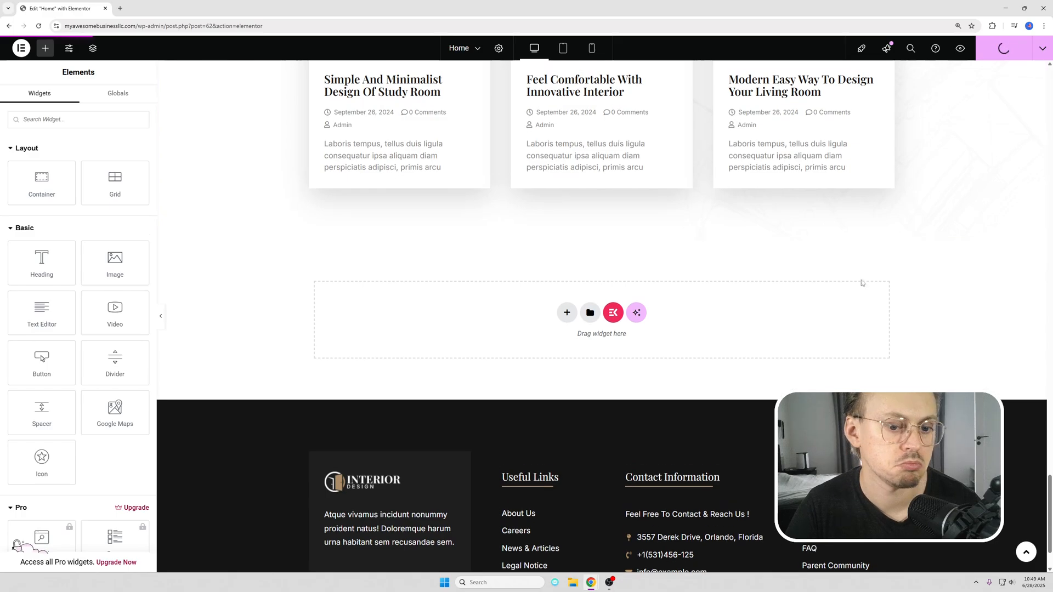
scroll(849, 297, up, 14)
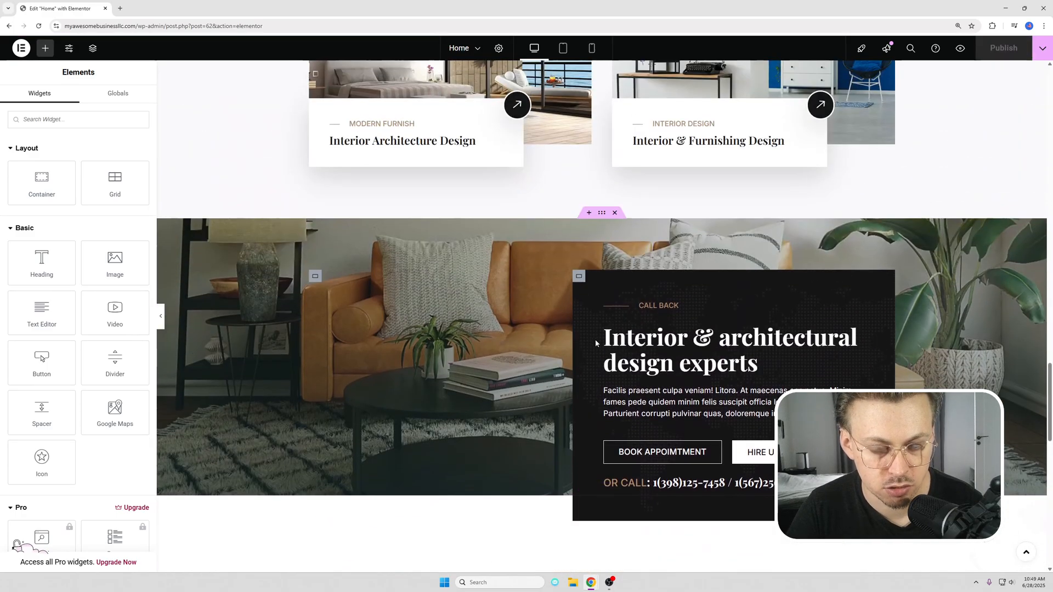
scroll(517, 294, up, 15)
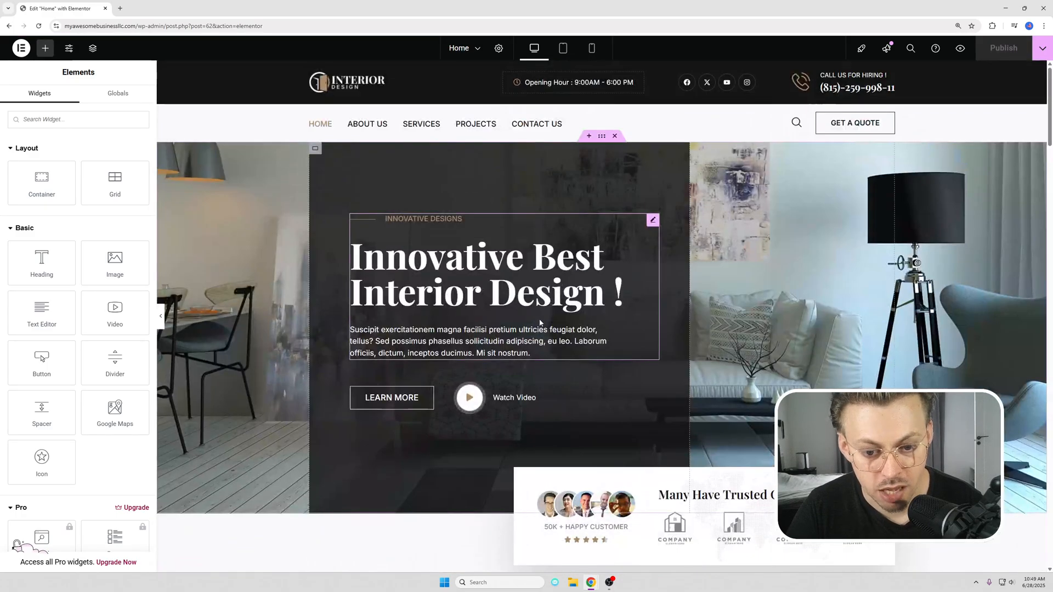
scroll(574, 313, down, 10)
scroll(573, 313, down, 20)
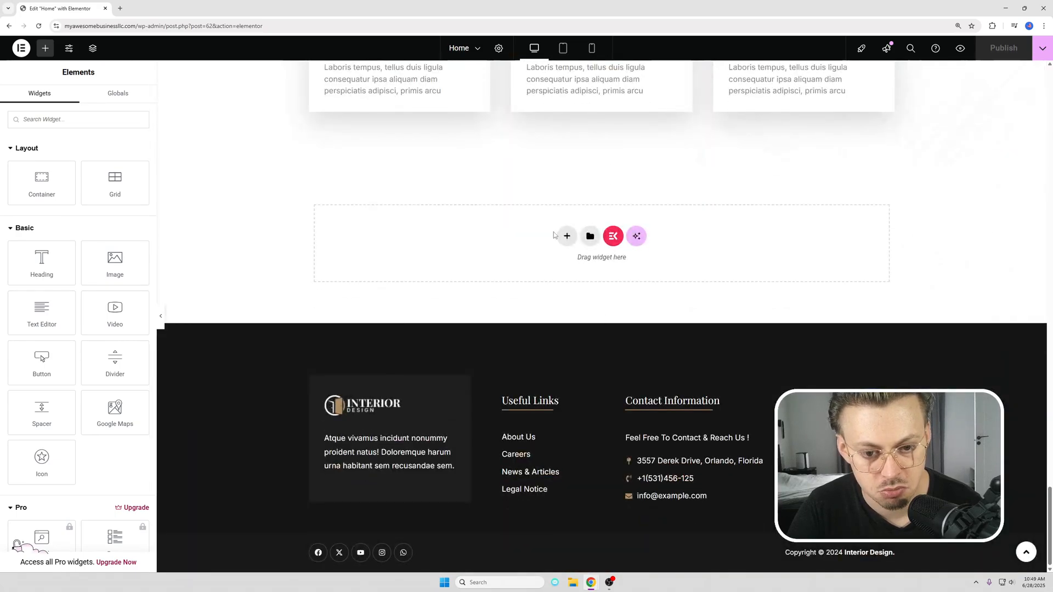
click(567, 236)
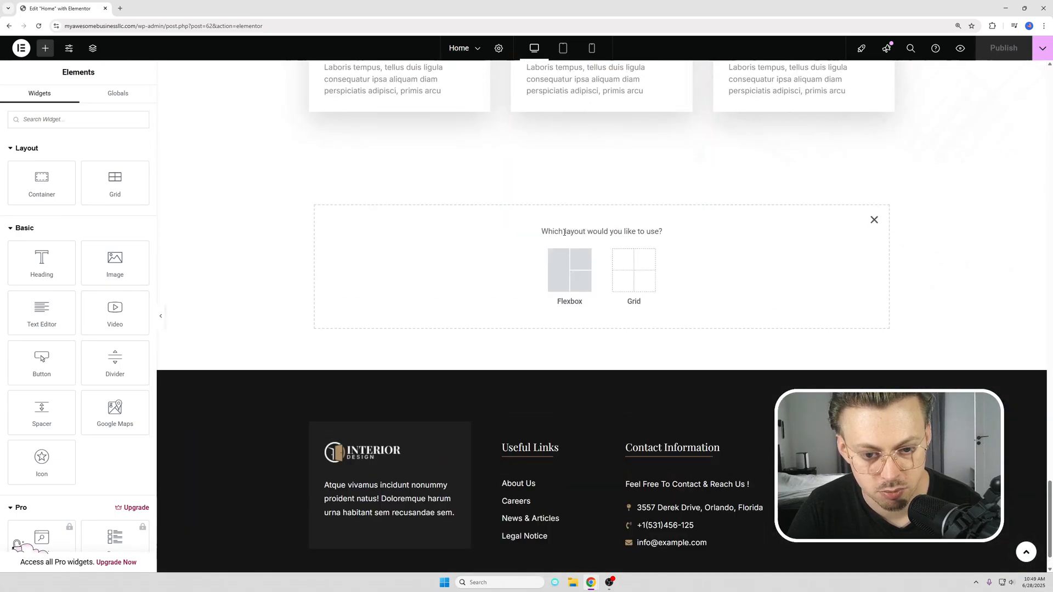
click(571, 269)
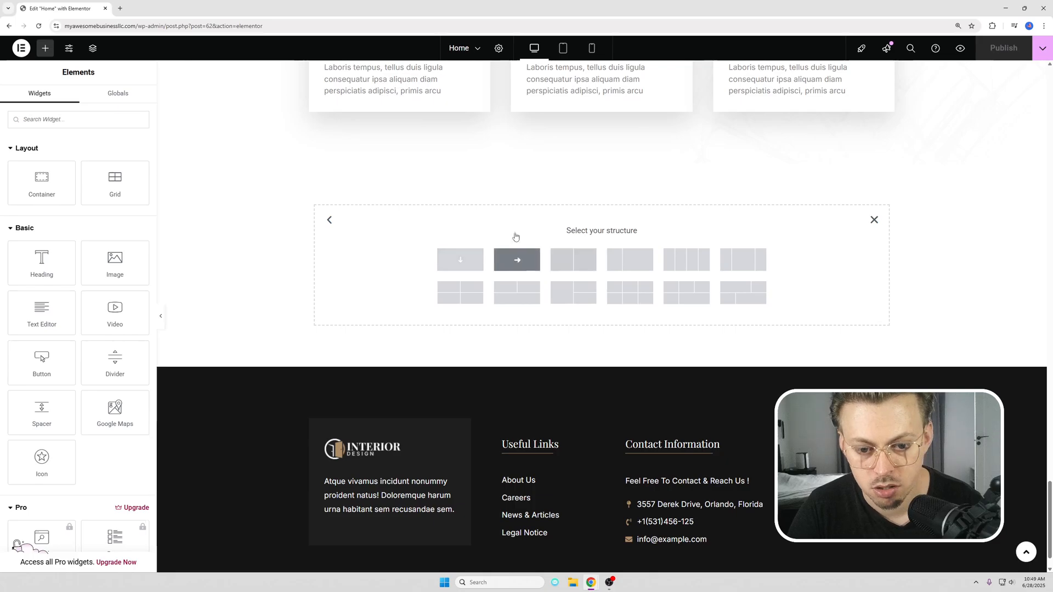
click(517, 258)
Step: Try out a Video widget in the new container above the footer, delete it, and return to the basic widgets
click(49, 49)
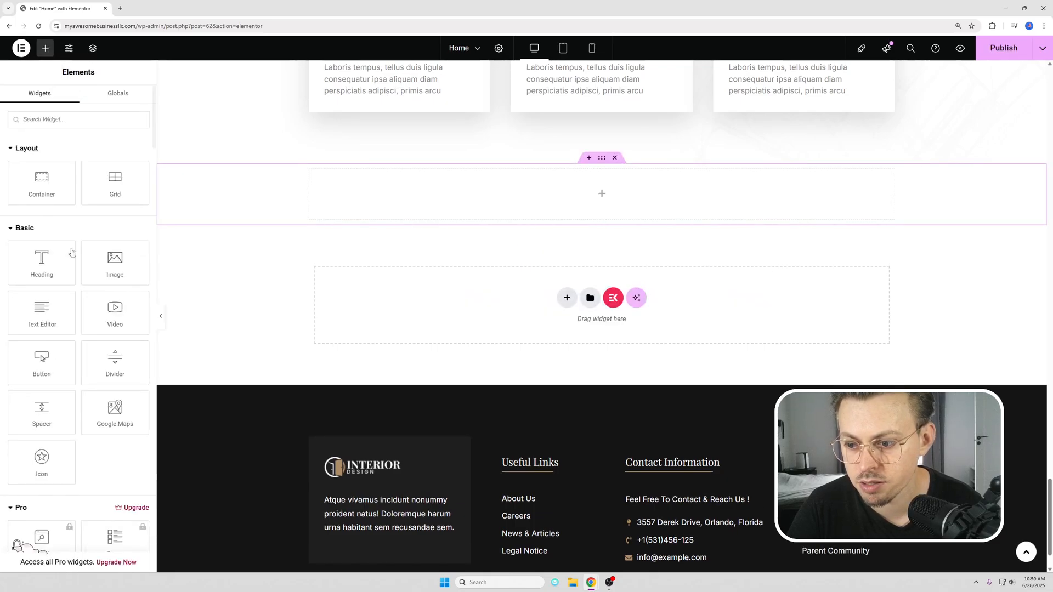
scroll(72, 252, down, 10)
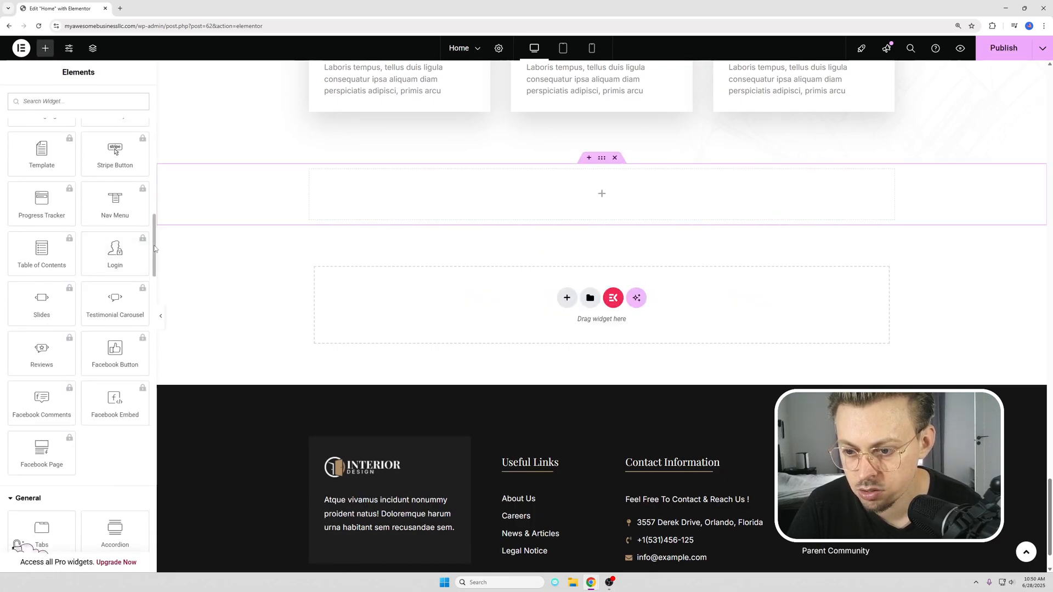
scroll(155, 249, down, 10)
drag(42, 311, 394, 259)
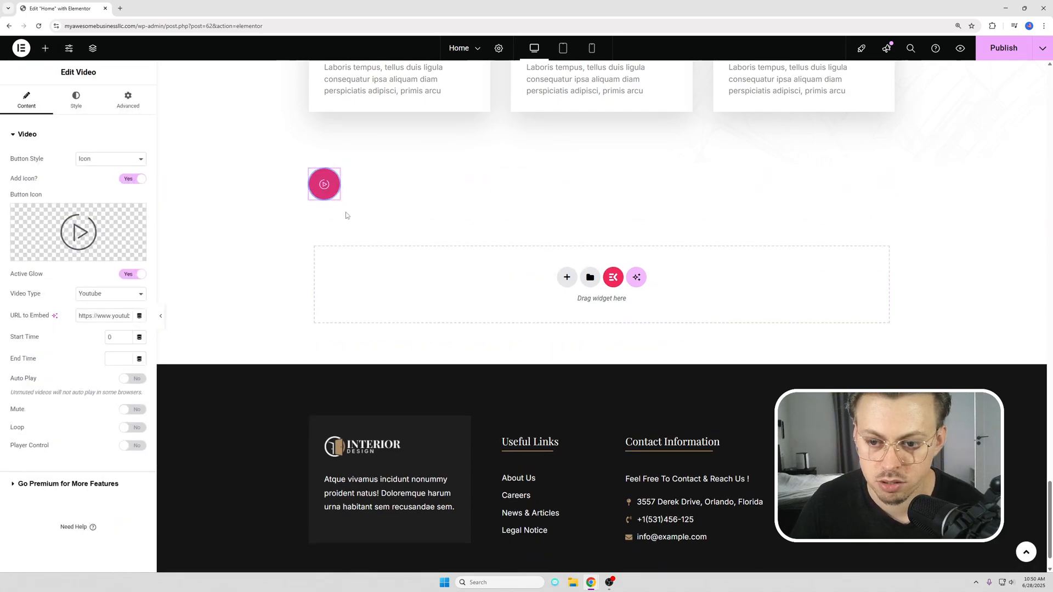
key(Delete)
scroll(106, 305, down, 3)
scroll(106, 241, up, 1)
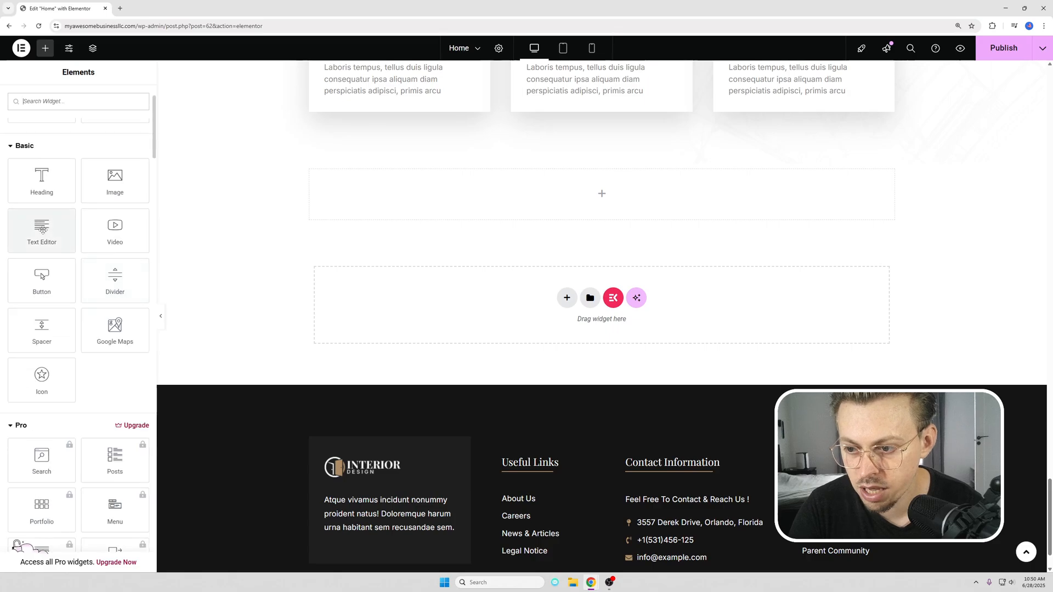
Step: Add a Text Editor widget with its placeholder text to the empty container above the footer
drag(42, 229, 444, 197)
scroll(570, 235, up, 3)
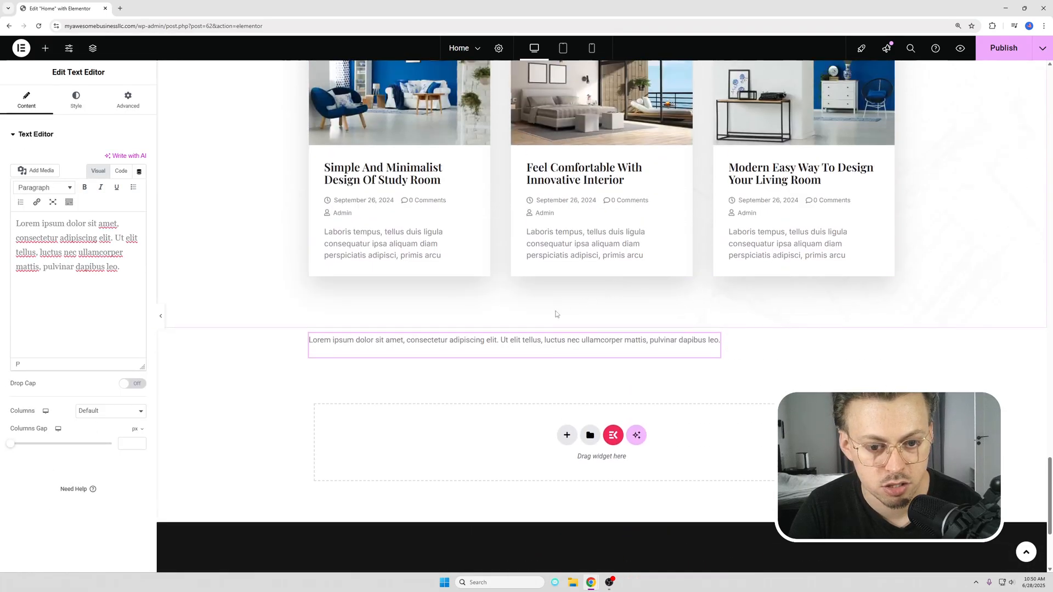
Step: Delete the Text Editor widget above the footer and review the Latest News & Blog section
right_click(492, 347)
click(511, 560)
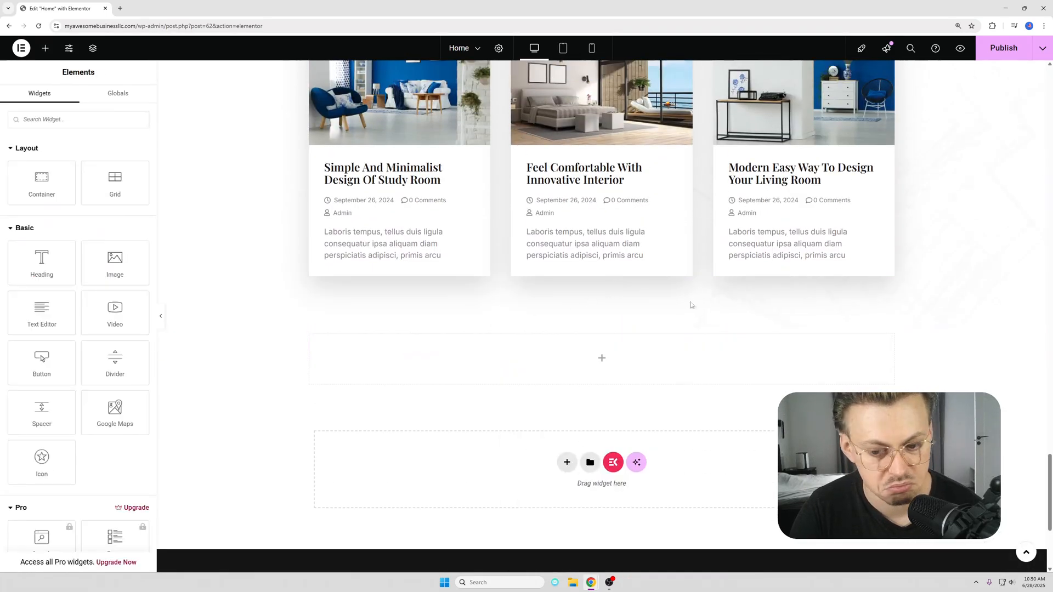
scroll(630, 318, up, 10)
scroll(660, 321, down, 5)
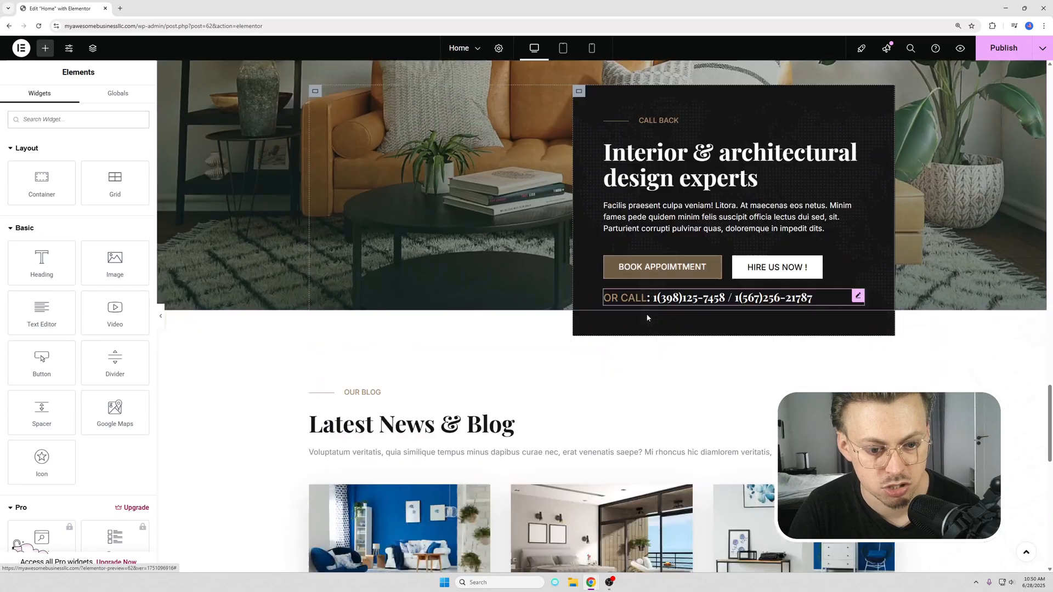
scroll(614, 237, up, 1)
scroll(614, 235, down, 2)
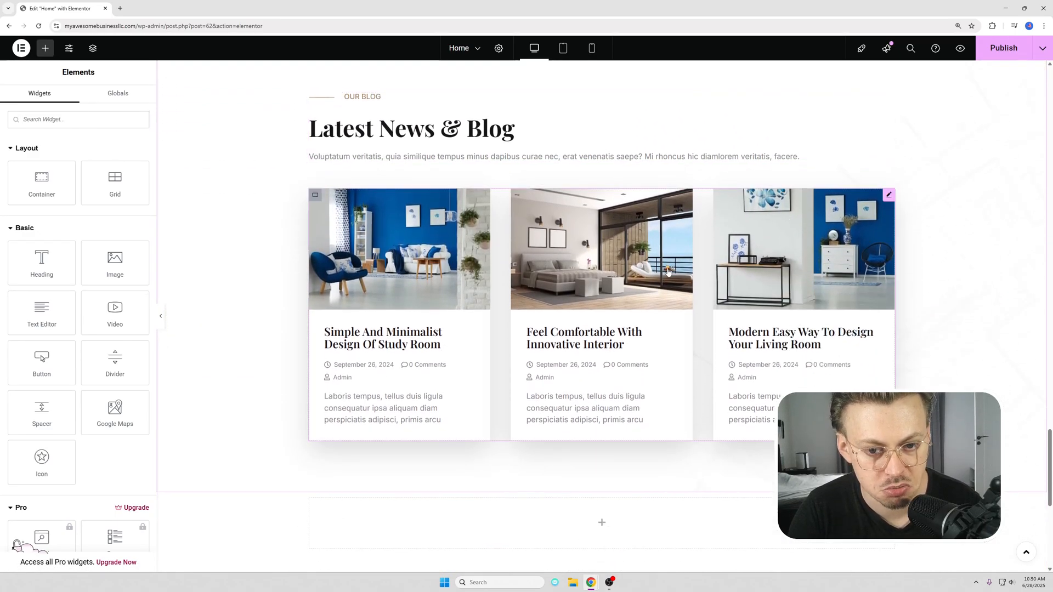
scroll(642, 134, up, 1)
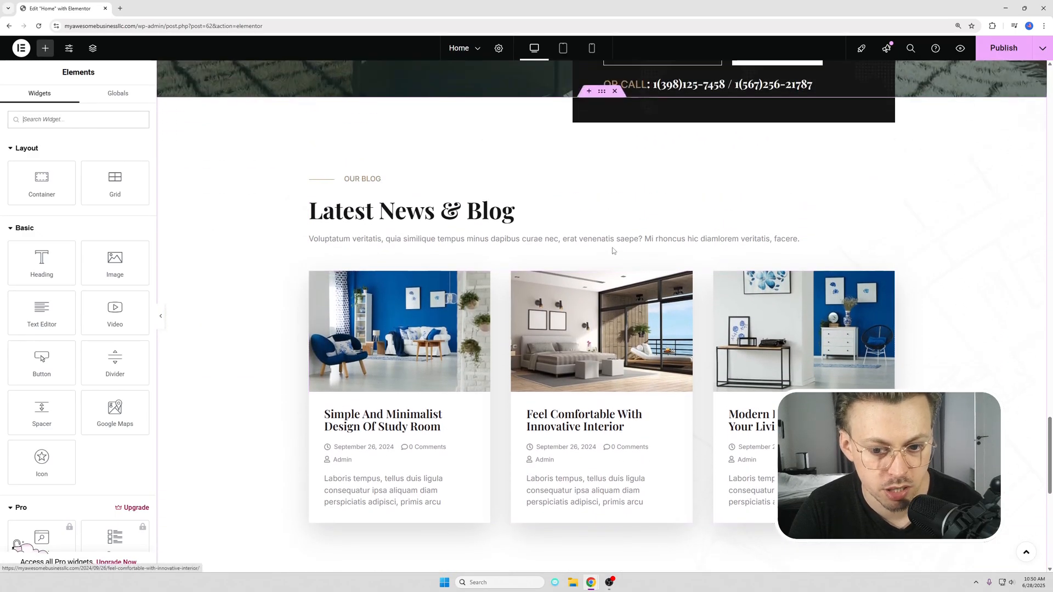
Step: Try removing the whole Latest News & Blog section, and undo the last two deletions
click(615, 91)
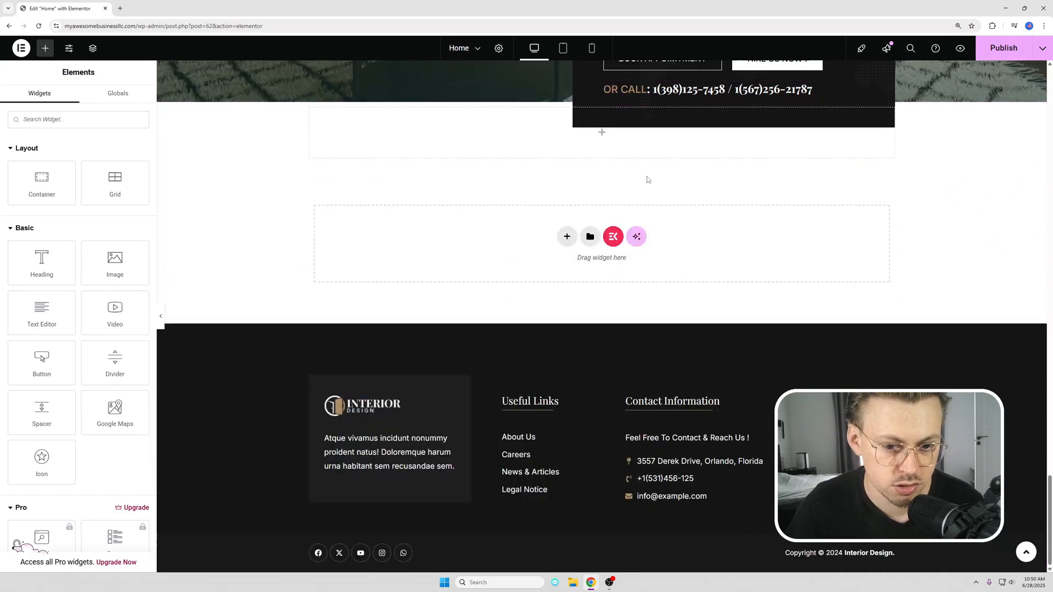
key(ctrl+z)
key(ctrl+z)
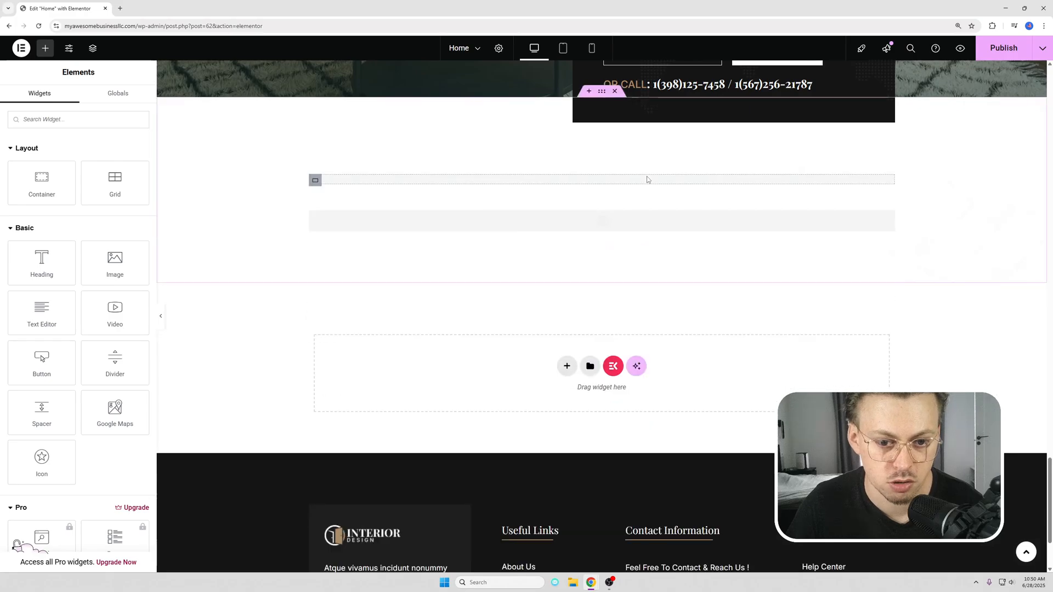
scroll(529, 255, down, 3)
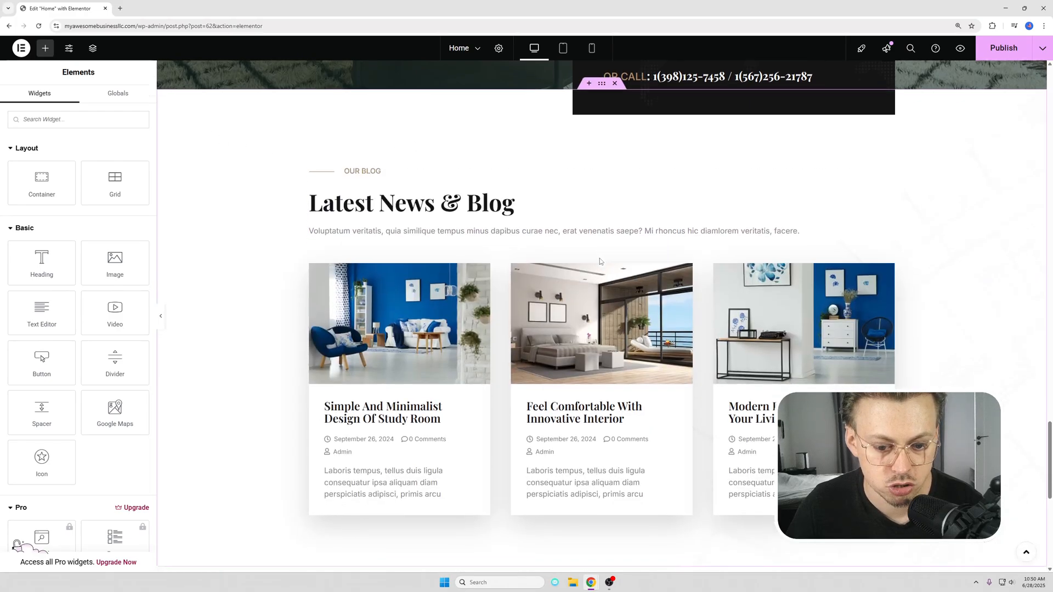
scroll(528, 255, up, 3)
scroll(528, 255, down, 2)
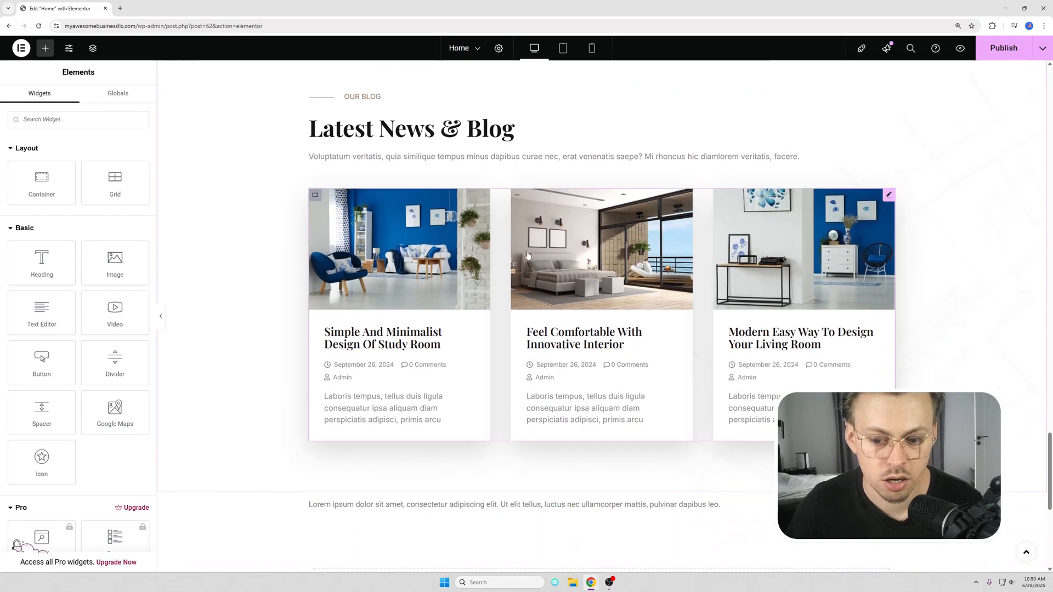
Step: Open the live site in a new browser tab and go to the list of all posts in its WordPress dashboard
drag(136, 26, 63, 26)
key(ctrl+c)
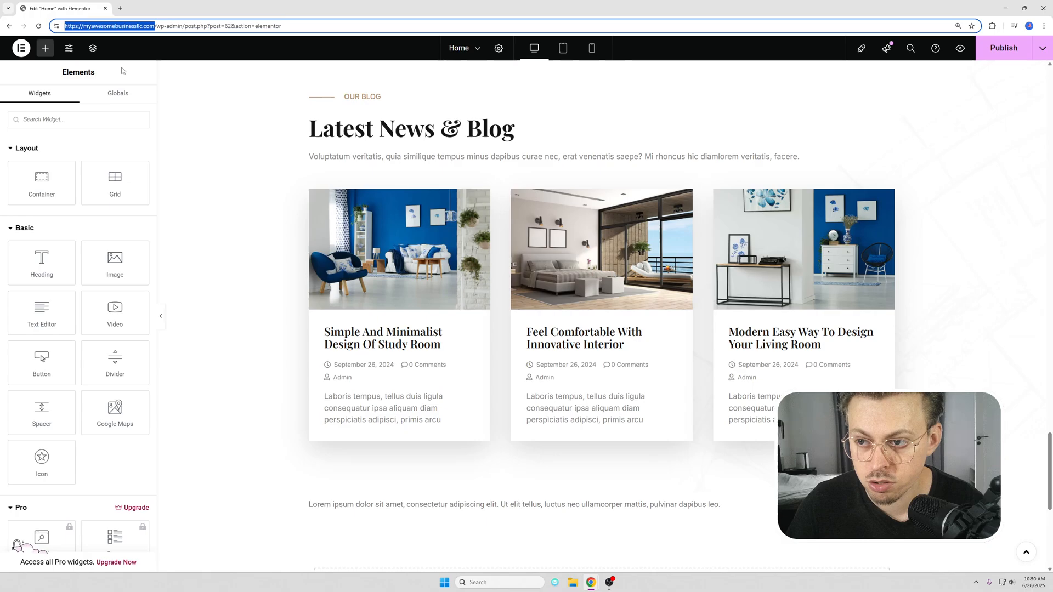
click(119, 8)
key(ctrl+v)
key(Return)
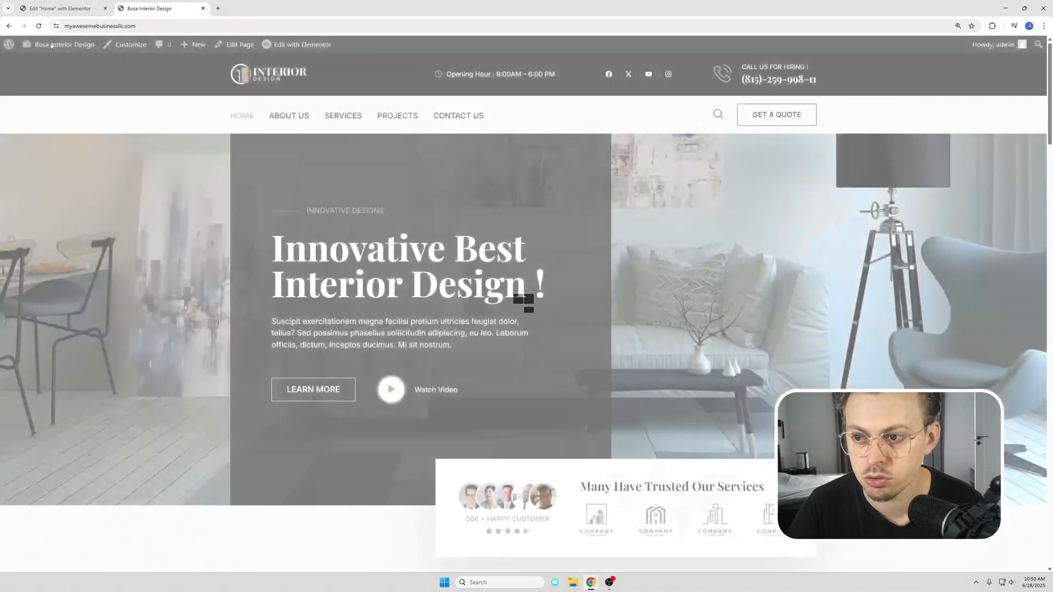
mouse_move(55, 48)
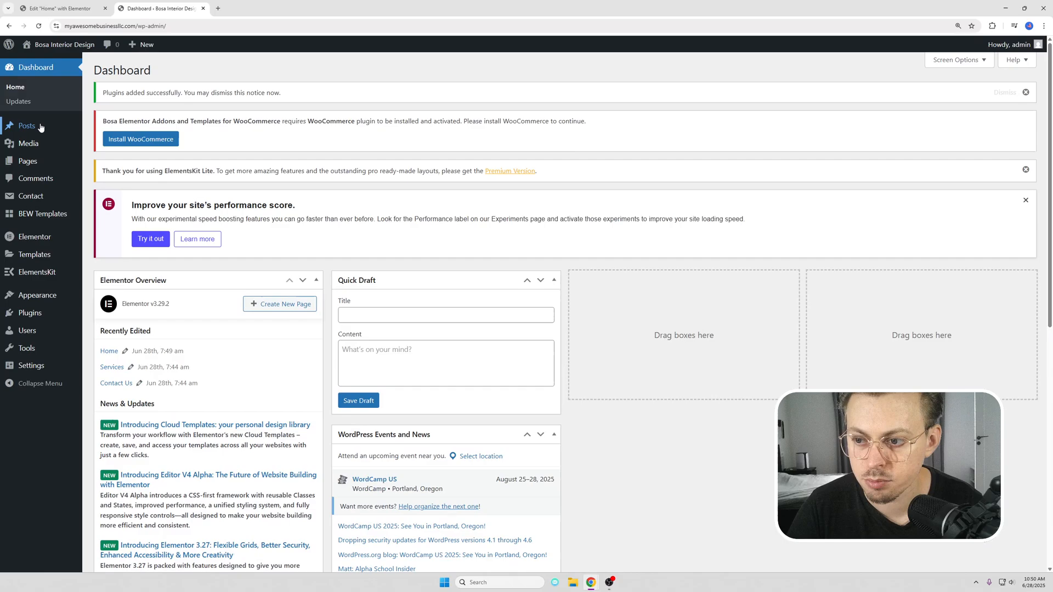
mouse_move(40, 127)
click(121, 127)
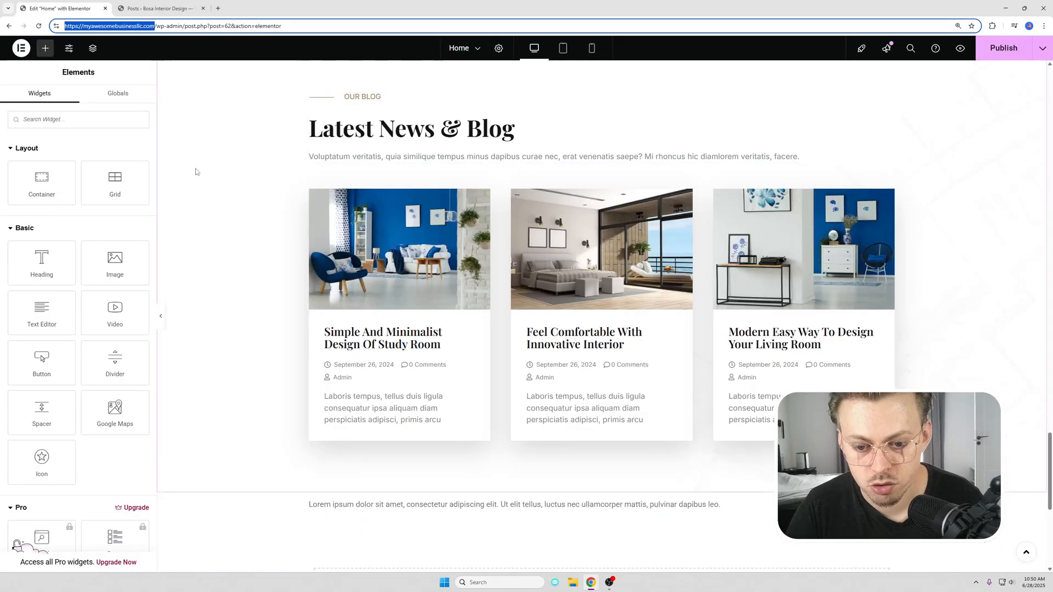
click(201, 5)
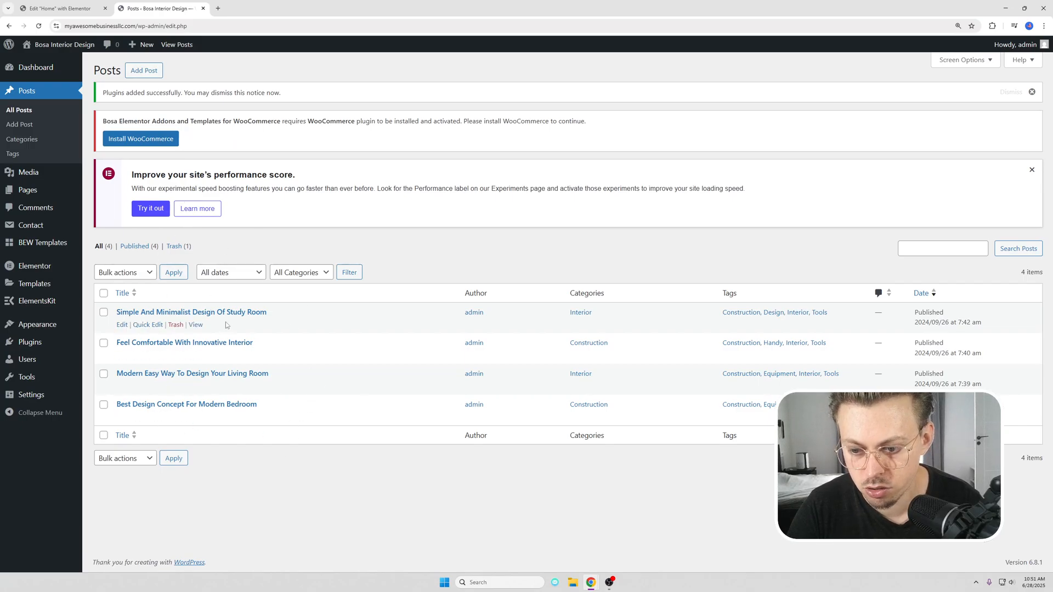
Step: Move the post Feel Comfortable With Innovative Interior to the trash, and compare the post list with the home page's blog section
click(176, 356)
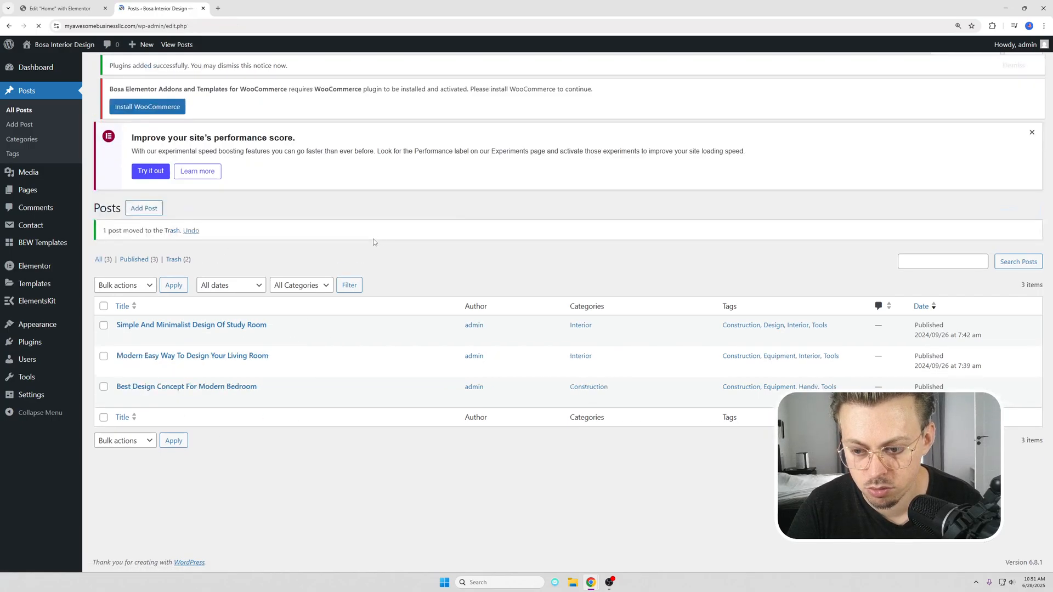
click(61, 9)
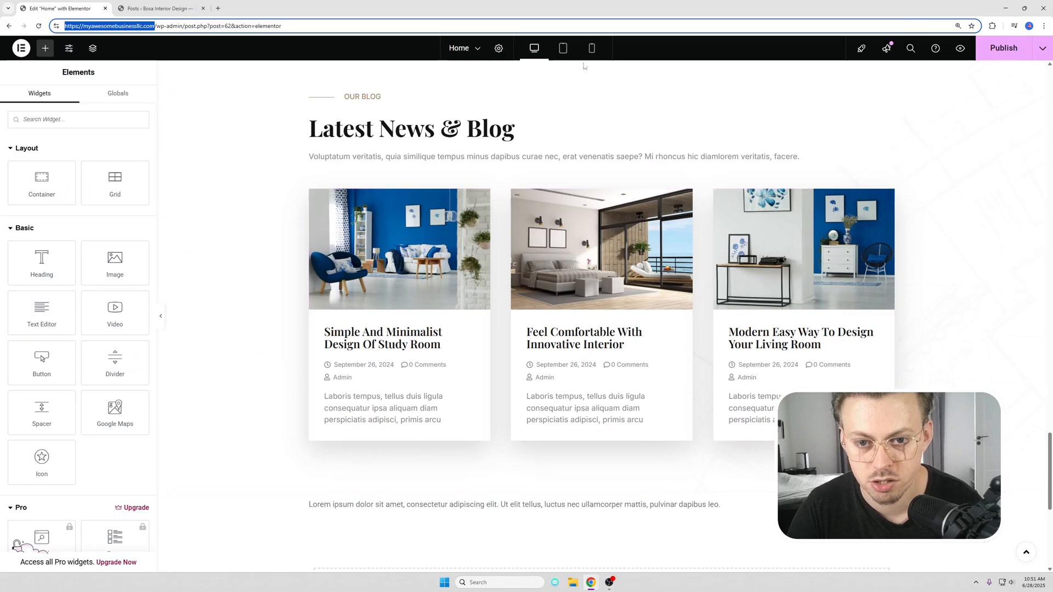
click(160, 8)
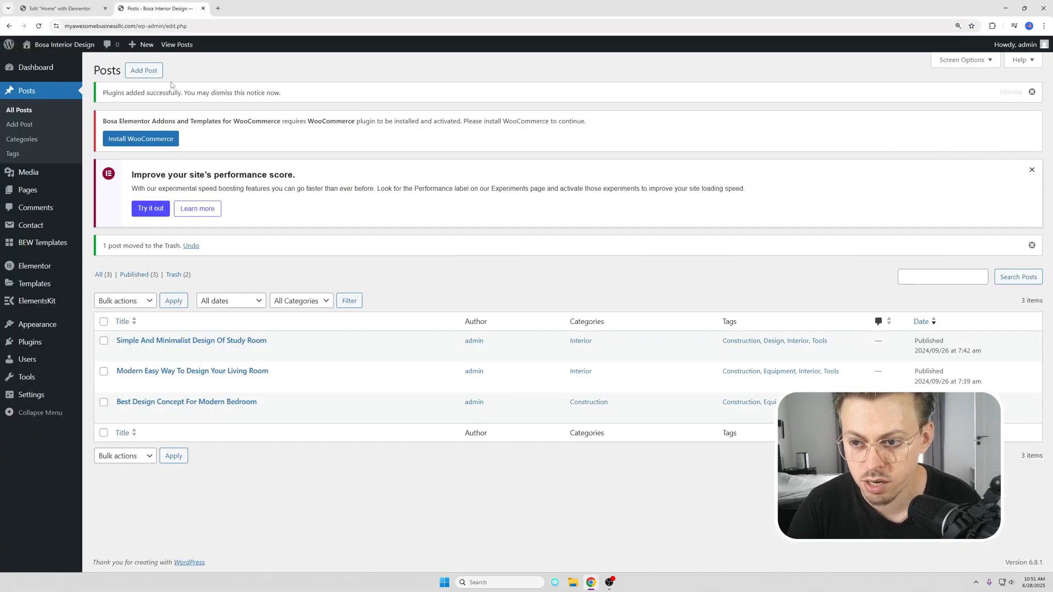
Step: Look at the blank editor for adding a new post, return to the post list and close its browser tab
click(142, 72)
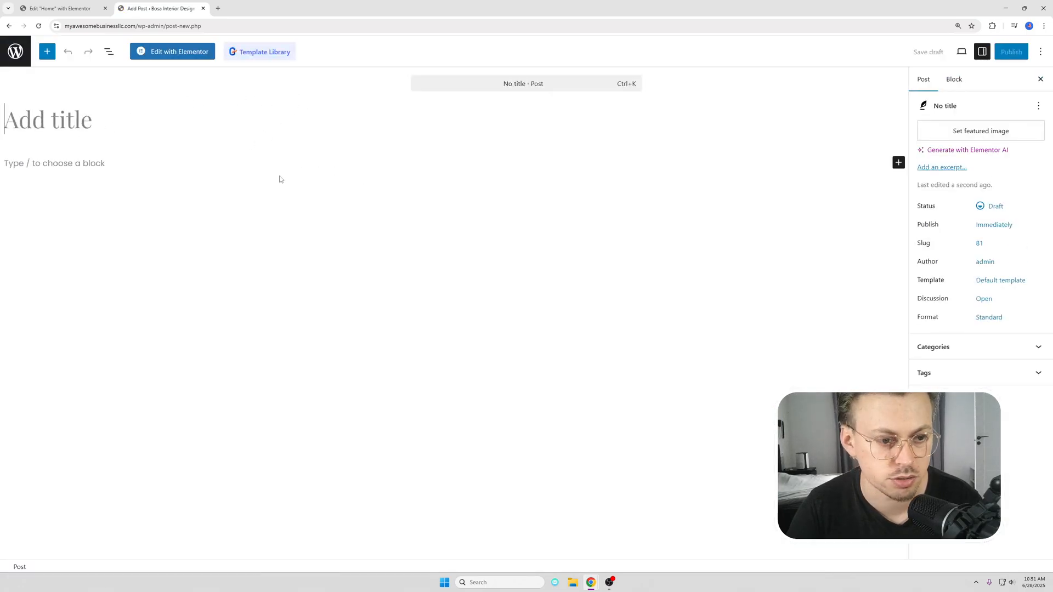
key(alt+Left)
click(63, 8)
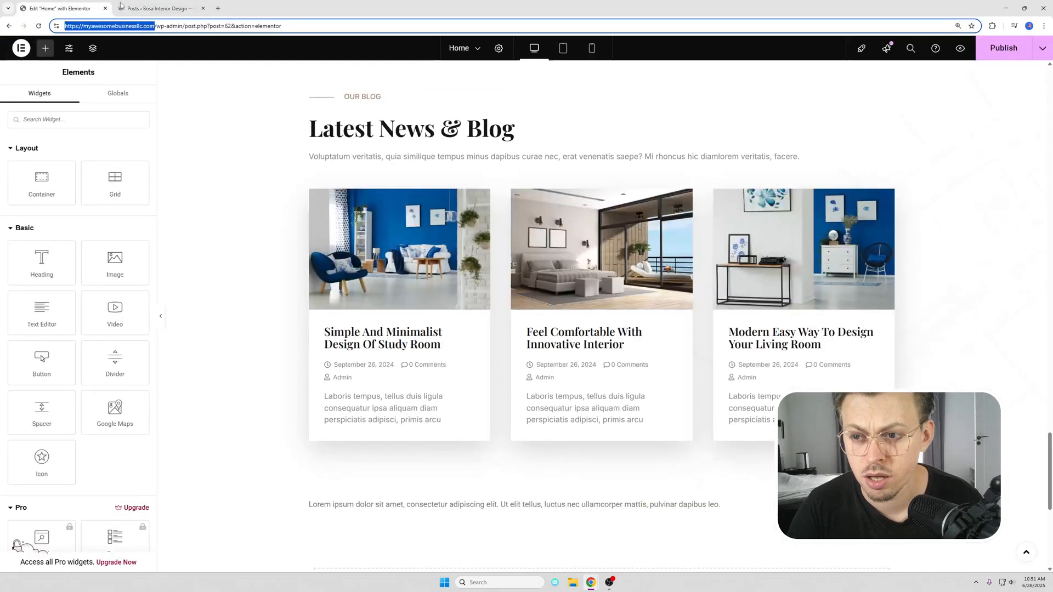
middle_click(172, 9)
Step: Delete the Latest News & Blog section from the home page and publish the page
scroll(616, 140, up, 2)
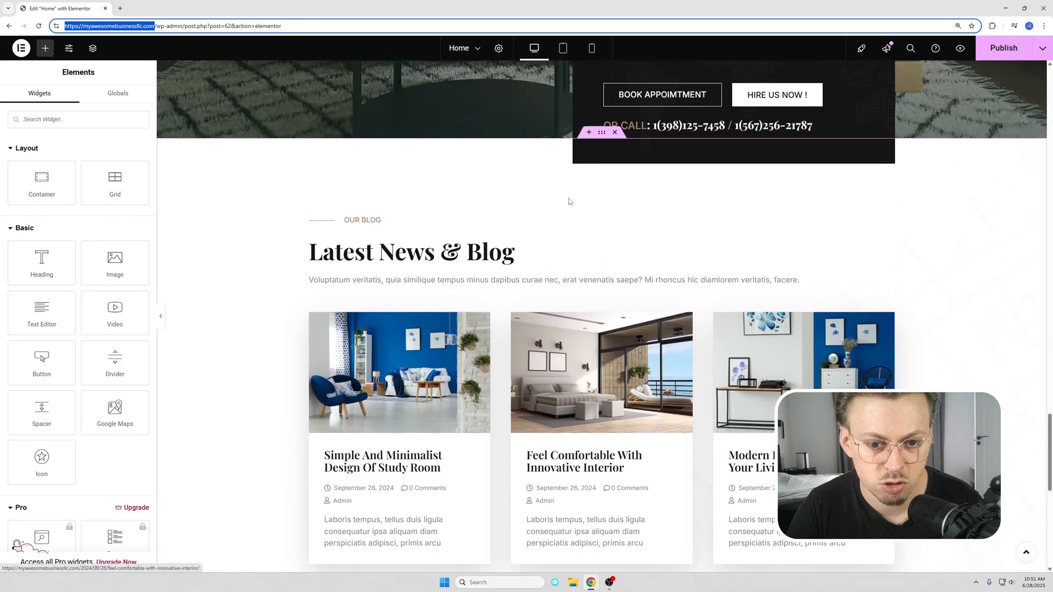
click(615, 133)
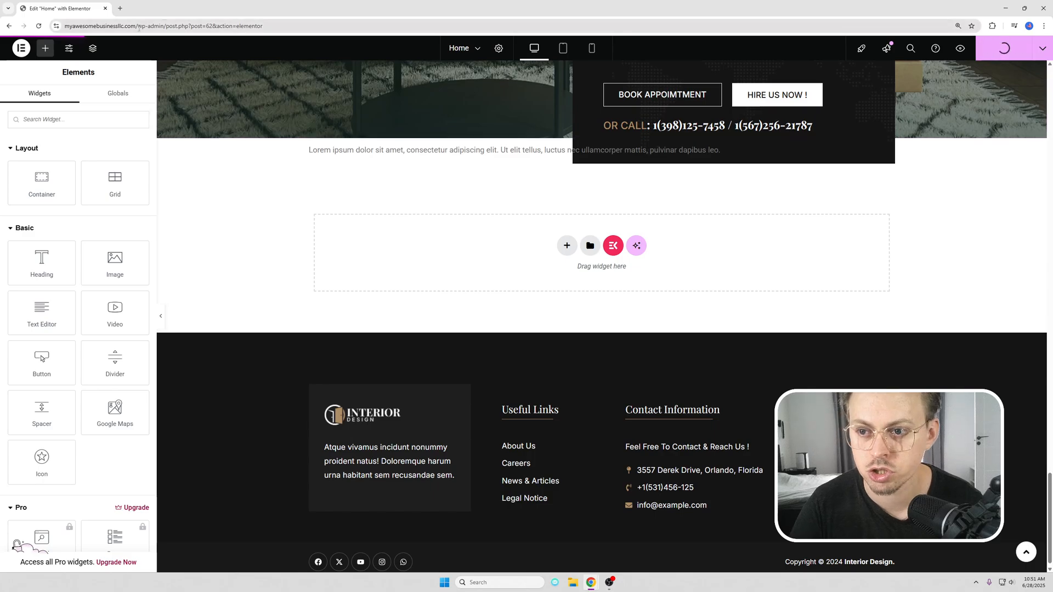
Step: Leave the editor for the live site and review its About Us page down to the footer
drag(139, 26, 384, 32)
key(BackSpace)
key(Return)
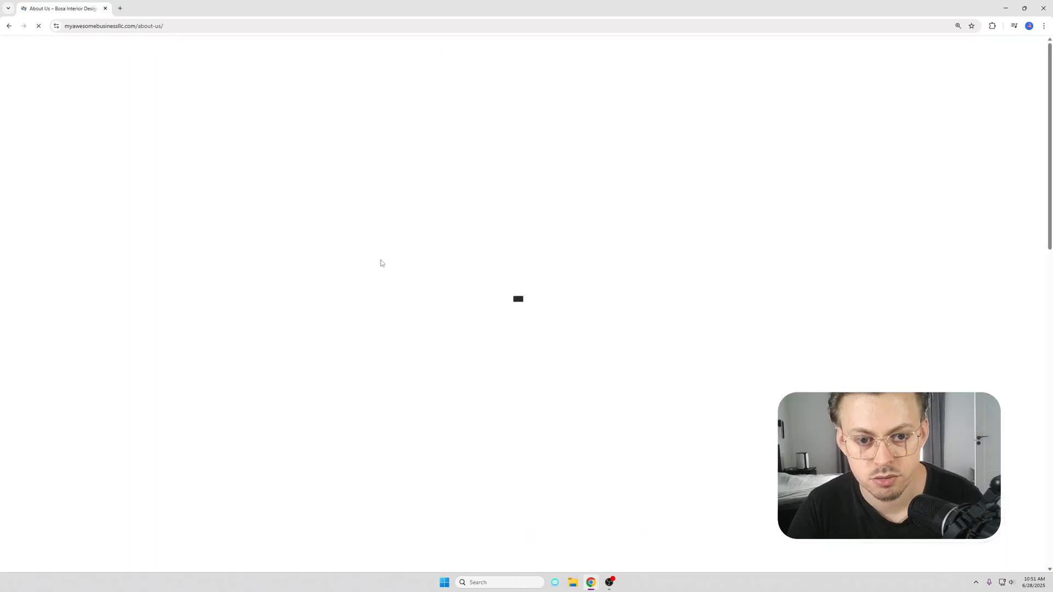
scroll(379, 258, down, 15)
scroll(395, 265, down, 2)
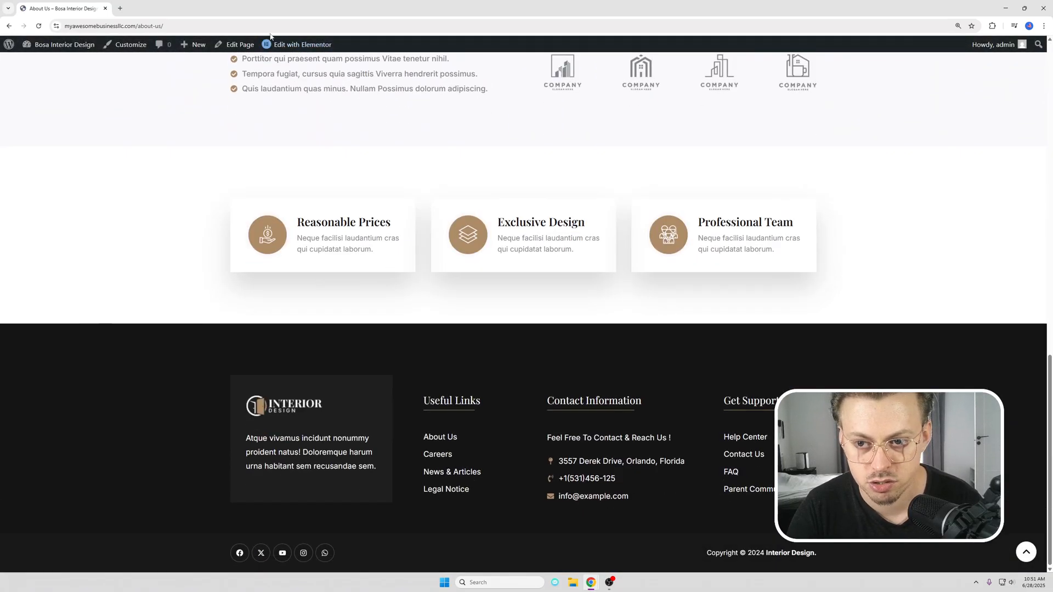
Step: Open the About Us page in Elementor in a new tab, and load the live Services page in the original tab
mouse_move(291, 45)
scroll(432, 124, up, 17)
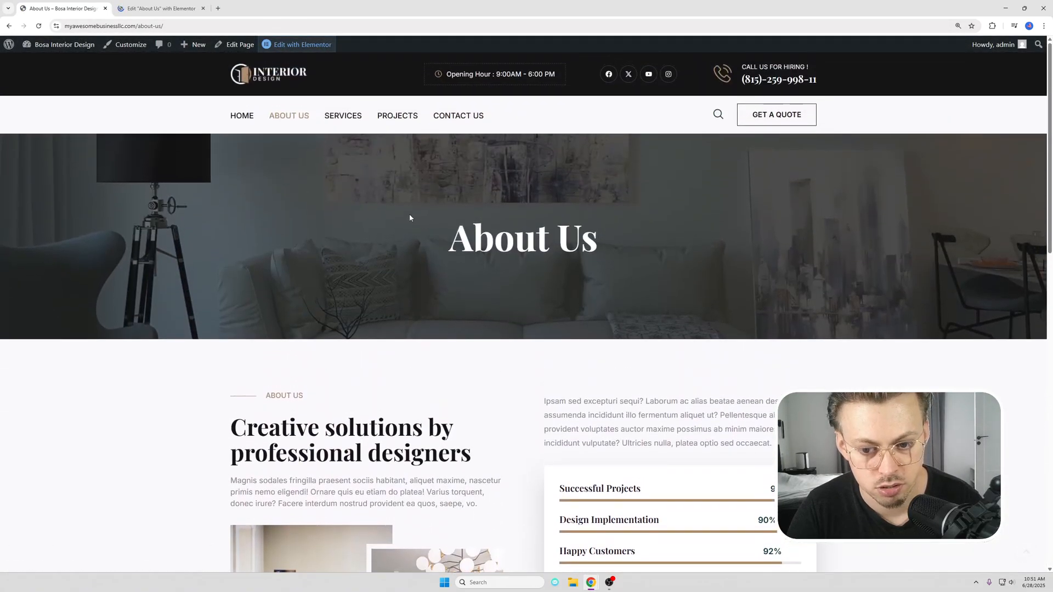
click(342, 119)
click(149, 7)
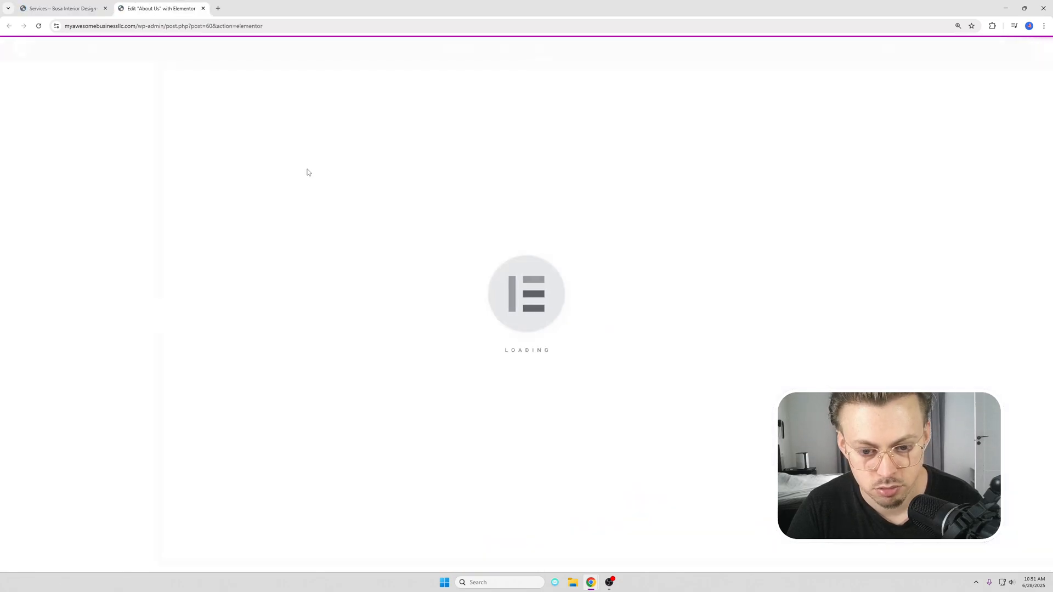
Step: Set the Successful Projects progress bar on the About Us page to 94 percent, and close that editor without publishing
scroll(307, 170, down, 10)
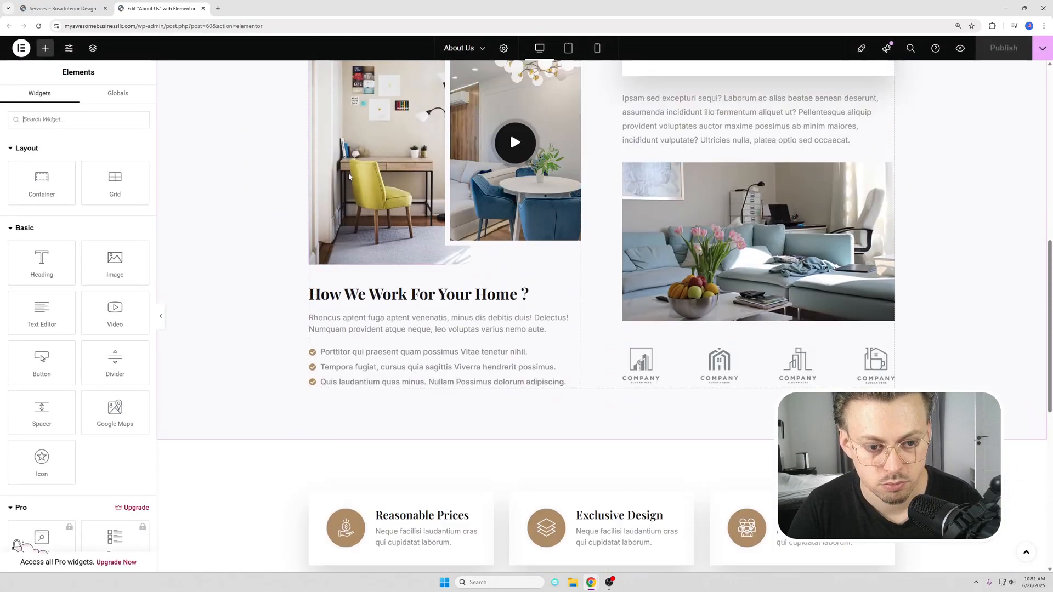
scroll(349, 177, up, 4)
click(848, 214)
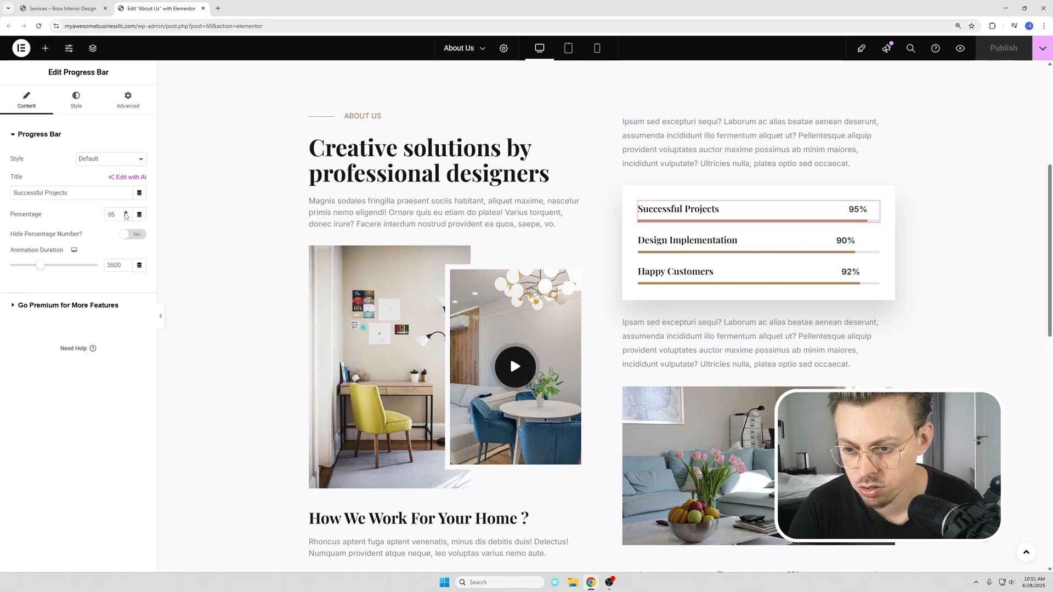
click(126, 213)
click(126, 213)
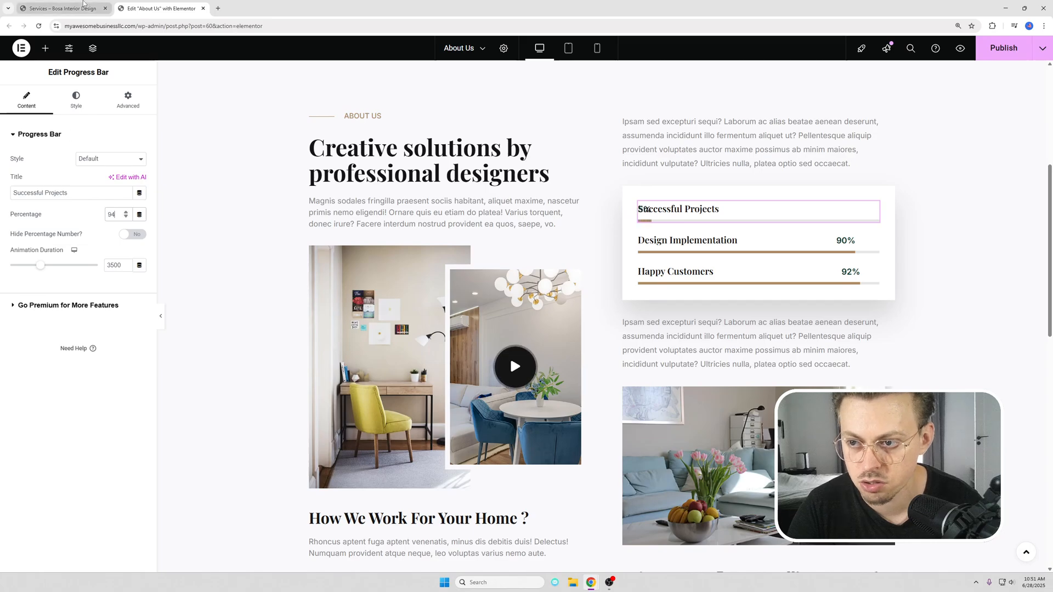
click(62, 9)
click(203, 9)
key(Return)
Step: Review the service cards on the live Services page and the project gallery on the Projects page
scroll(512, 250, down, 3)
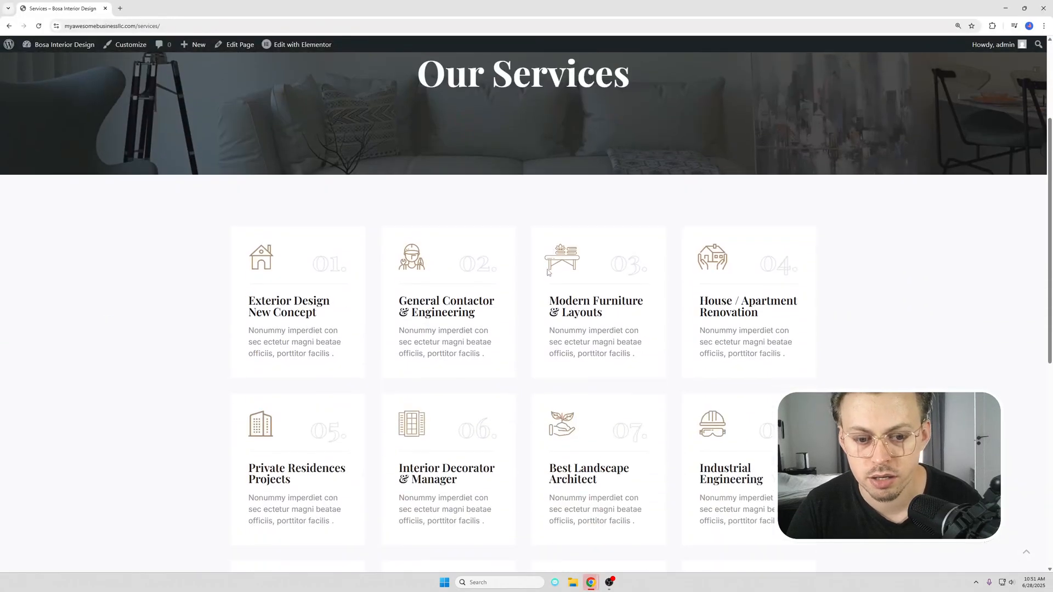
scroll(512, 250, up, 3)
scroll(425, 210, down, 10)
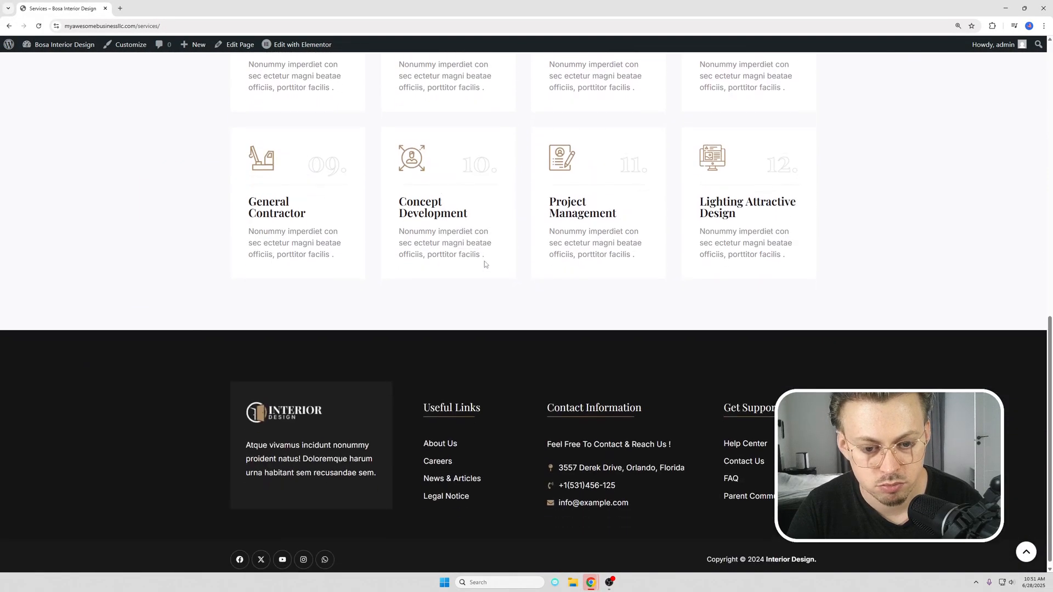
scroll(416, 110, up, 2)
scroll(440, 140, up, 8)
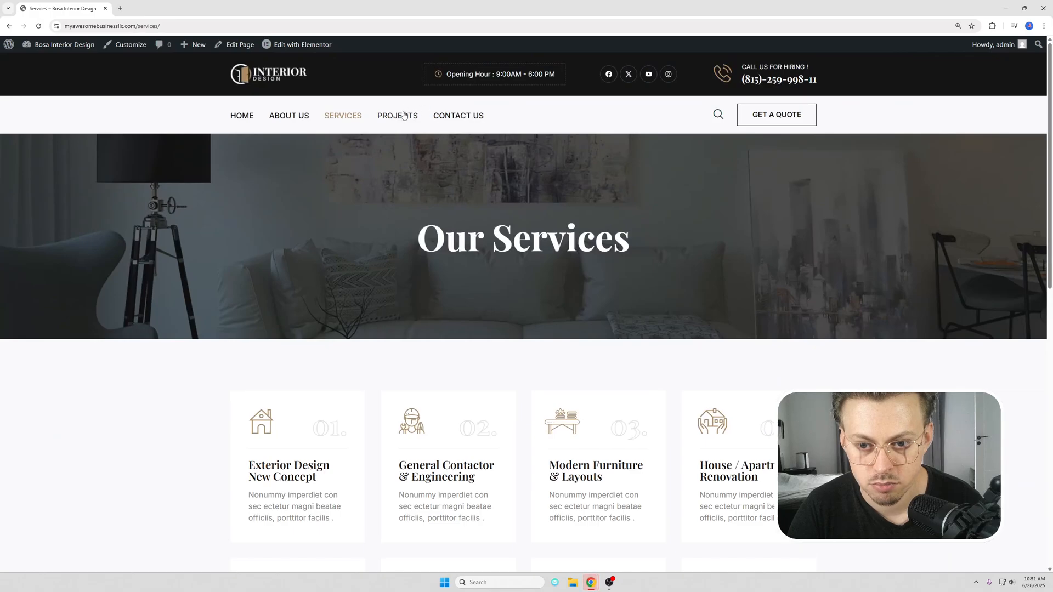
scroll(510, 230, down, 8)
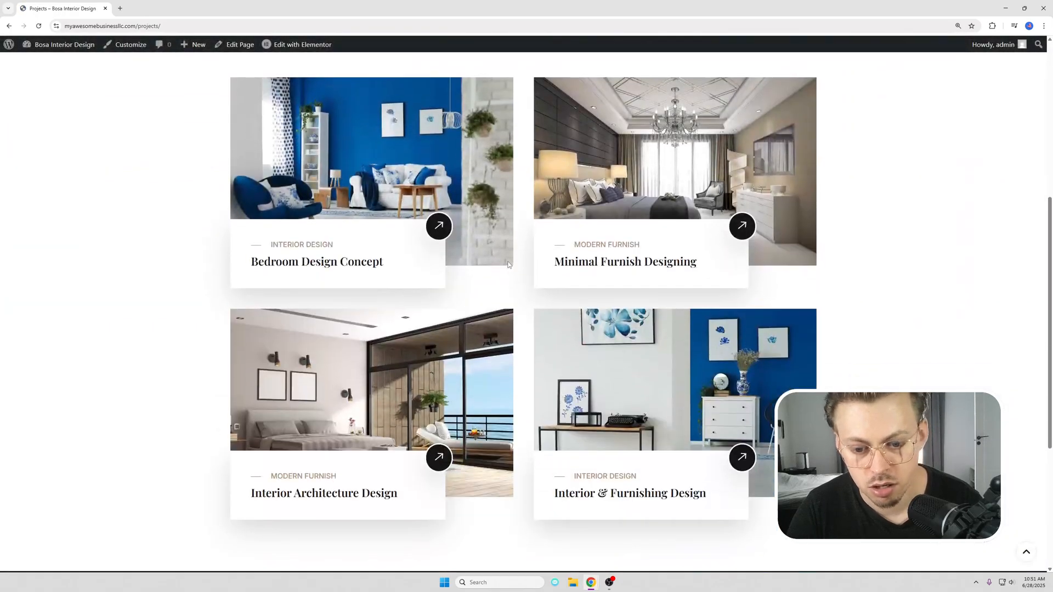
scroll(508, 265, down, 2)
scroll(505, 232, up, 10)
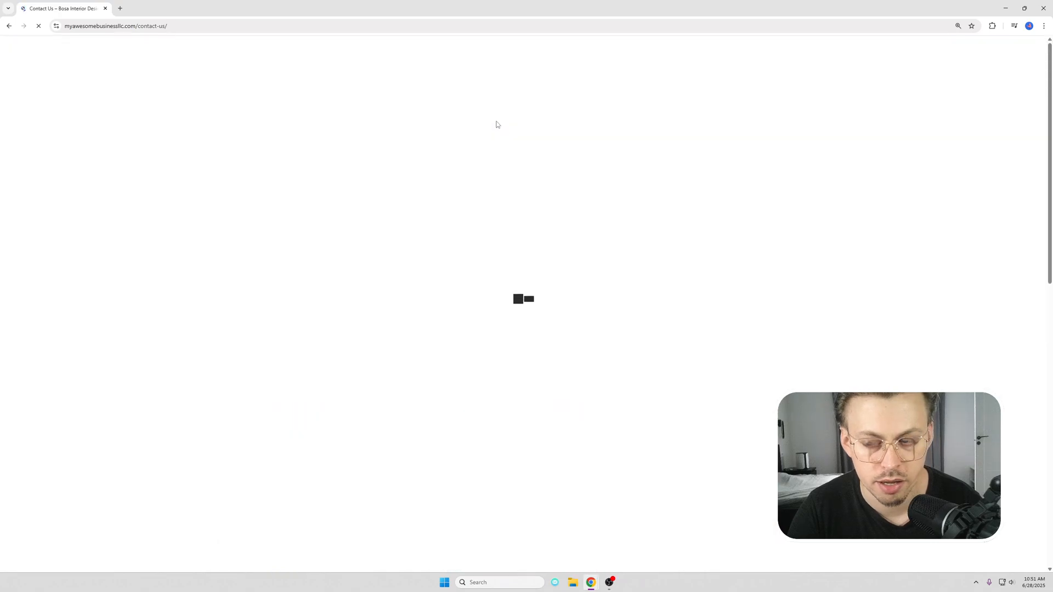
Step: Review the live Contact Us page and open it for editing in Elementor
scroll(527, 159, down, 3)
scroll(546, 176, down, 3)
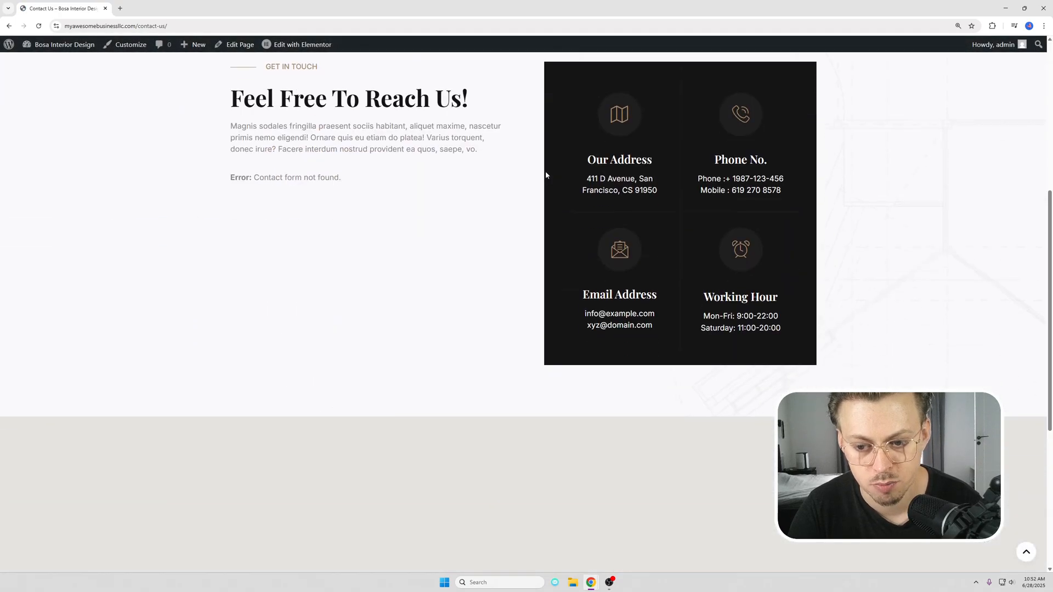
mouse_move(306, 49)
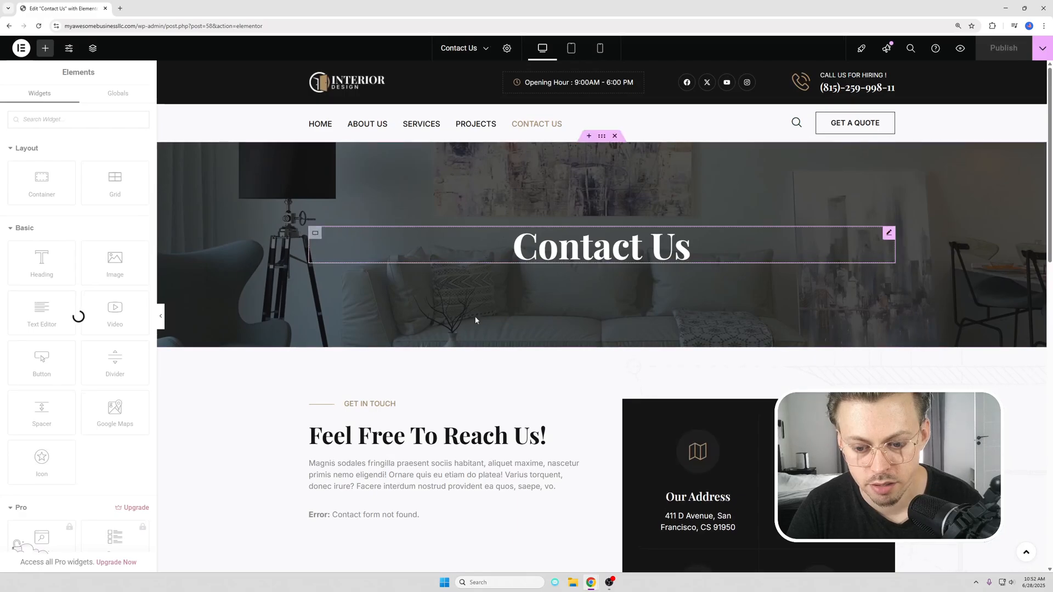
Step: Set the Contact Form 7 widget below the Feel Free To Reach Us text to use Contact form 1
scroll(478, 320, down, 3)
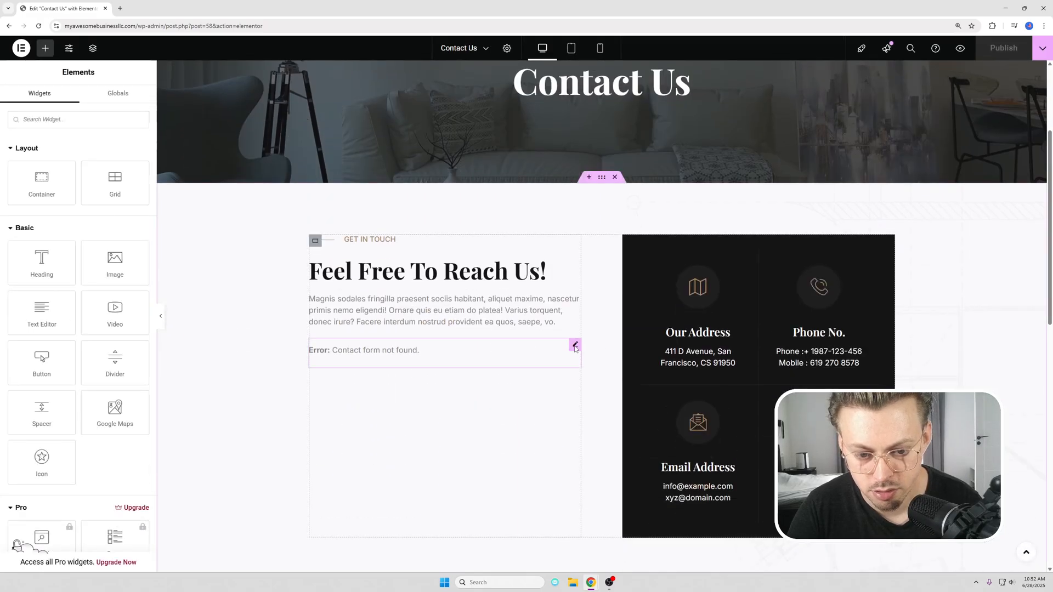
click(574, 349)
click(49, 170)
click(47, 194)
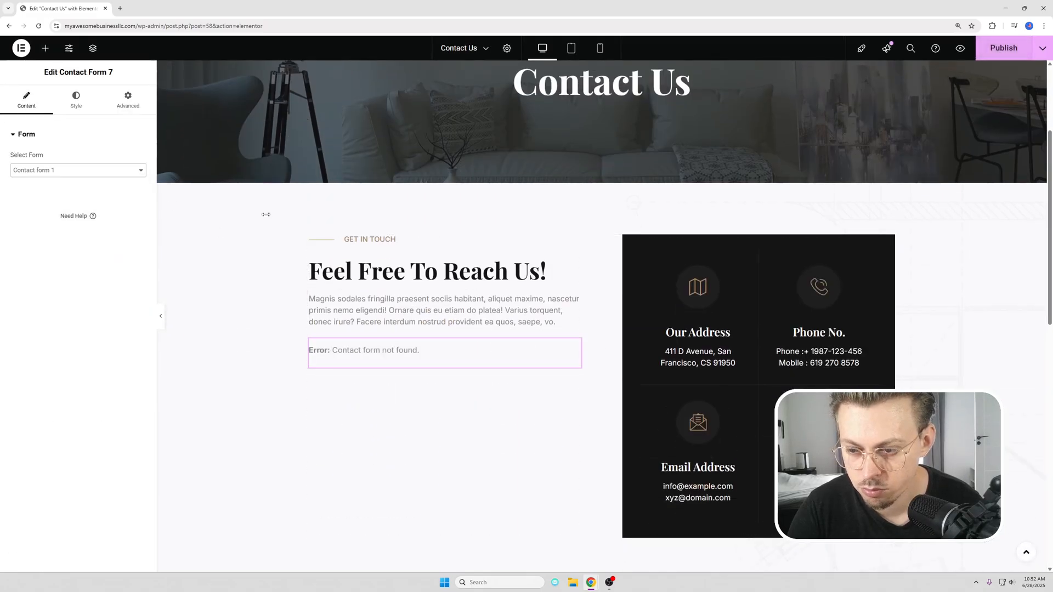
Step: Open the London map widget's settings and inspect the Google Maps API key field in Elementor's Integrations settings
scroll(364, 324, down, 7)
scroll(620, 360, down, 2)
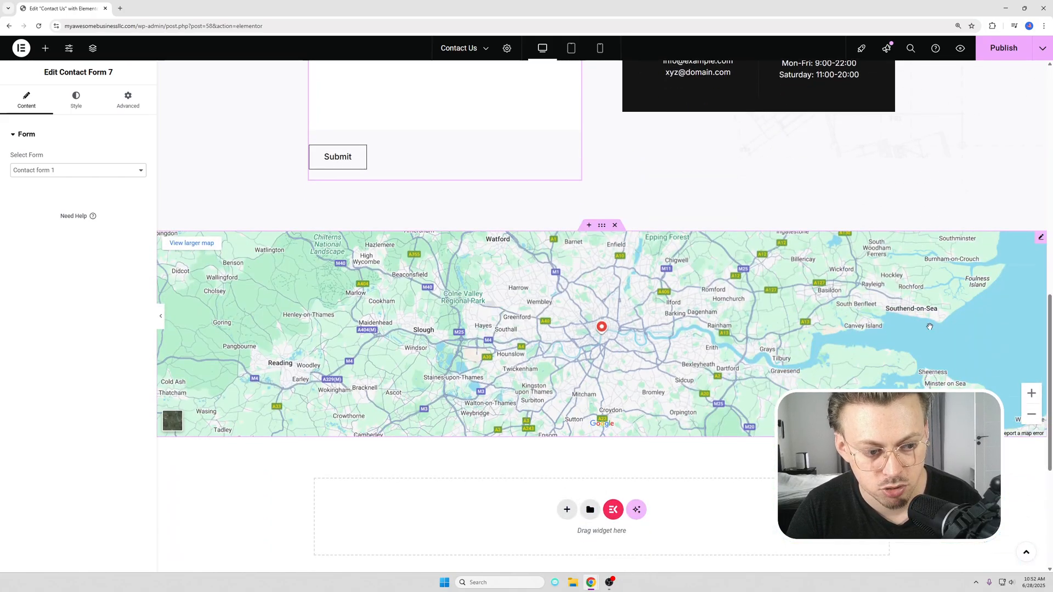
click(1040, 237)
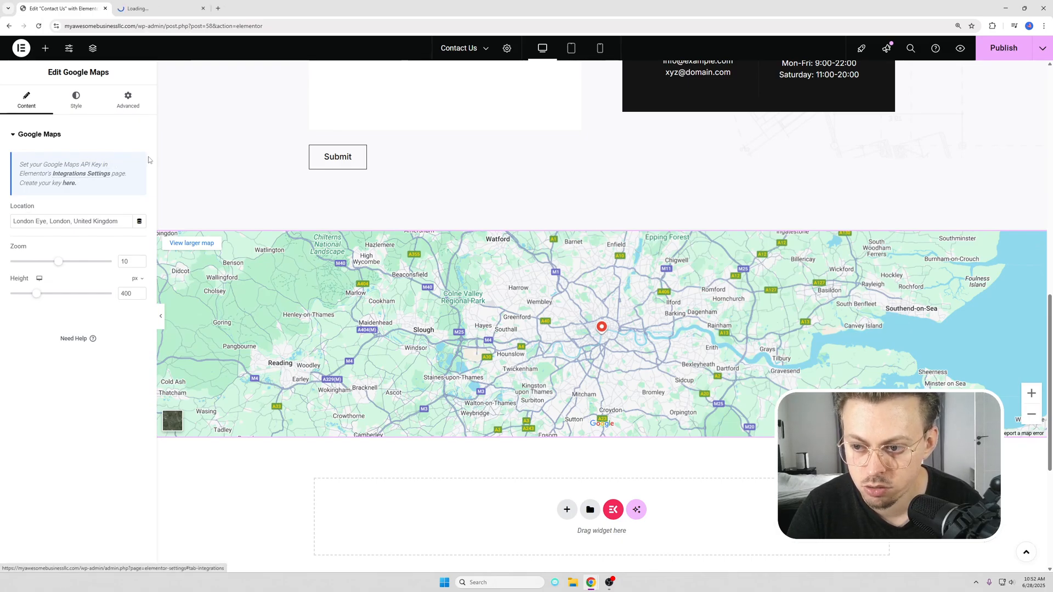
click(160, 9)
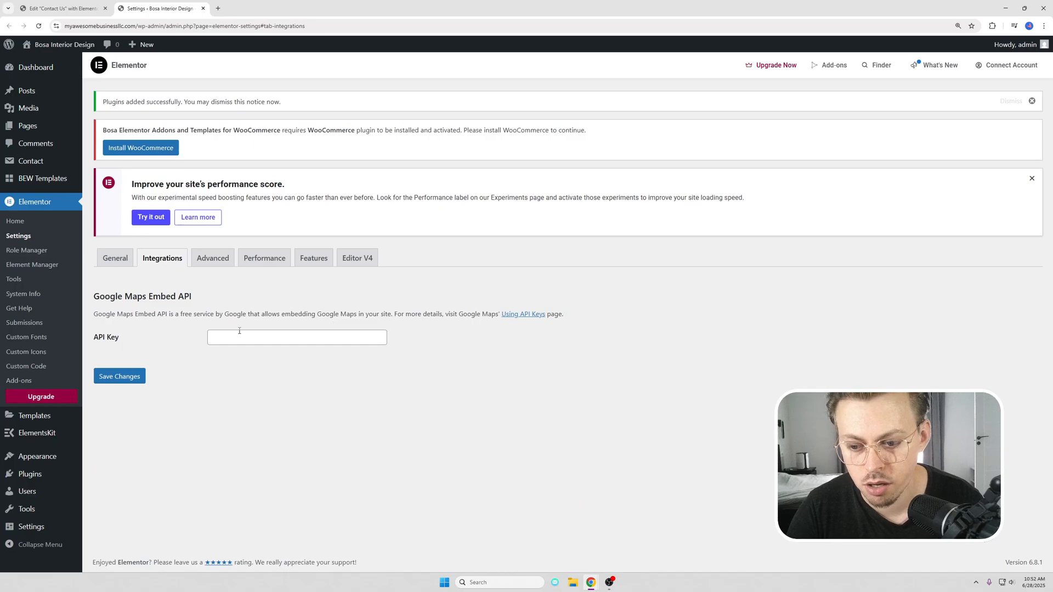
click(232, 334)
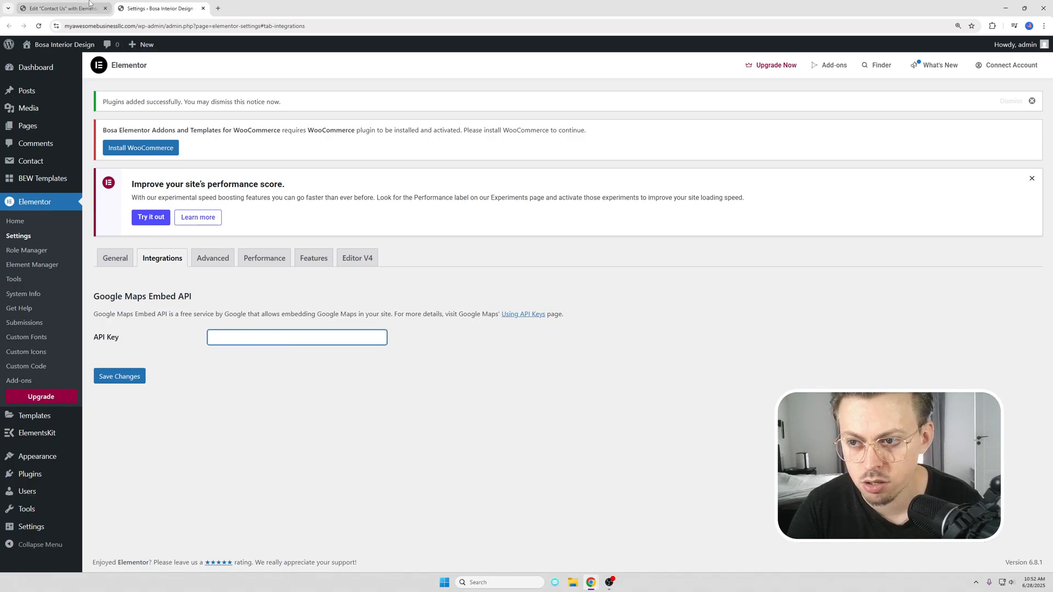
Step: Open Google's guide for creating a Maps Embed API key, review the creation instructions, and return to the Contact Us editor
click(63, 8)
click(156, 8)
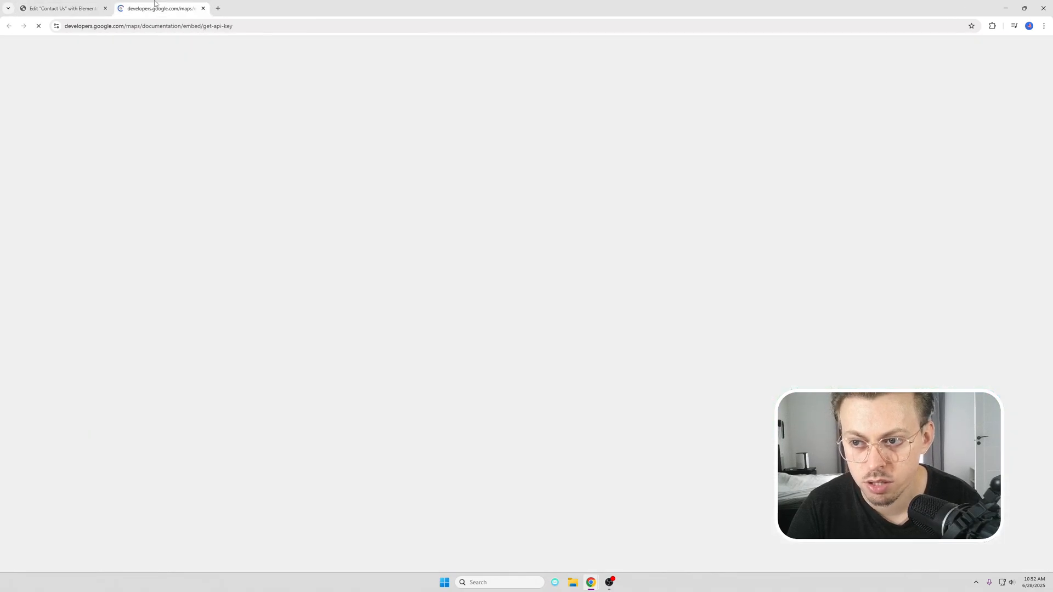
click(70, 9)
click(156, 8)
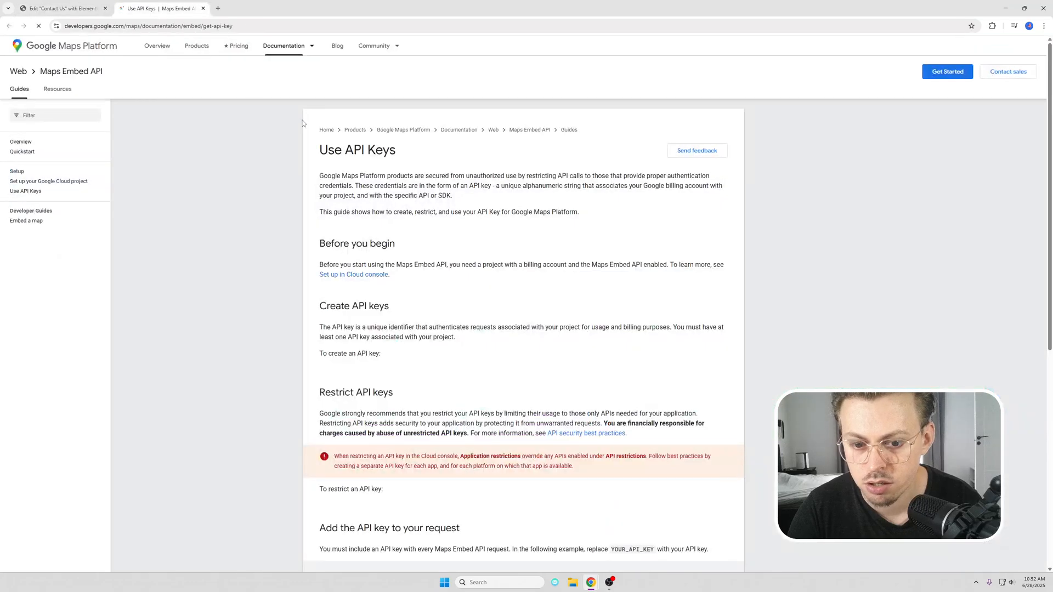
scroll(377, 359, down, 3)
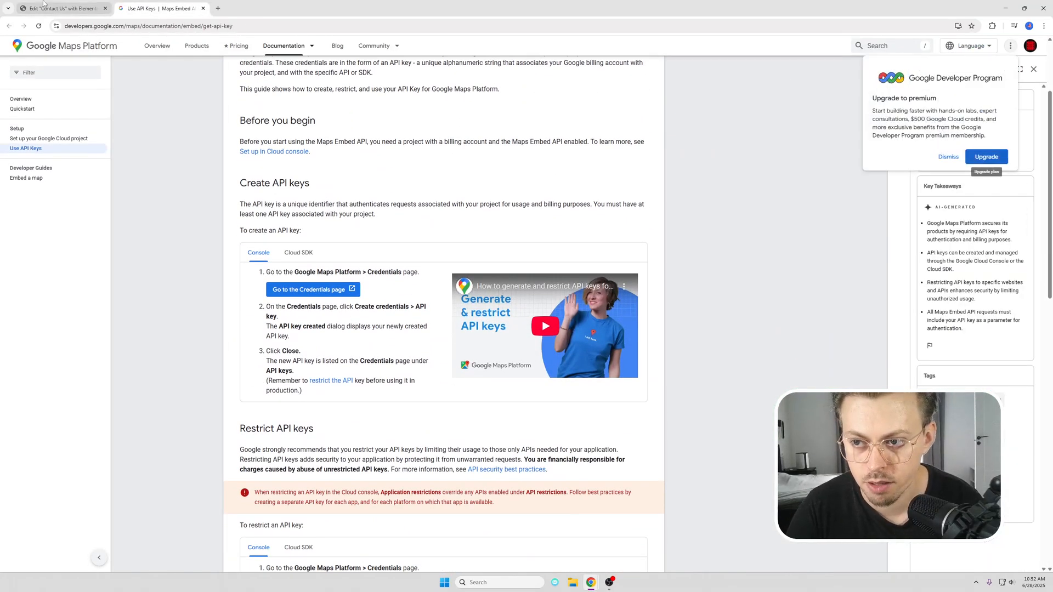
key(ctrl+w)
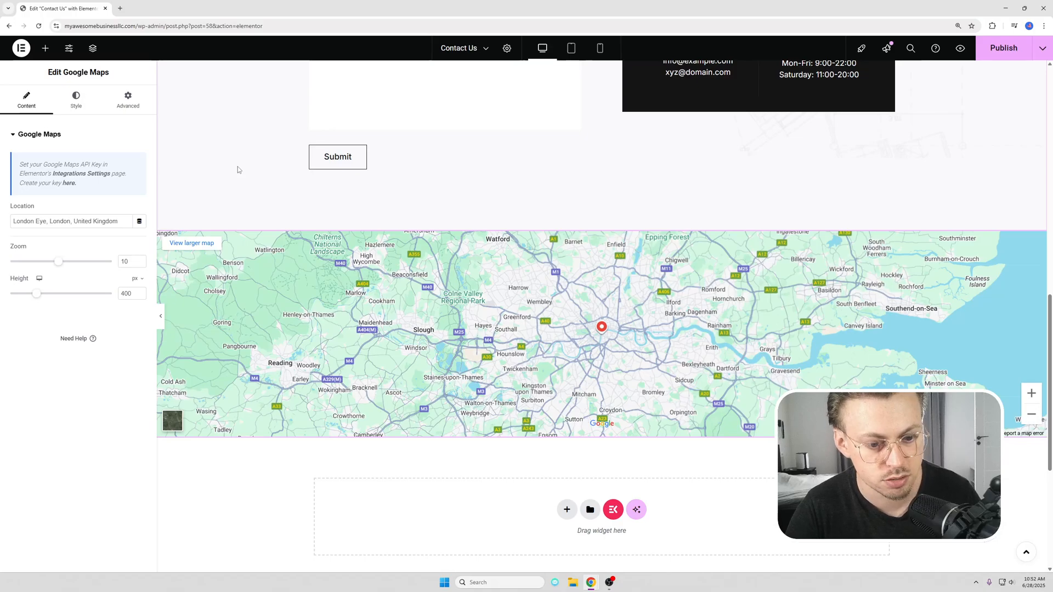
Step: Delete the Google Maps section below the contact form
scroll(357, 236, up, 1)
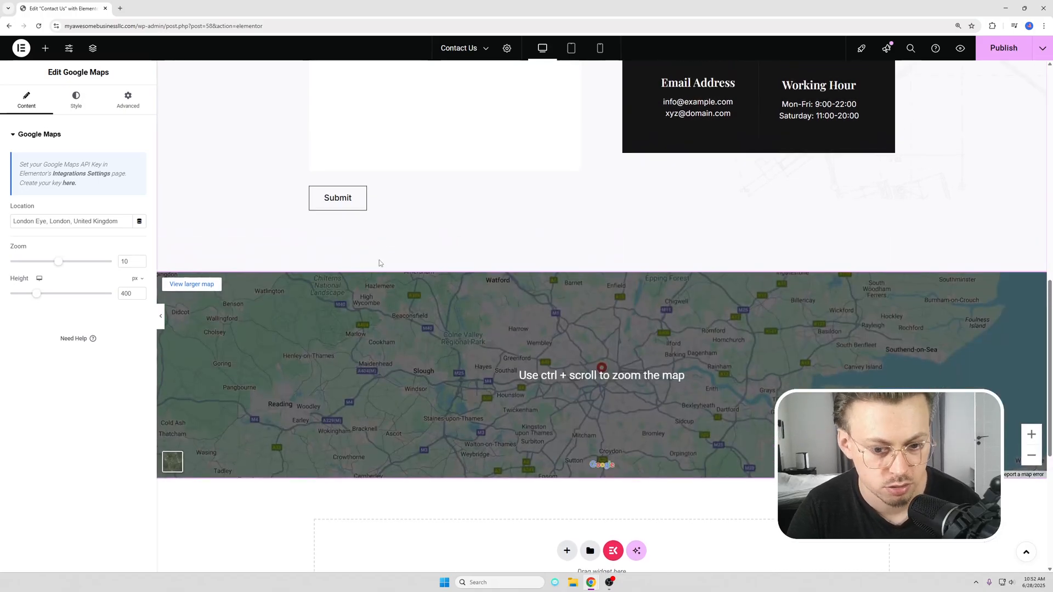
click(616, 267)
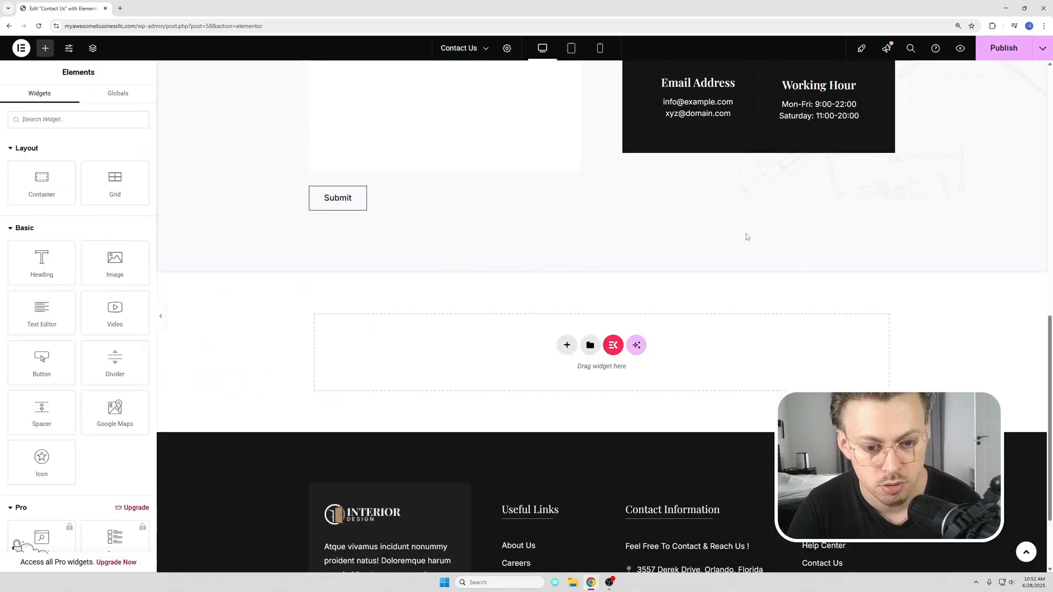
scroll(510, 318, up, 6)
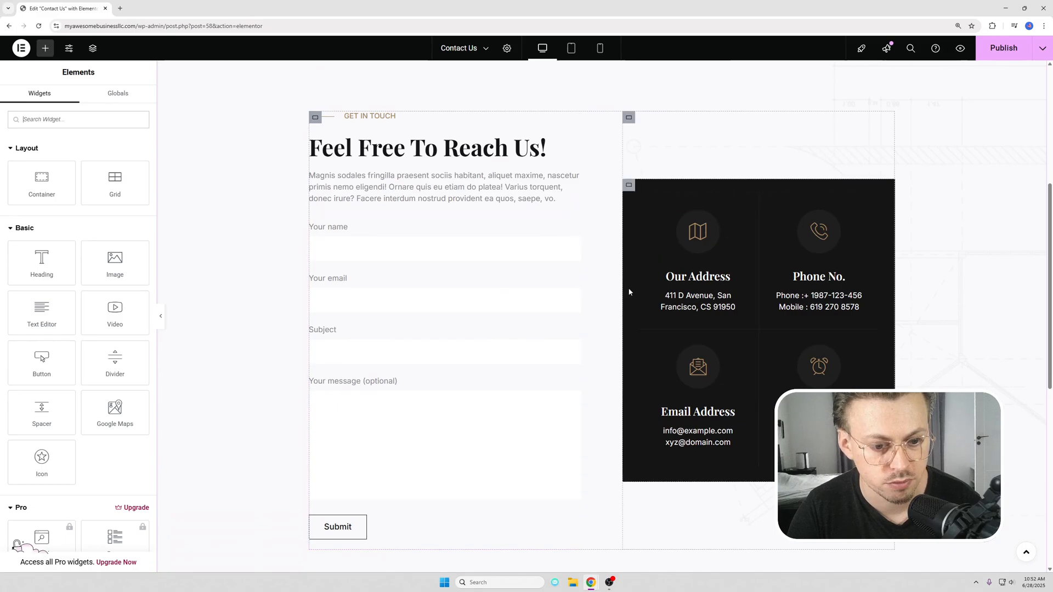
Step: Add an Image widget to the empty area below the contact form section
scroll(701, 333, down, 5)
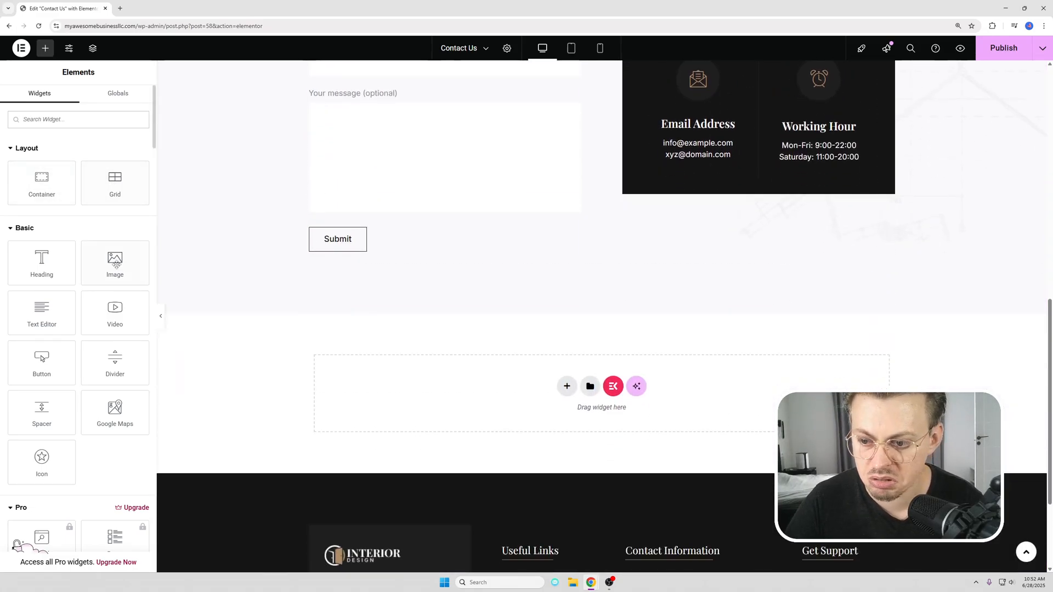
drag(115, 263, 572, 389)
scroll(548, 379, down, 5)
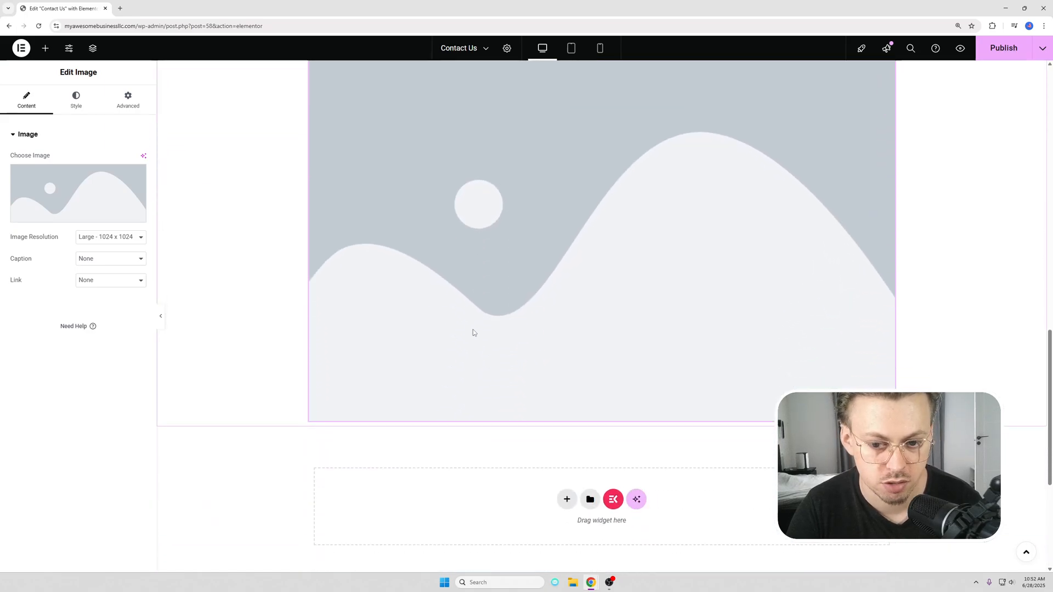
scroll(611, 307, up, 2)
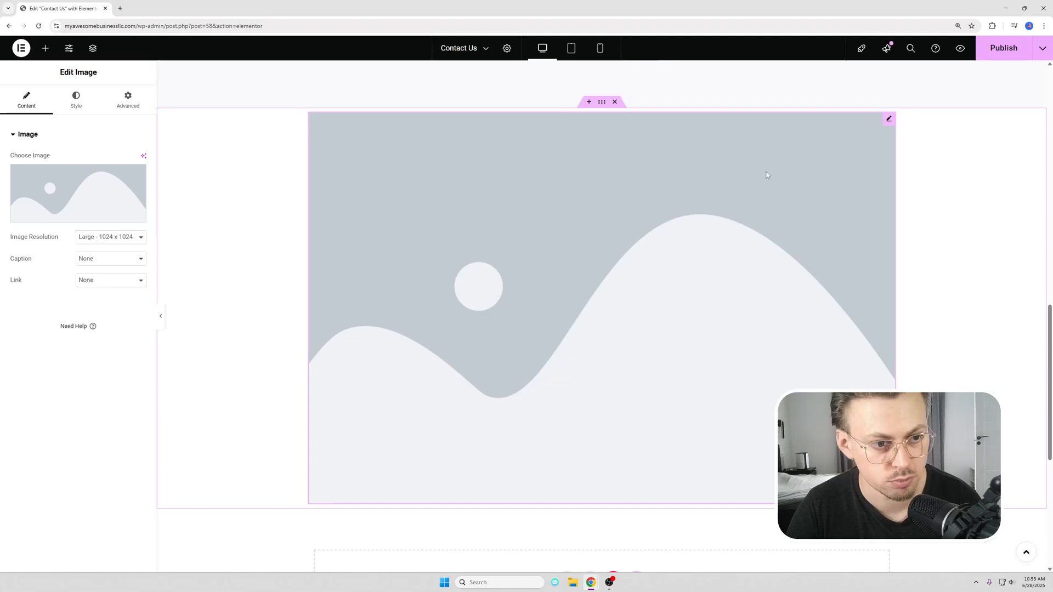
Step: Delete the placeholder Image widget and publish the Contact Us page
right_click(536, 173)
click(570, 403)
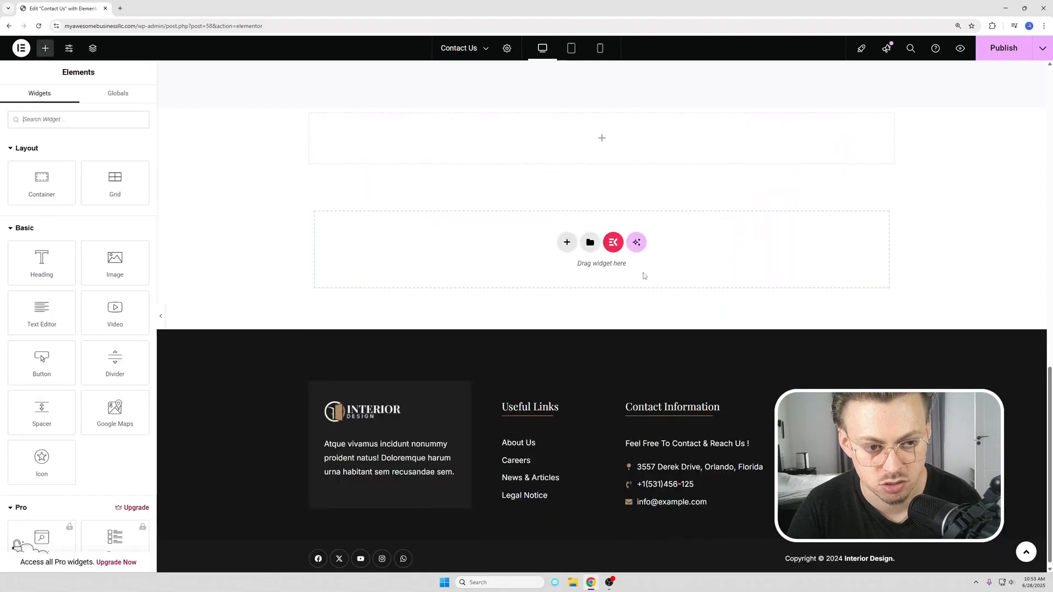
scroll(644, 276, up, 3)
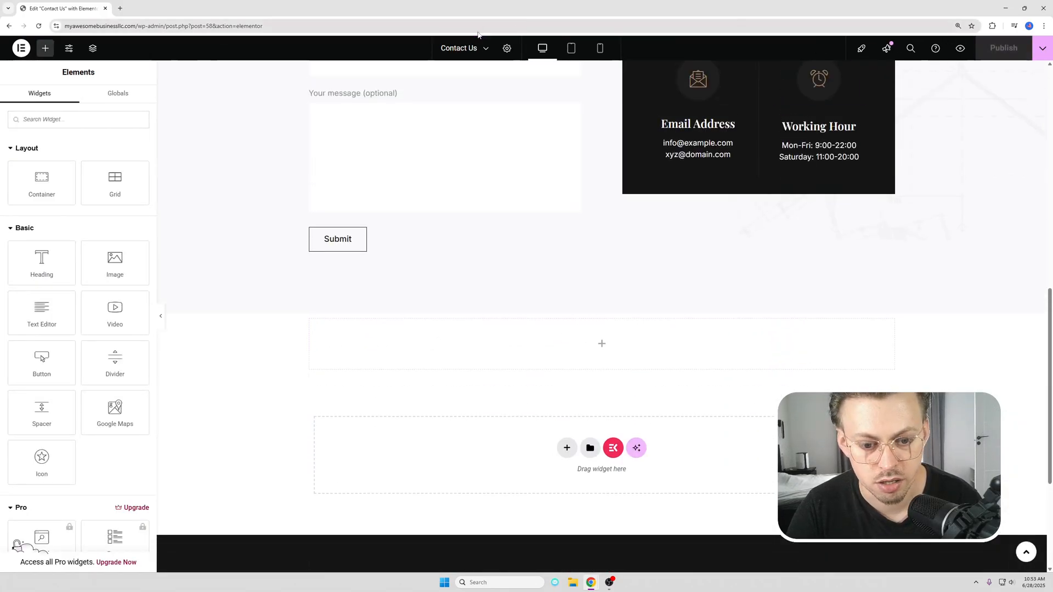
Step: Load the live homepage at myawesomebusinessllc.com and review its sections down to the footer
click(313, 31)
text(myawesomebusinessllc.com)
key(Return)
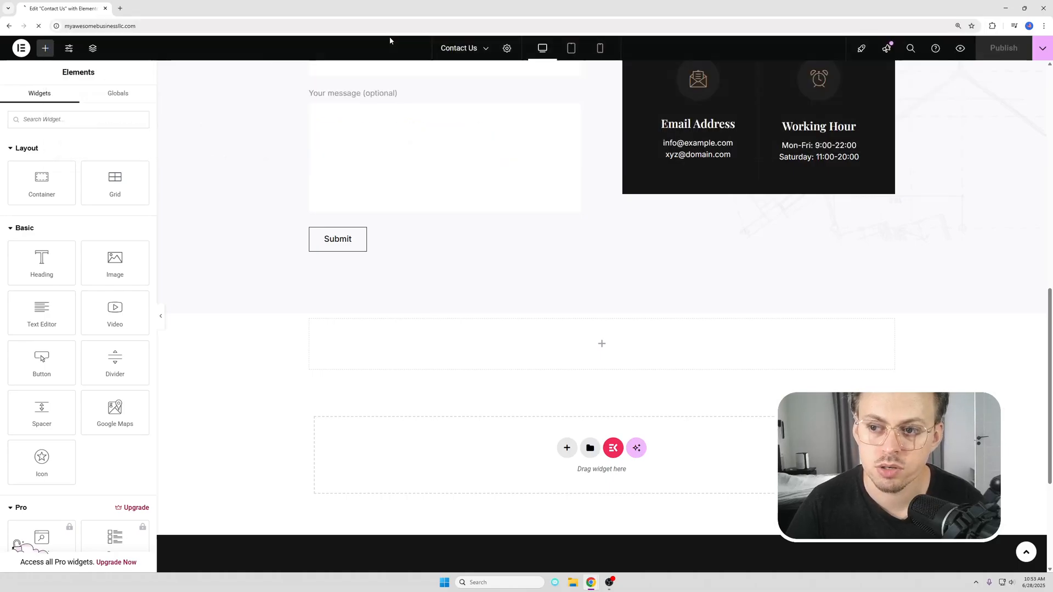
scroll(378, 198, down, 10)
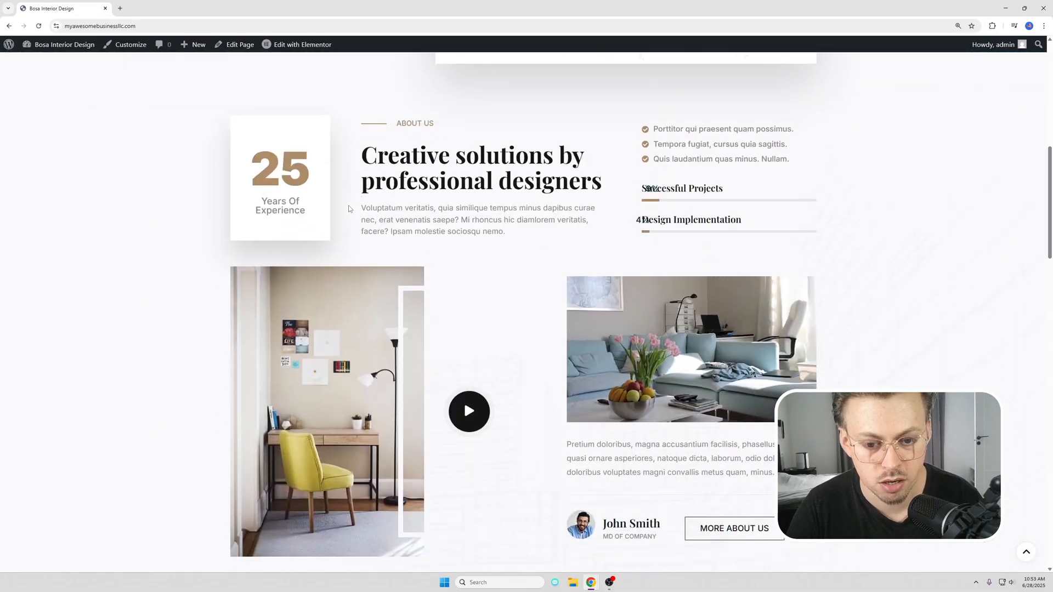
scroll(369, 210, down, 15)
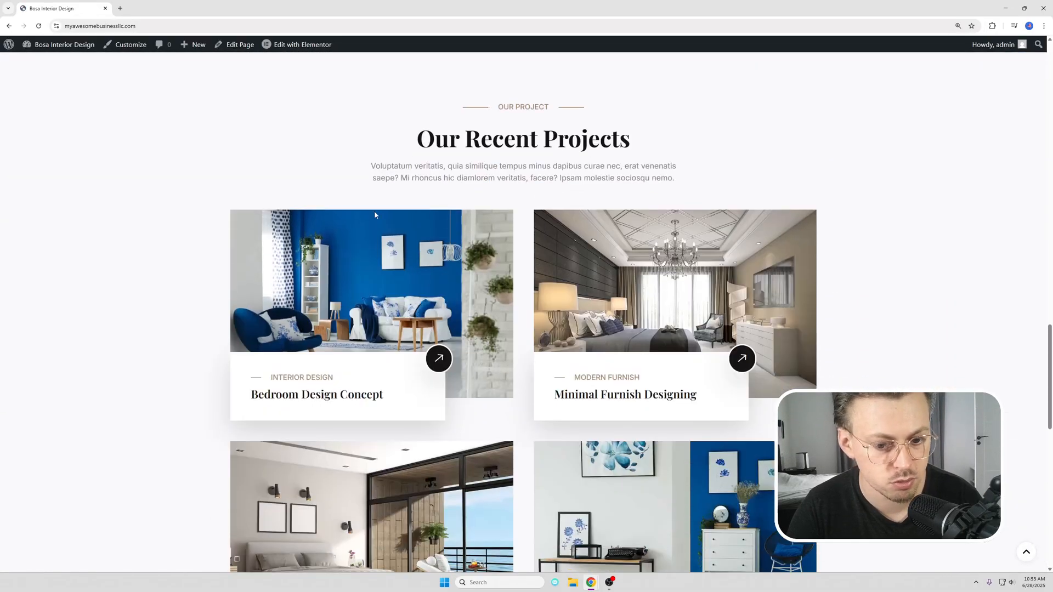
scroll(375, 214, down, 9)
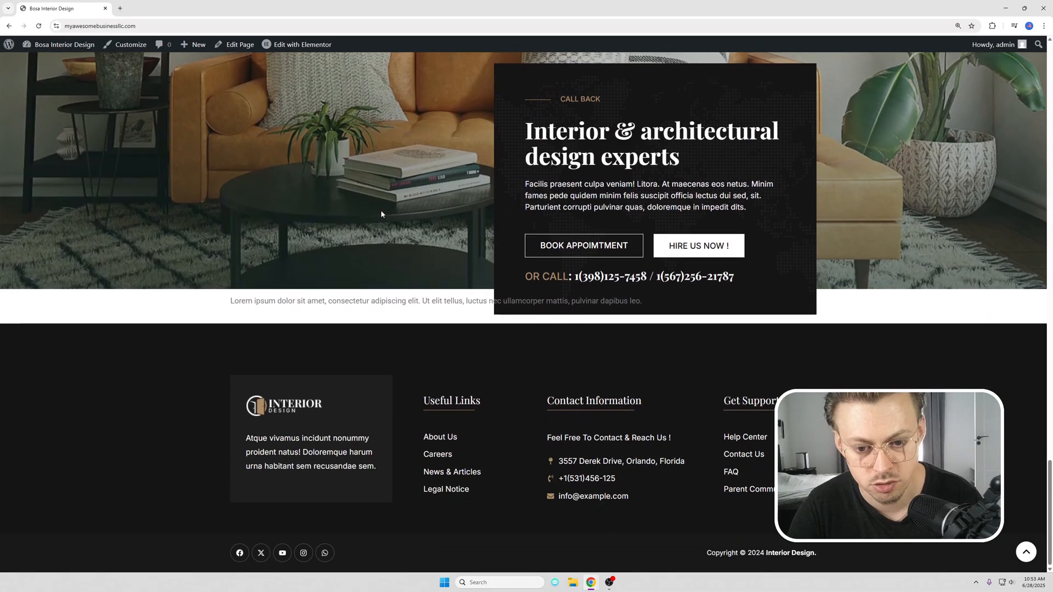
key(Home)
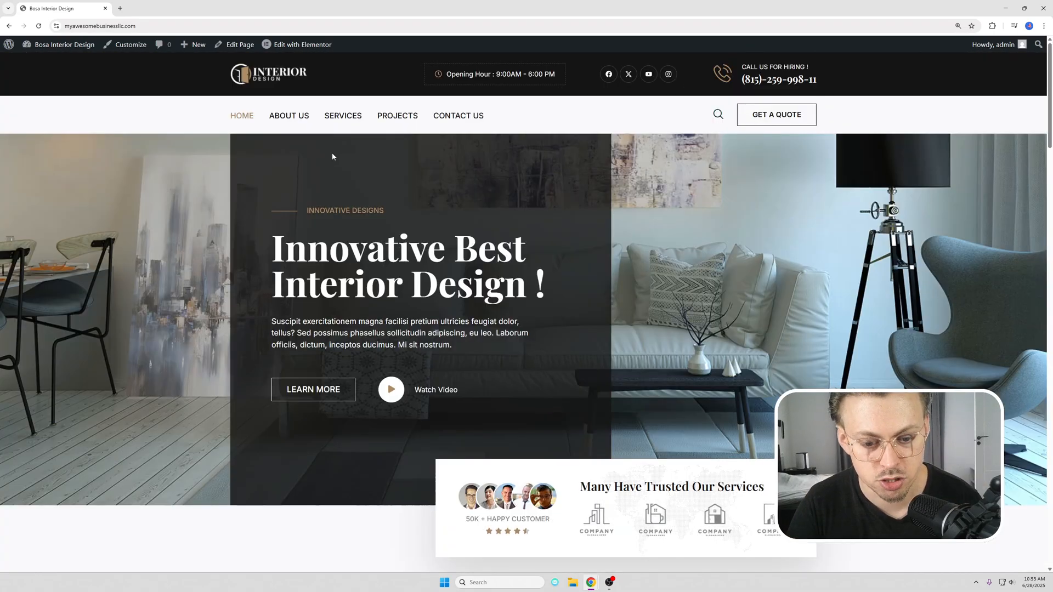